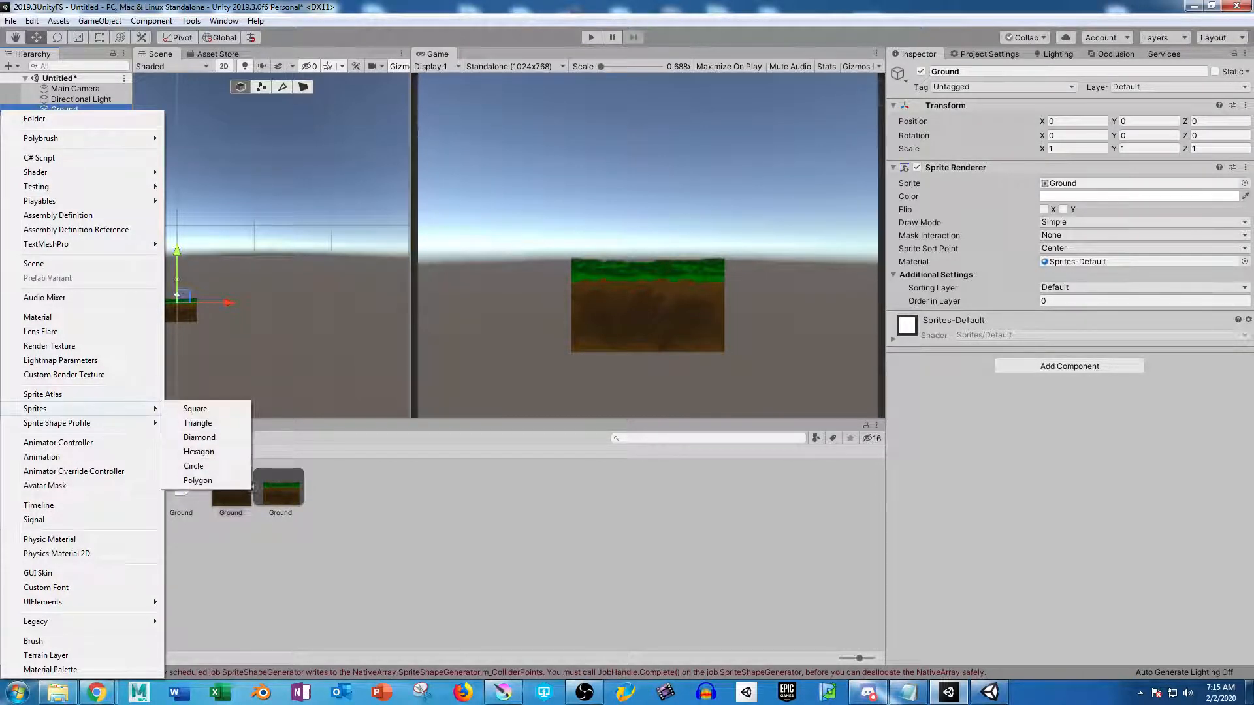
Create an Open Shape sprite shape profile named OpenGround in the Sprite folder
mouse_move(78, 423)
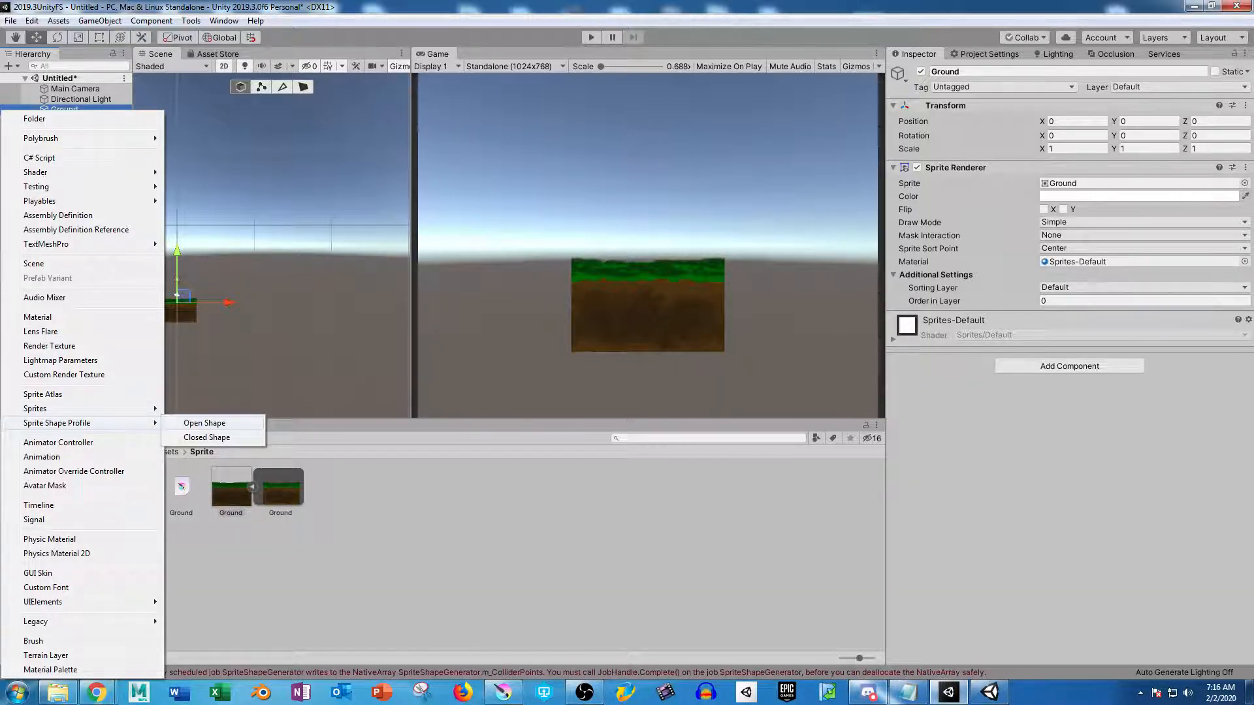
click(205, 423)
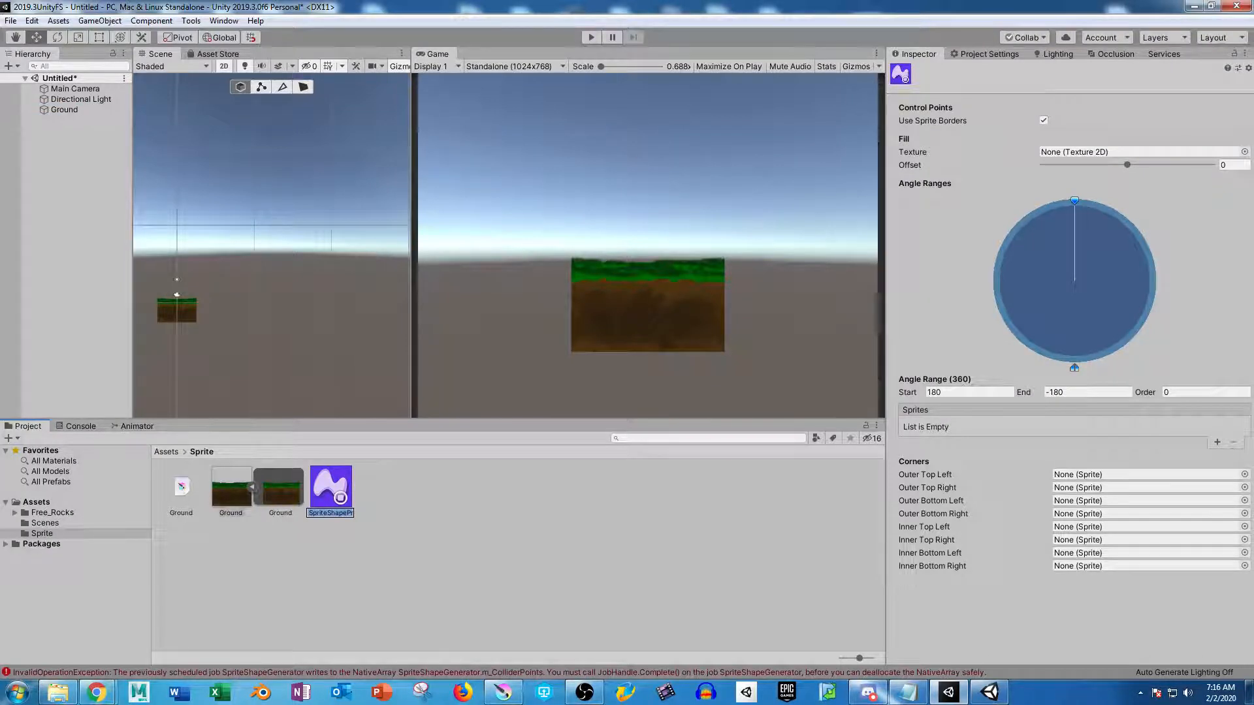
text(OpenGround)
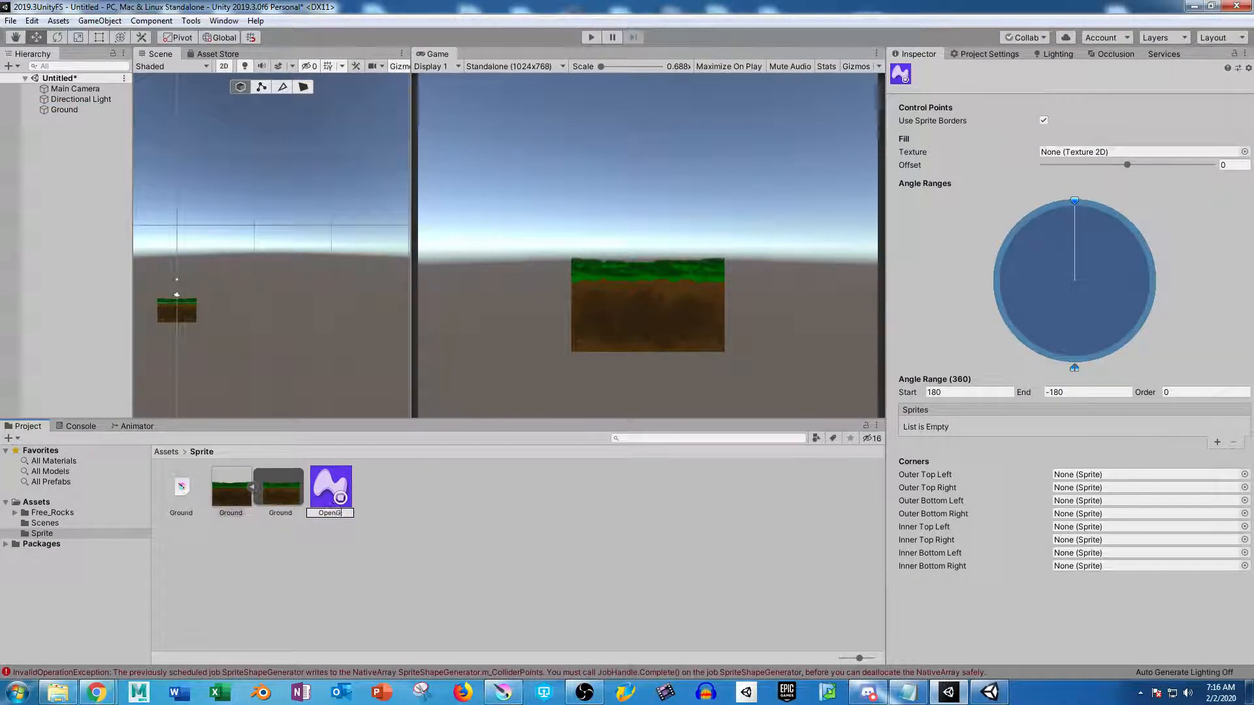
key(Return)
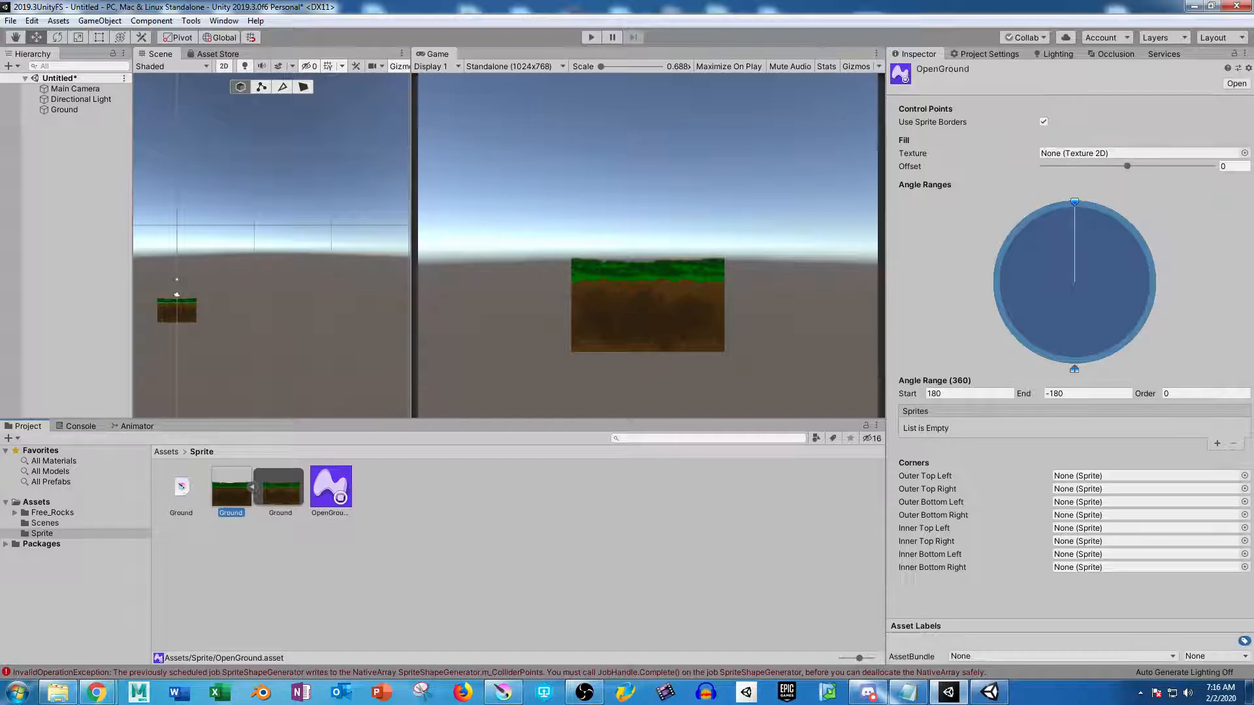
Create a Closed Shape sprite shape profile named ClosedGround in the Sprite folder
click(9, 438)
mouse_move(78, 422)
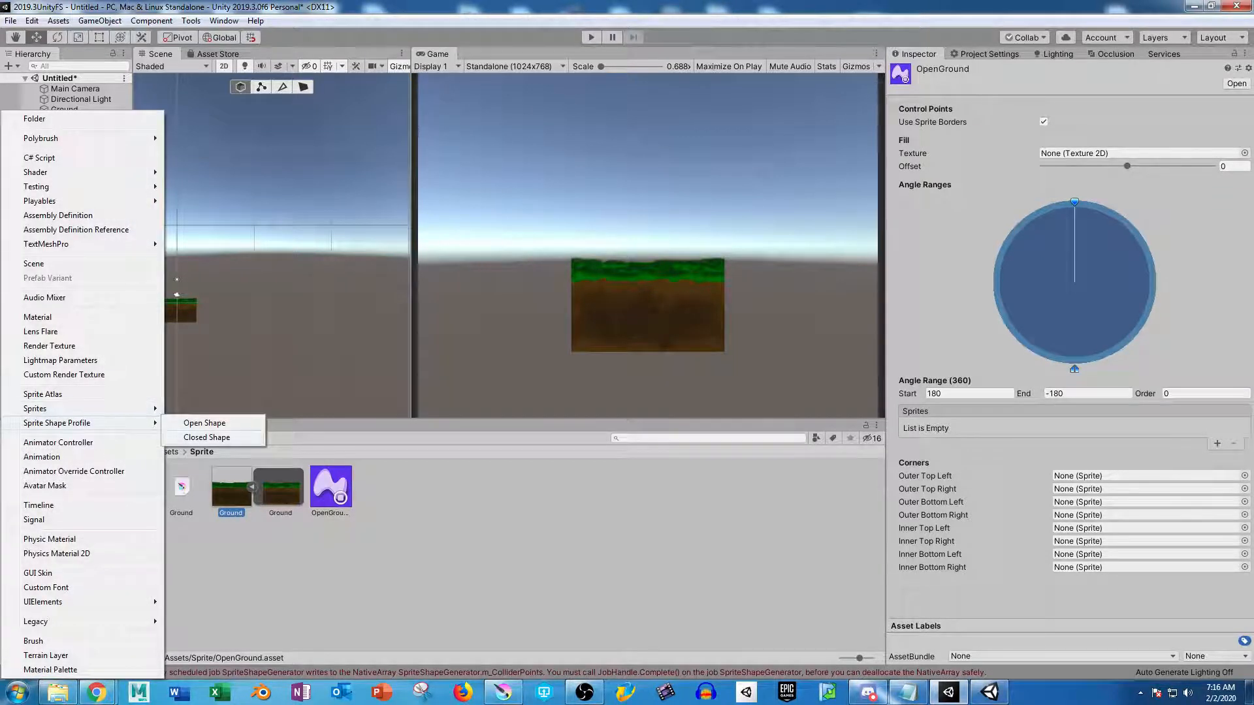
click(206, 437)
text(Cl)
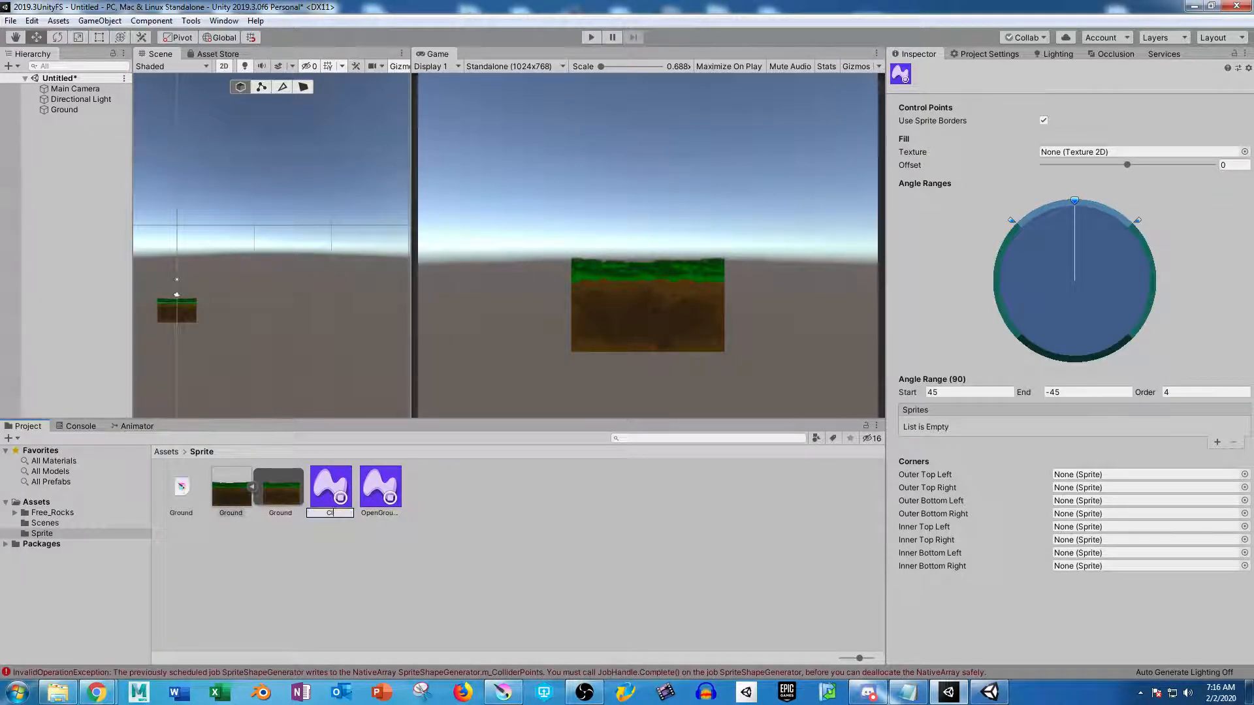
text(osedGround)
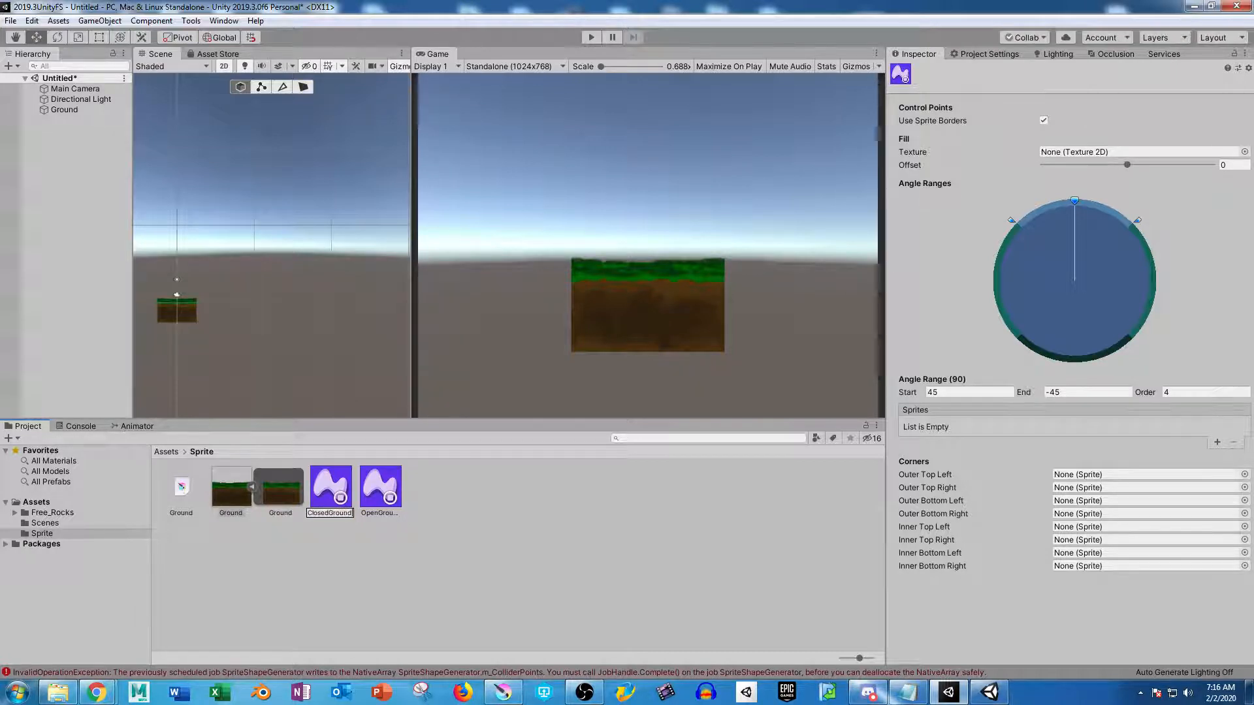
key(Return)
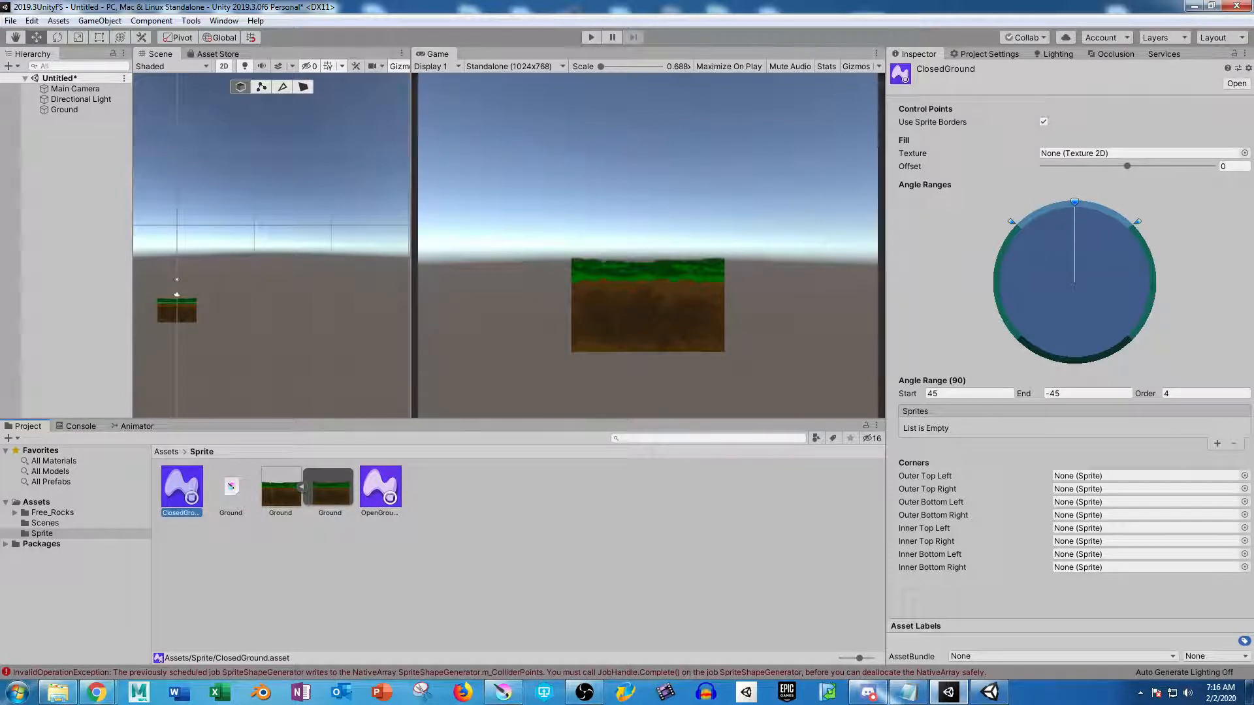
Assign the Ground sprite to the ClosedGround profile's 45 to -45 angle range and to the OpenGround profile's full angle range
ctrl+click(380, 489)
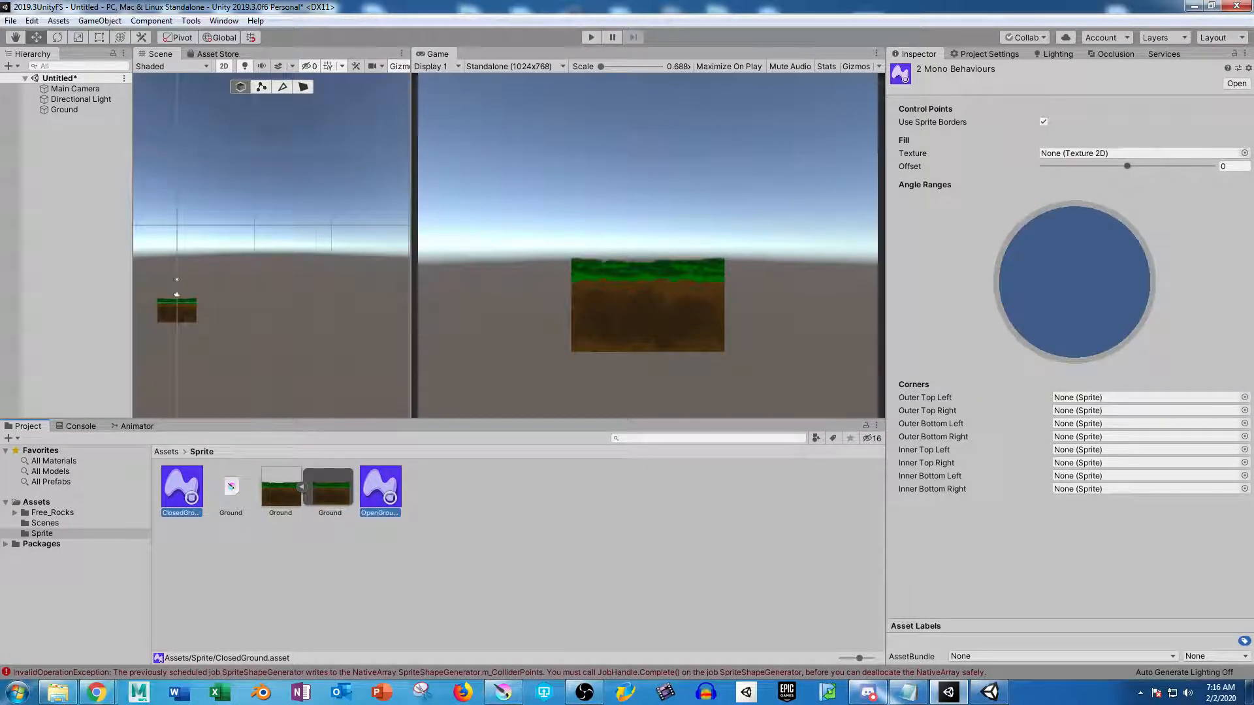
click(182, 489)
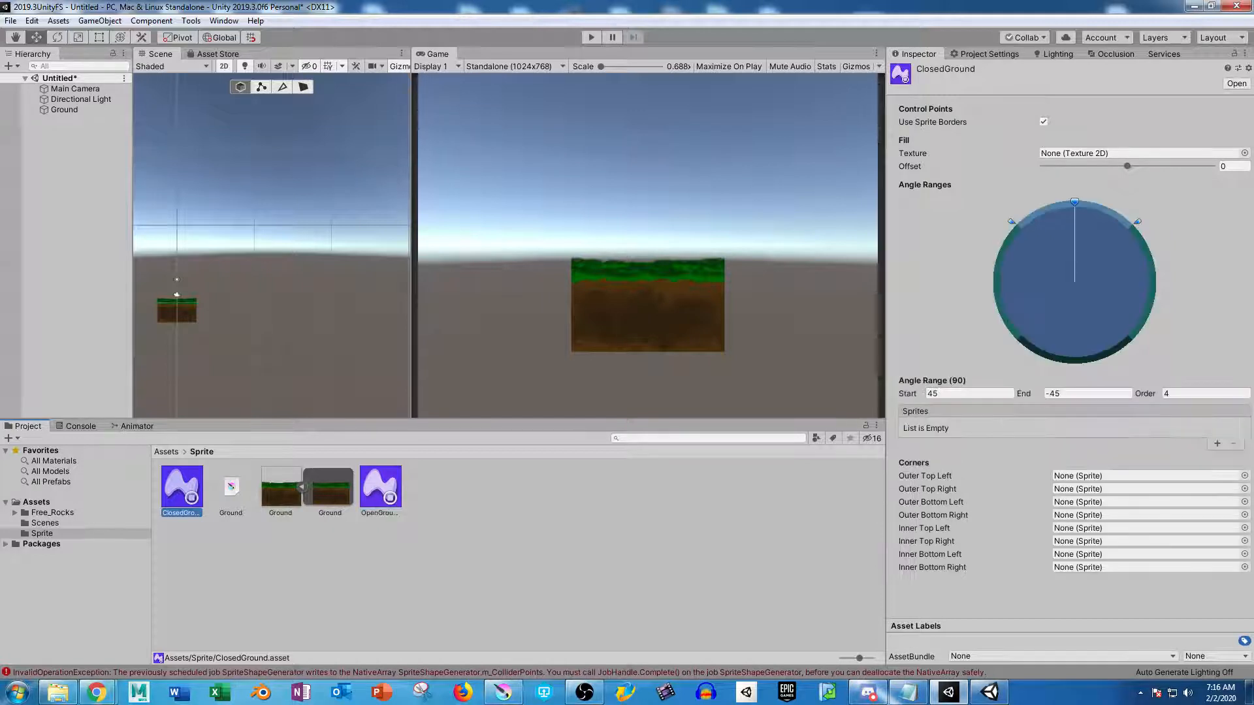
click(1216, 443)
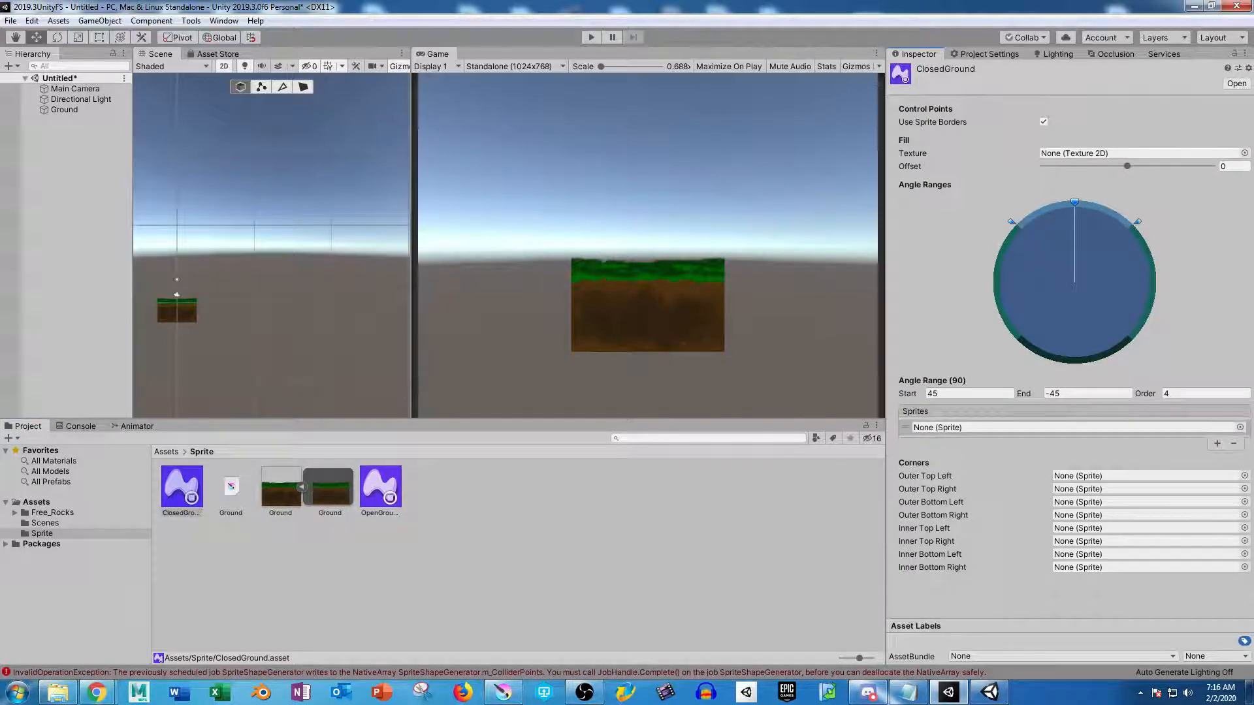
drag(280, 487, 1071, 427)
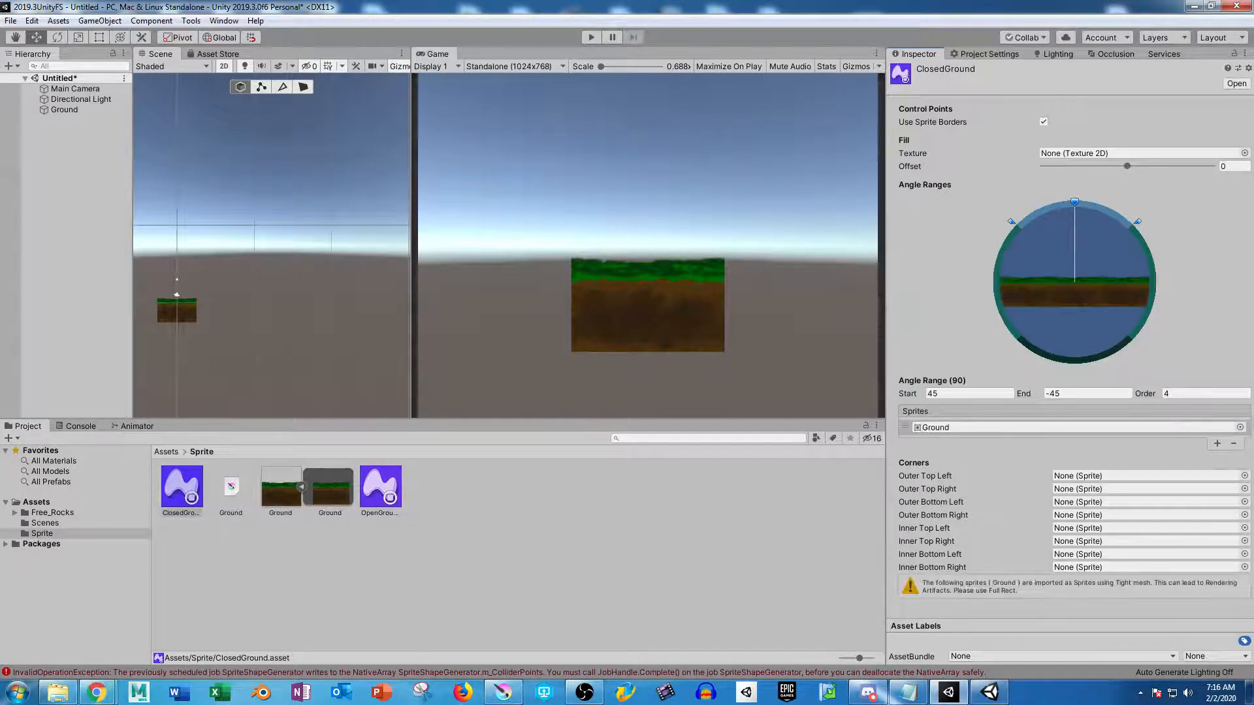
click(383, 496)
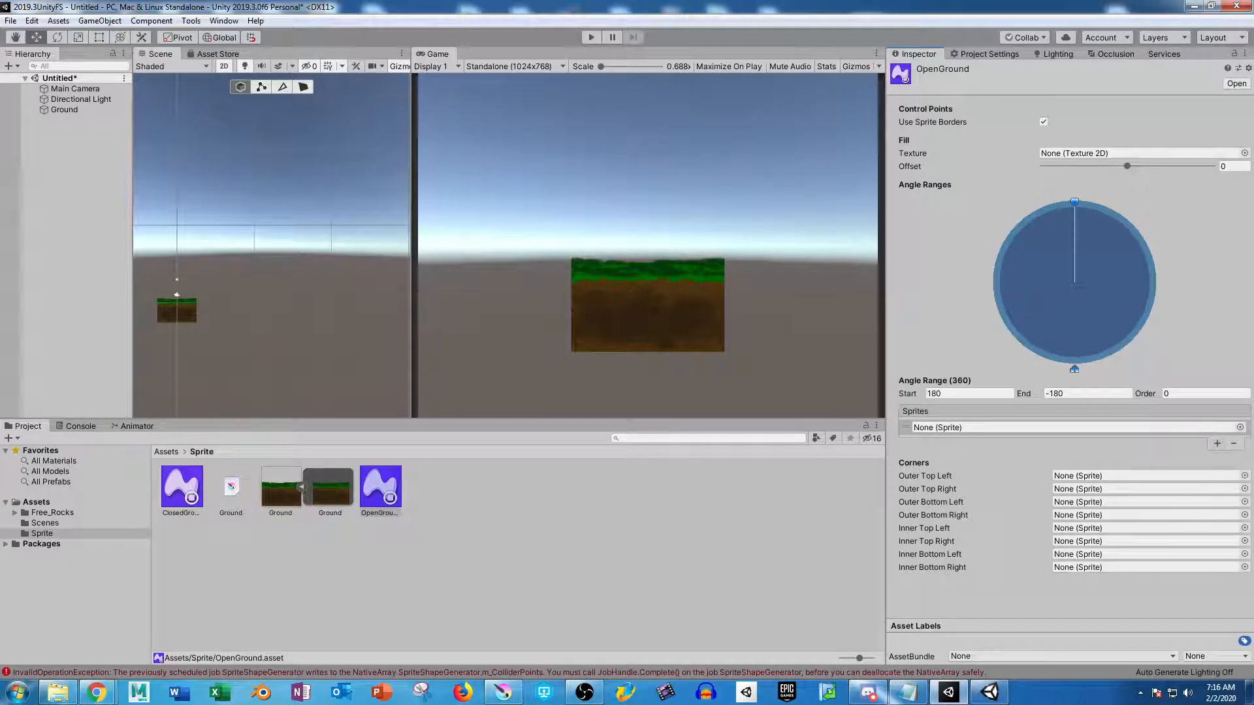
drag(330, 487, 1071, 427)
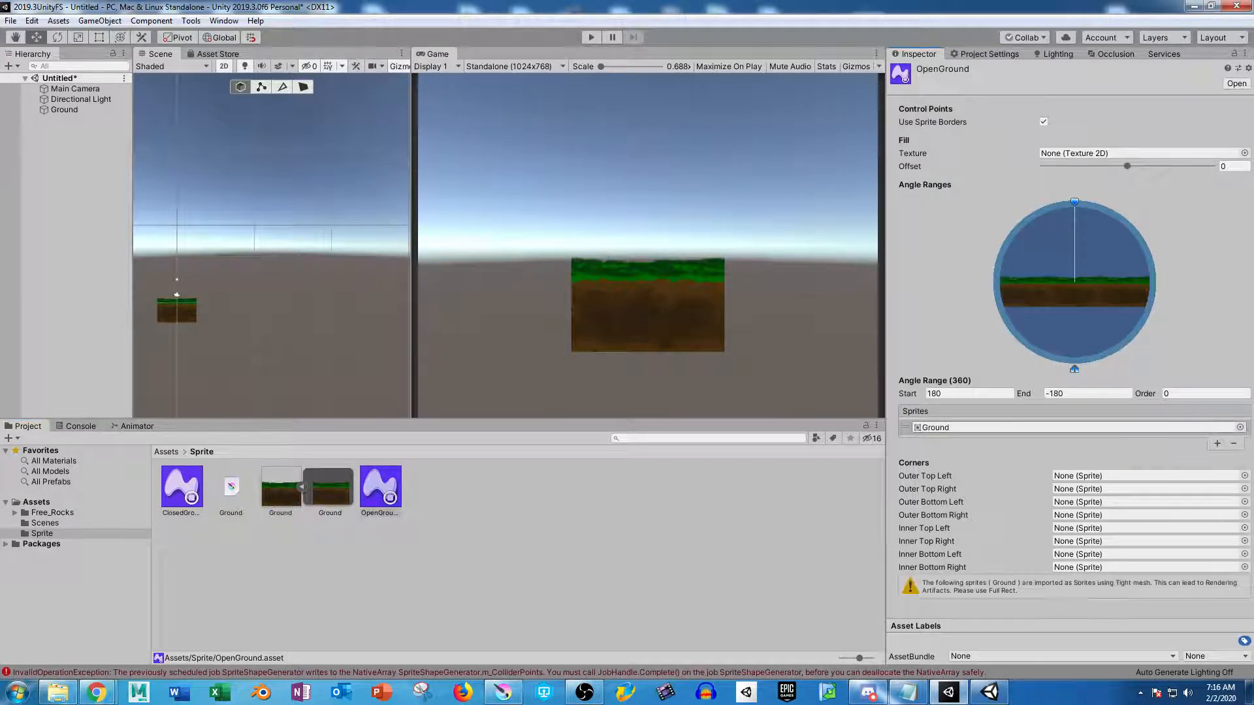
Delete the Ground sprite object from the scene
click(457, 555)
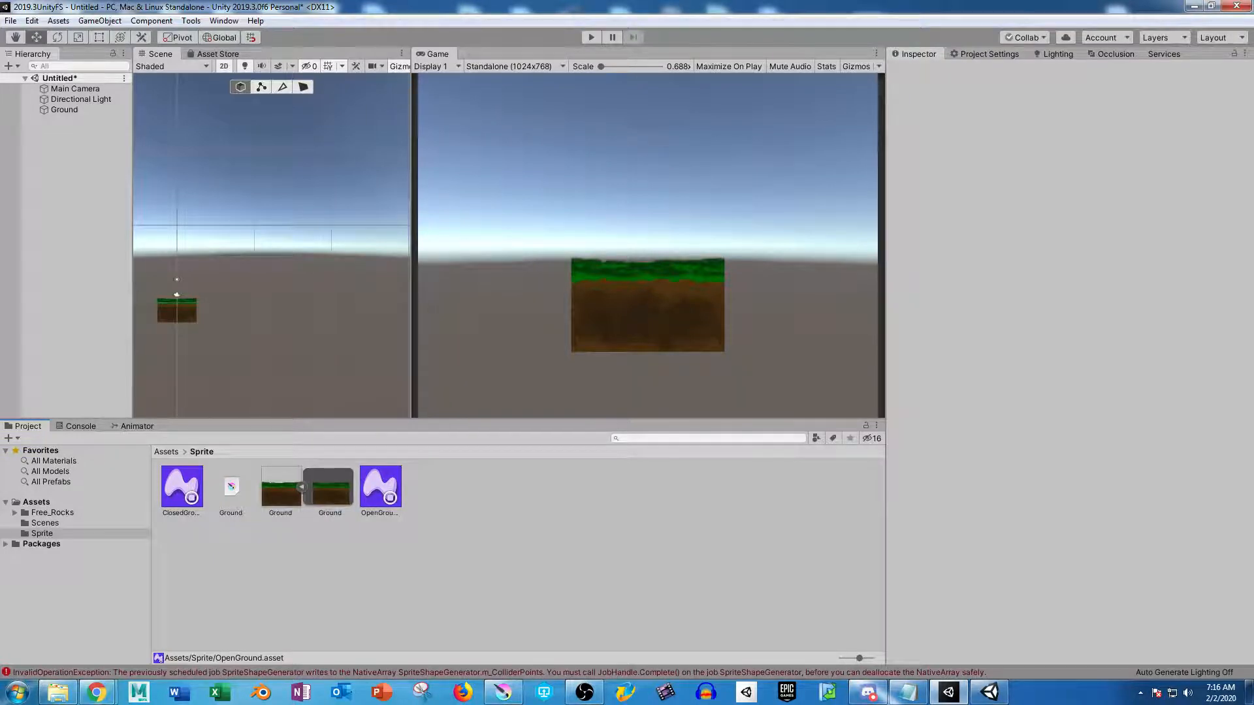
click(176, 311)
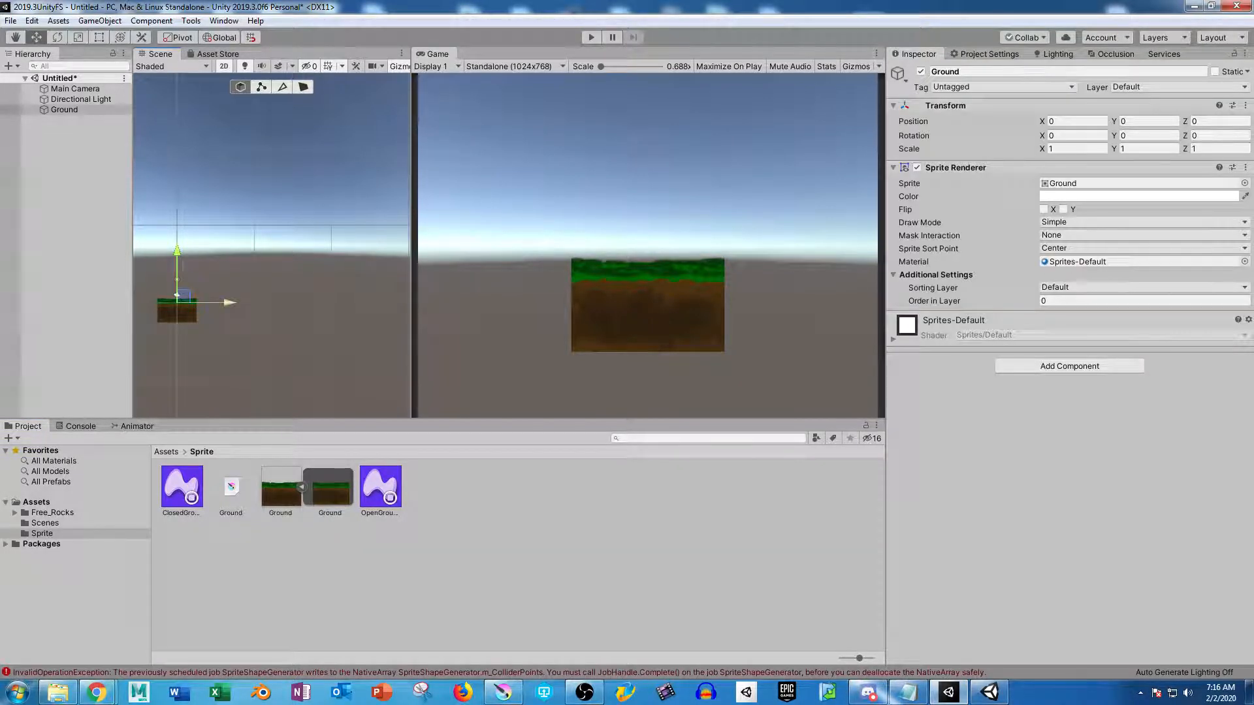
key(Delete)
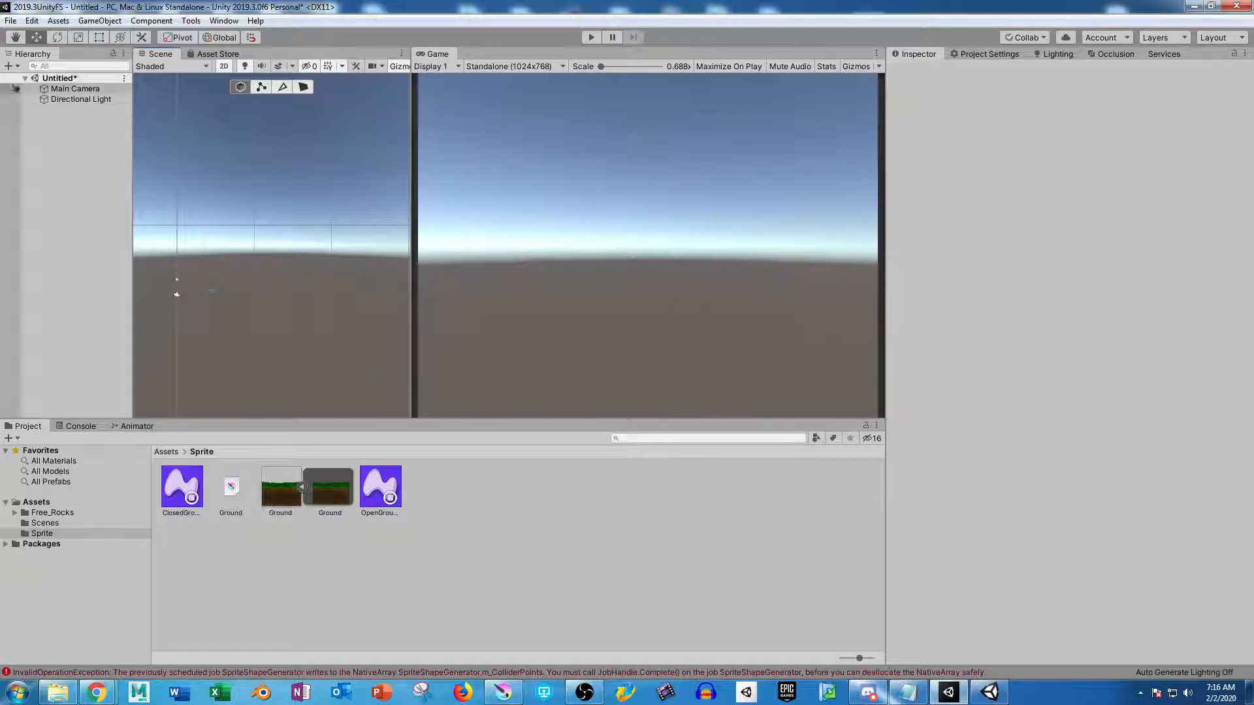
Add a 2D Sprite Shape object to the scene and move it along X to about 5.94
click(9, 65)
mouse_move(40, 124)
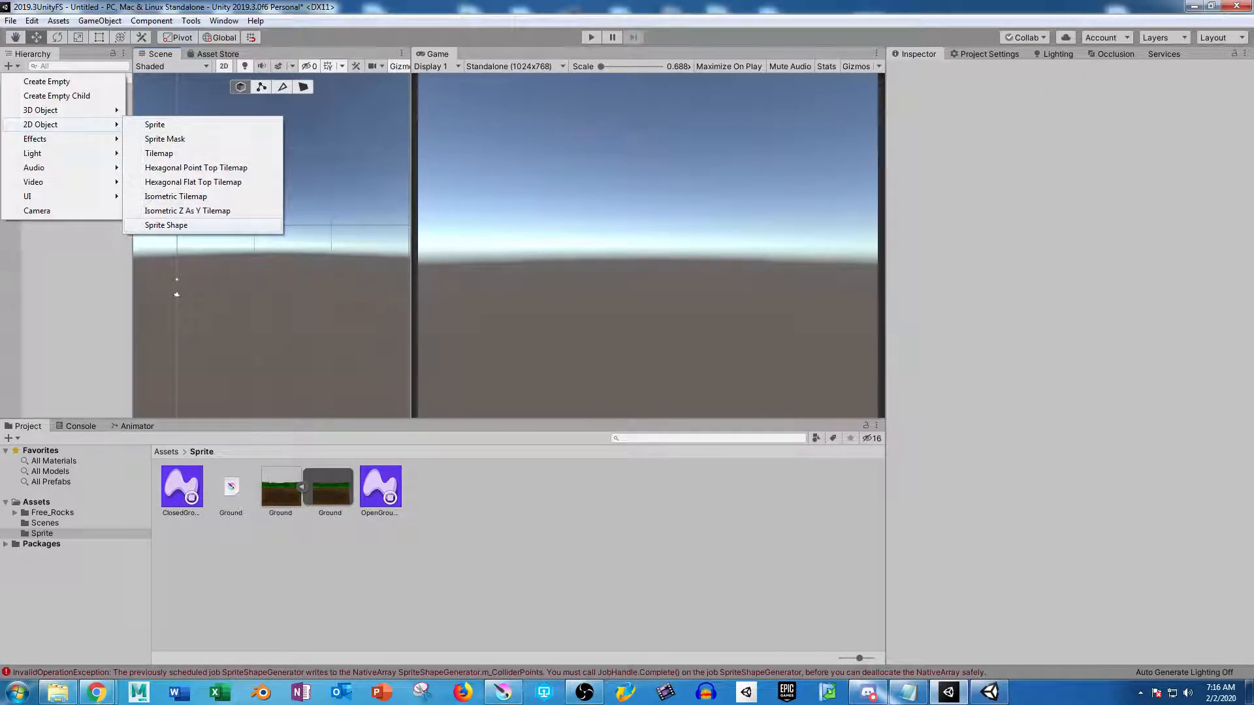
click(166, 225)
drag(230, 302, 276, 302)
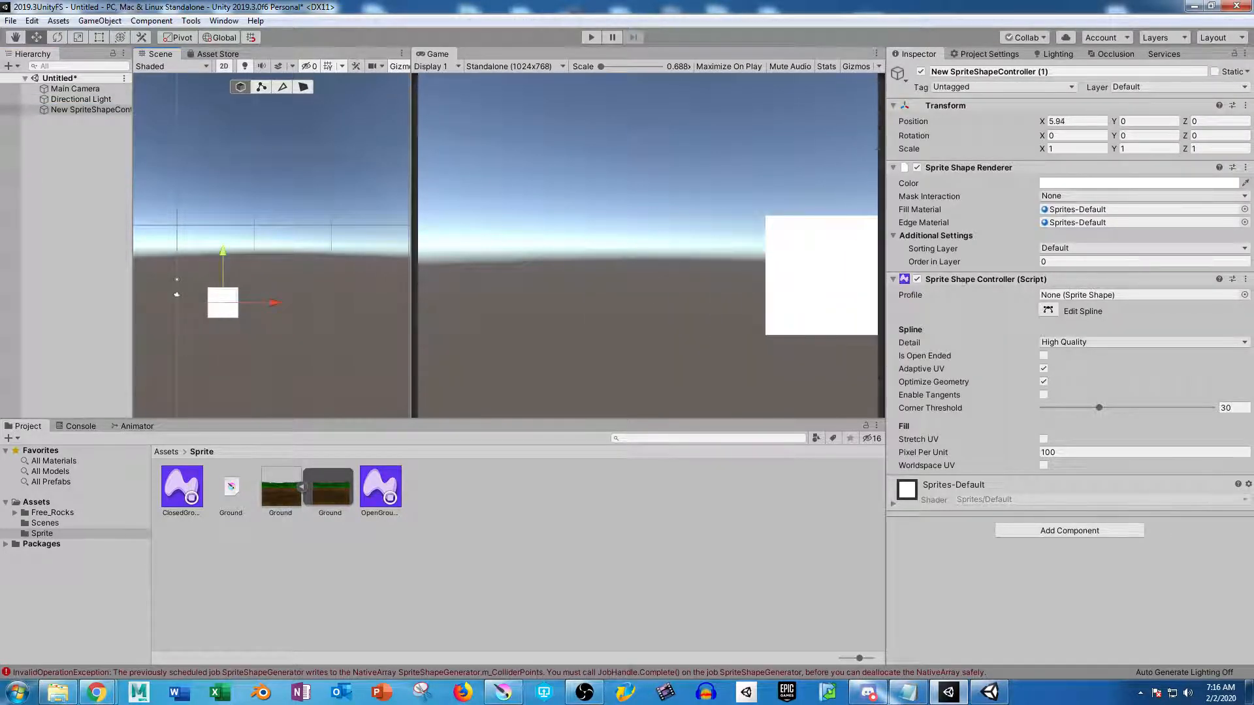
Add a second Sprite Shape as a child of the first, widen the Scene view, and move the new shape to about X -12.9
click(10, 66)
mouse_move(40, 124)
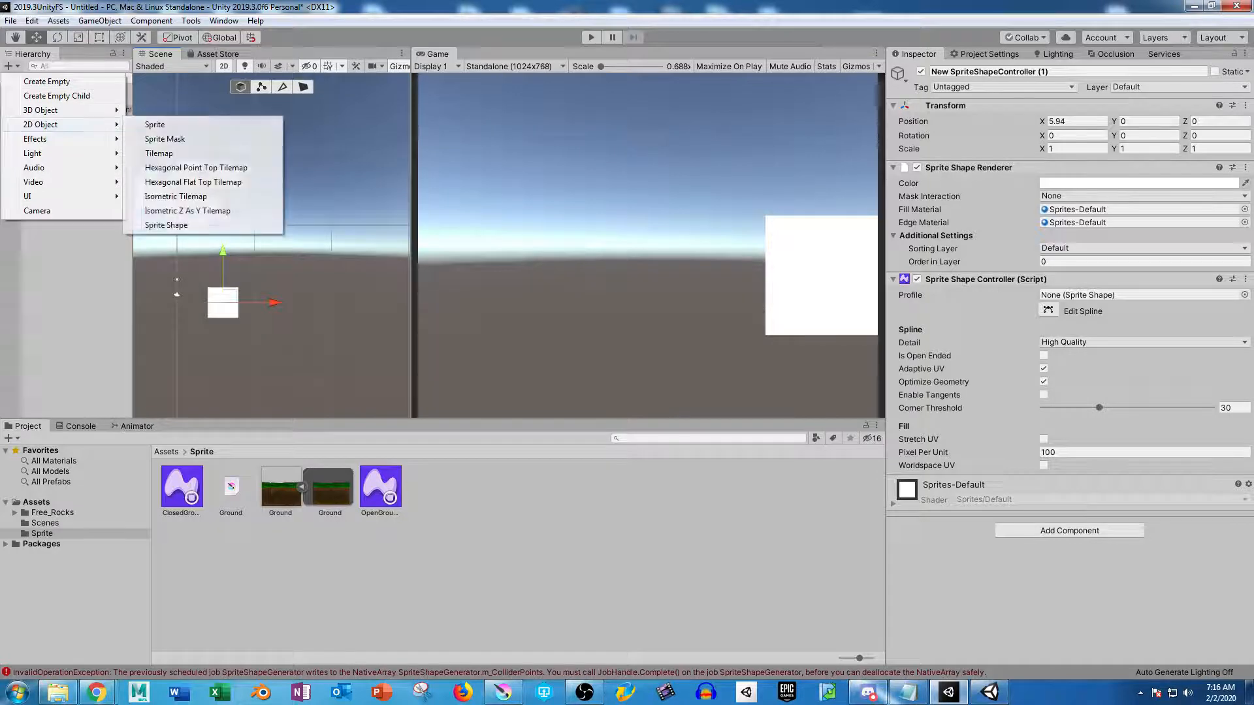
click(166, 225)
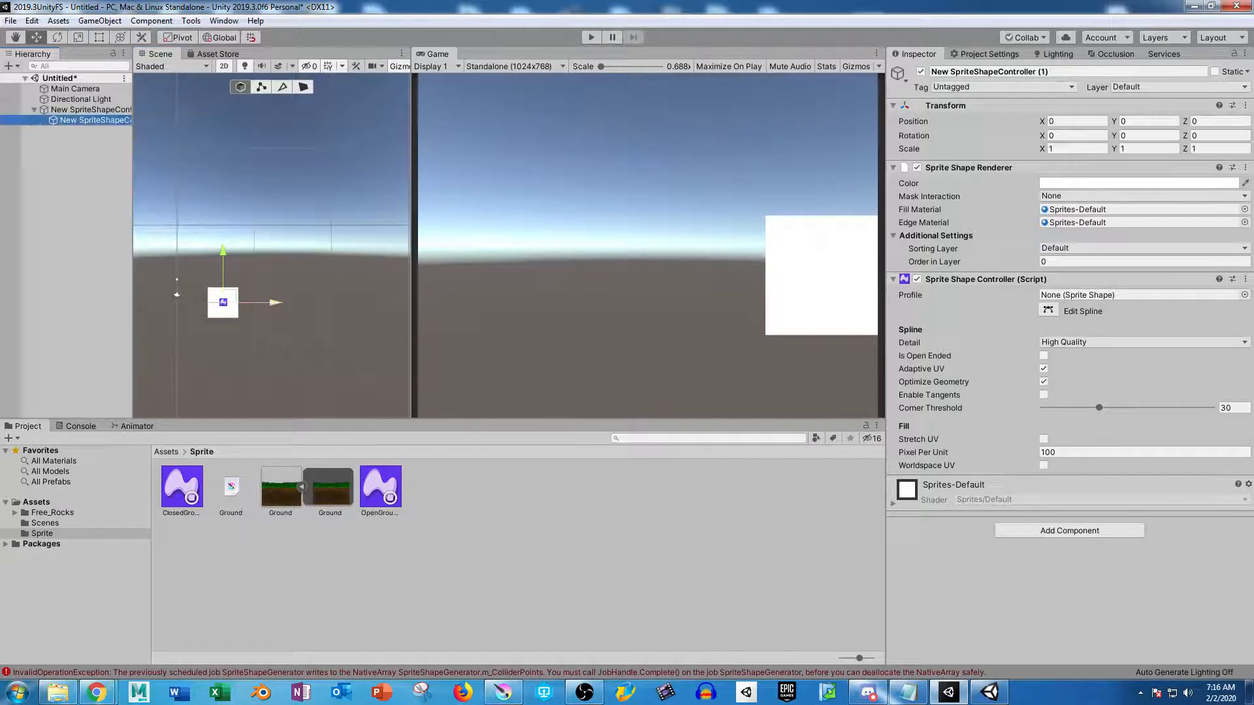
drag(275, 302, 214, 302)
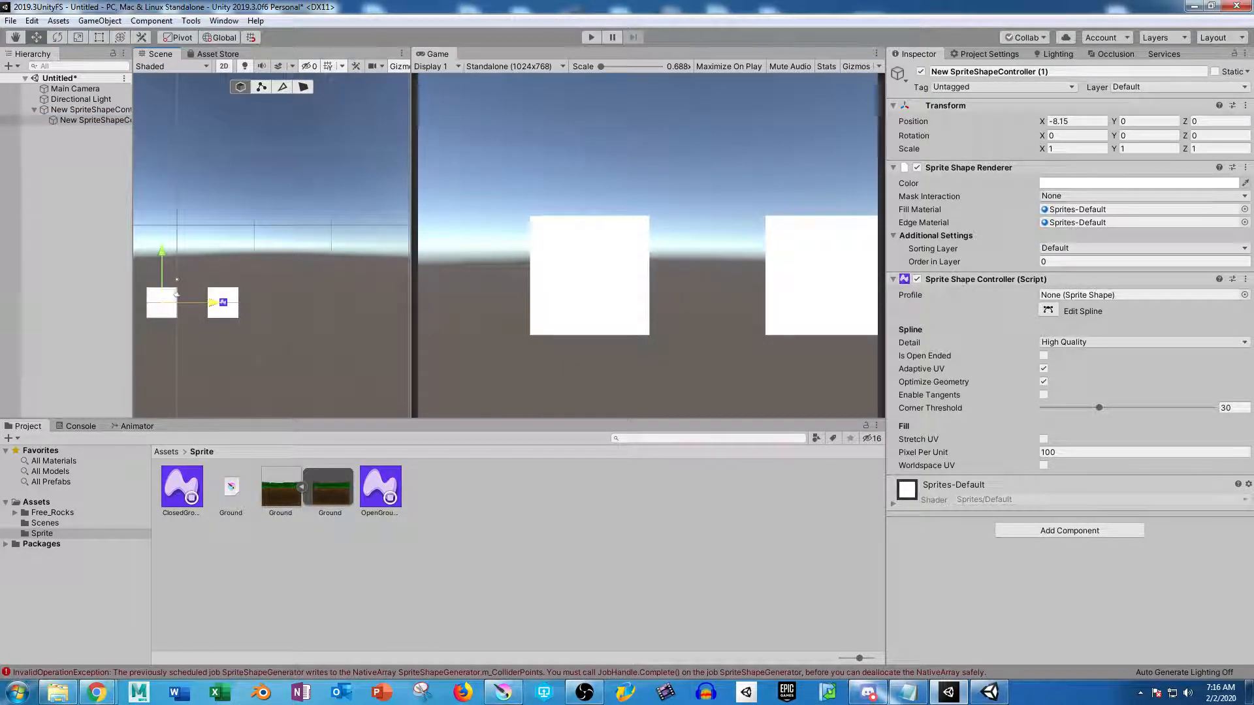
middle_drag(214, 303, 314, 289)
drag(411, 290, 739, 289)
scroll(436, 246, up, 7)
mouse_move(421, 311)
middle_down()
mouse_move(380, 234)
mouse_move(418, 291)
middle_up()
drag(419, 290, 340, 291)
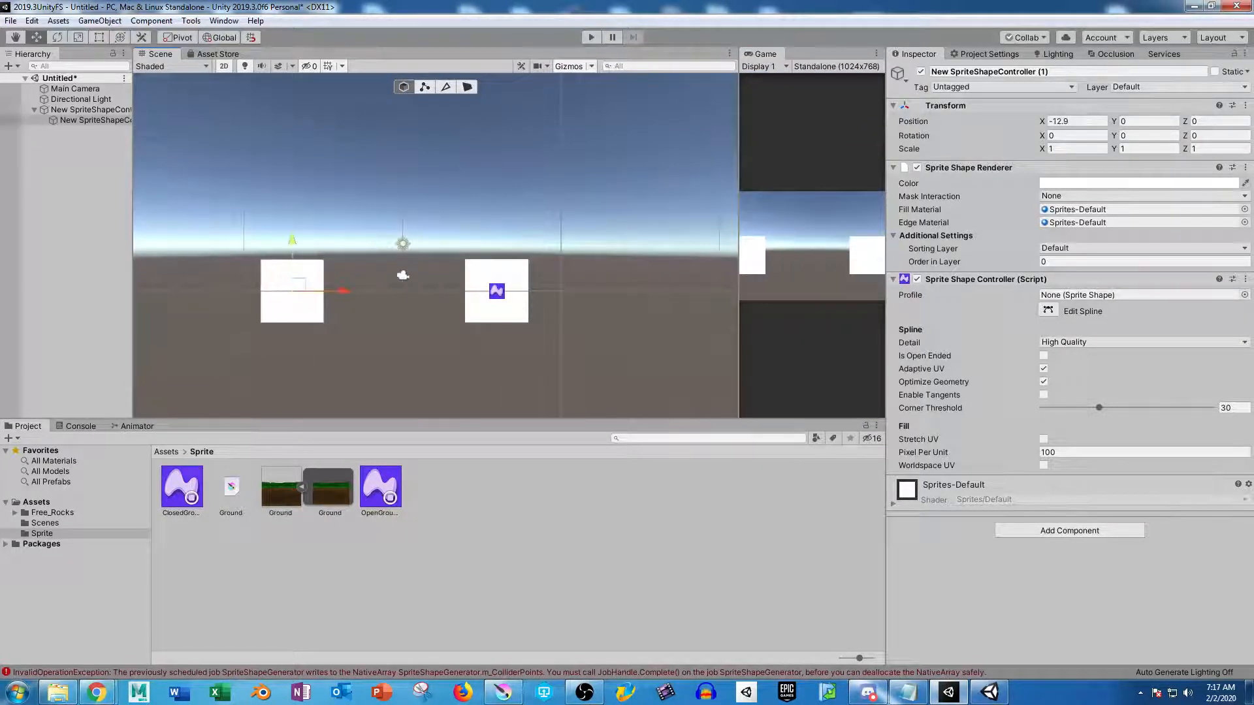
Move the parent sprite shape along X to about 10.29
click(496, 291)
drag(546, 291, 616, 291)
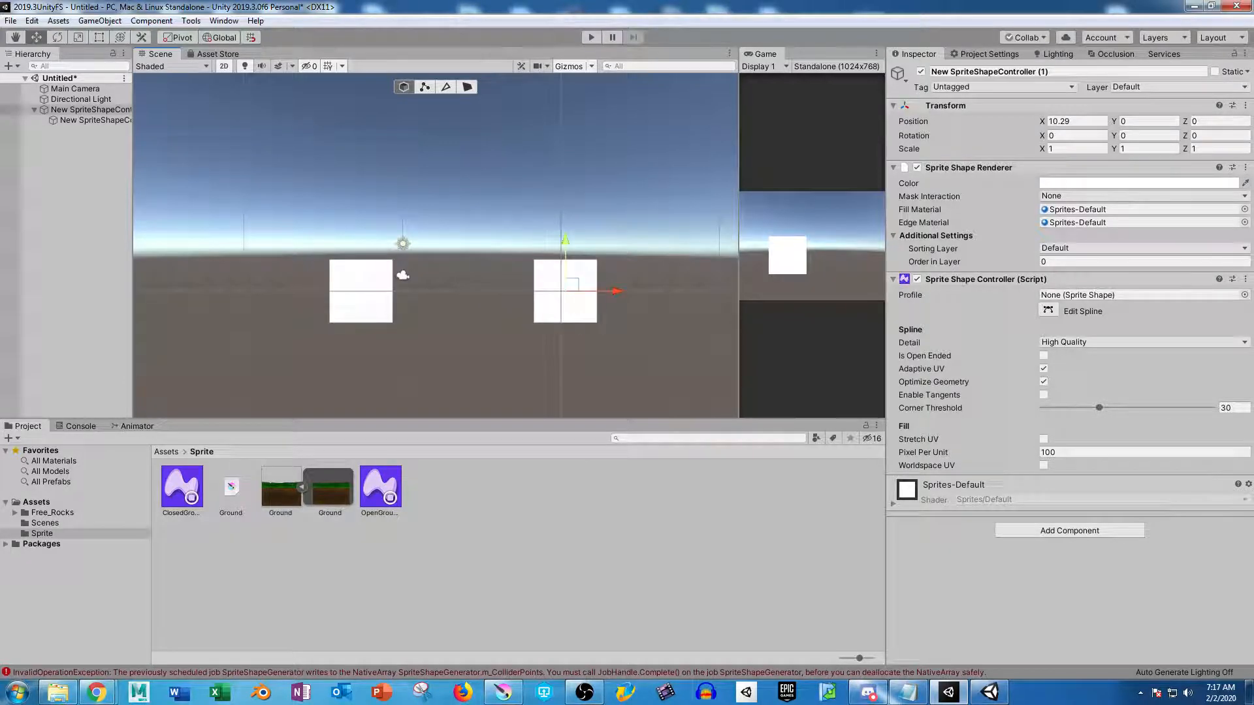
Unparent the nested sprite shape to the scene root and move it along X to about -7.2
click(36, 121)
drag(36, 121, 26, 127)
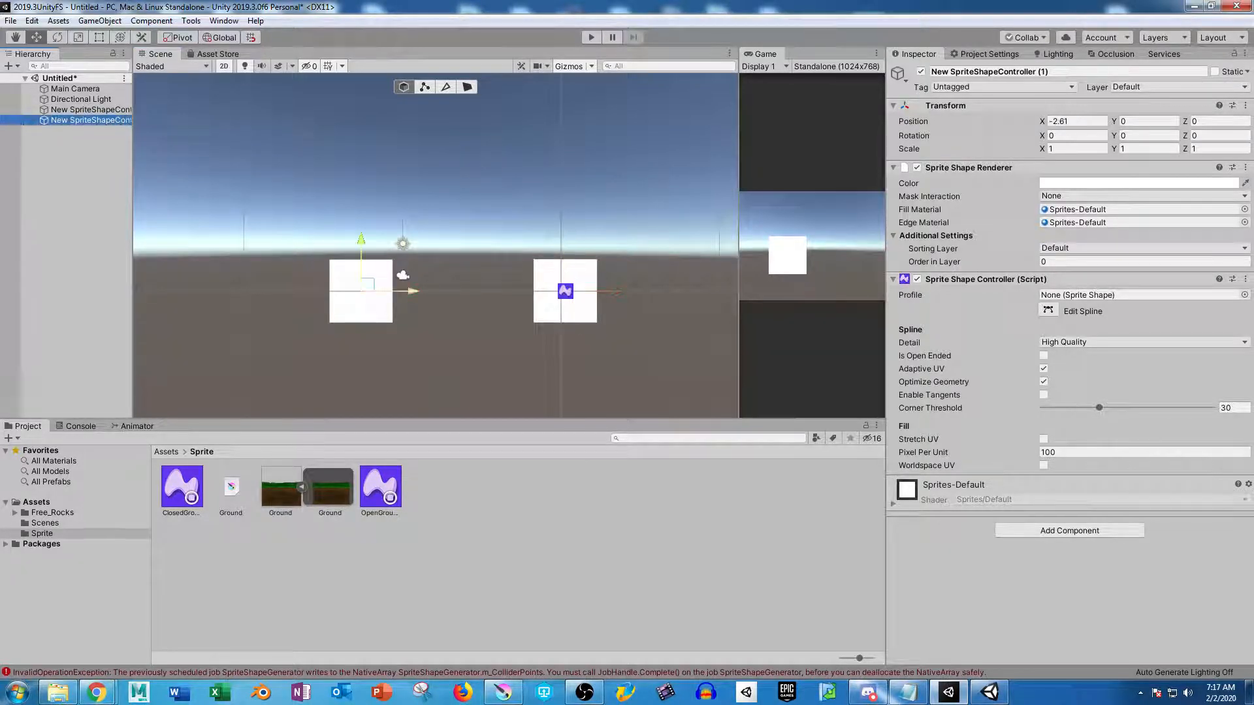
drag(411, 290, 339, 290)
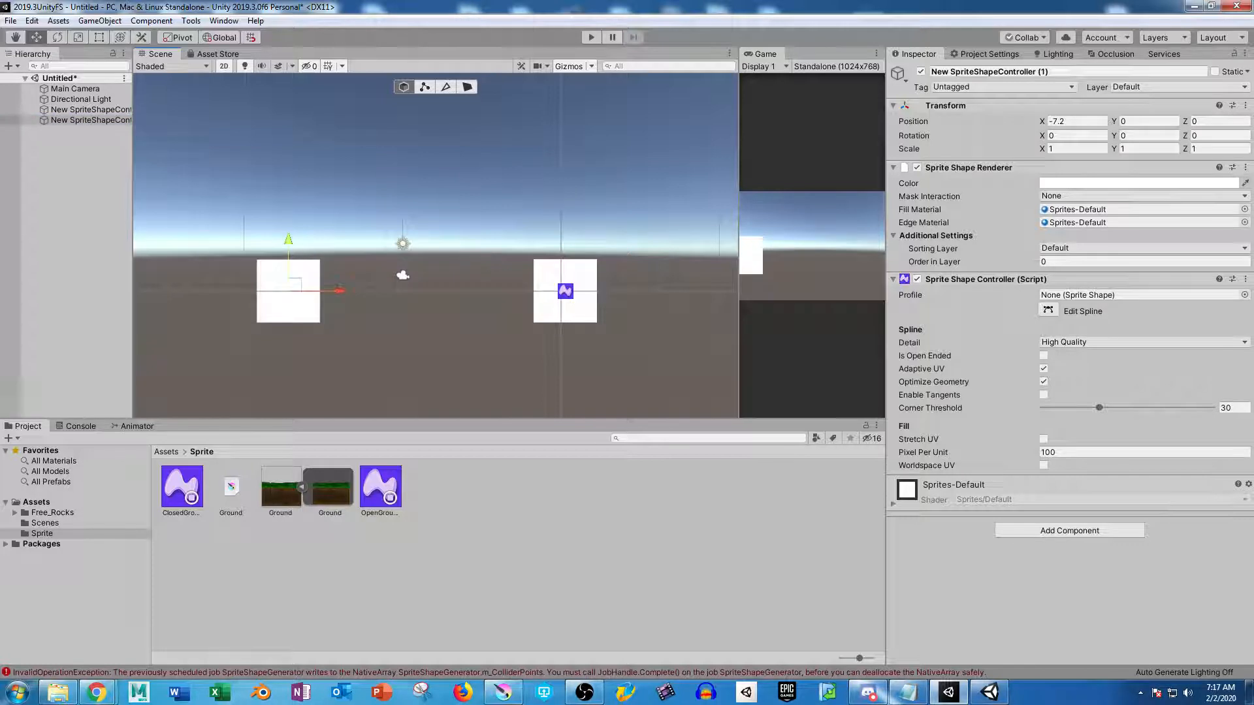
Assign the ClosedGround profile to the right-hand sprite shape and the OpenGround profile to the left-hand one
click(85, 109)
click(85, 120)
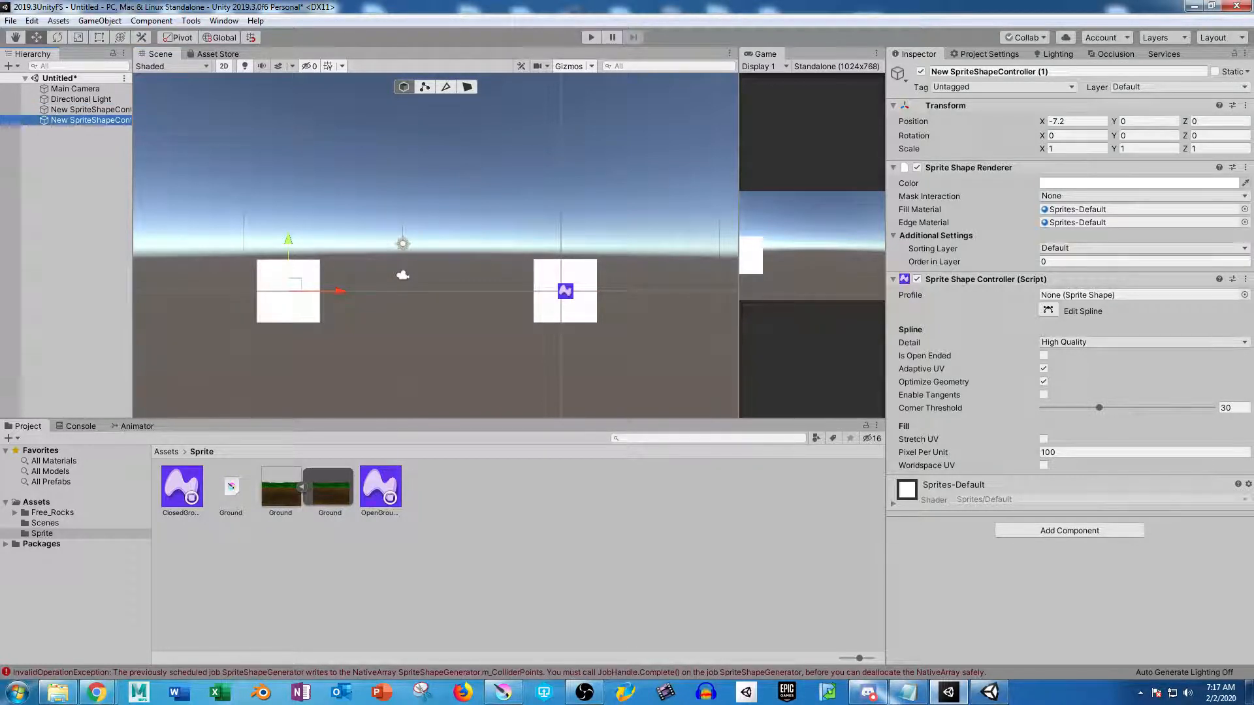
click(85, 110)
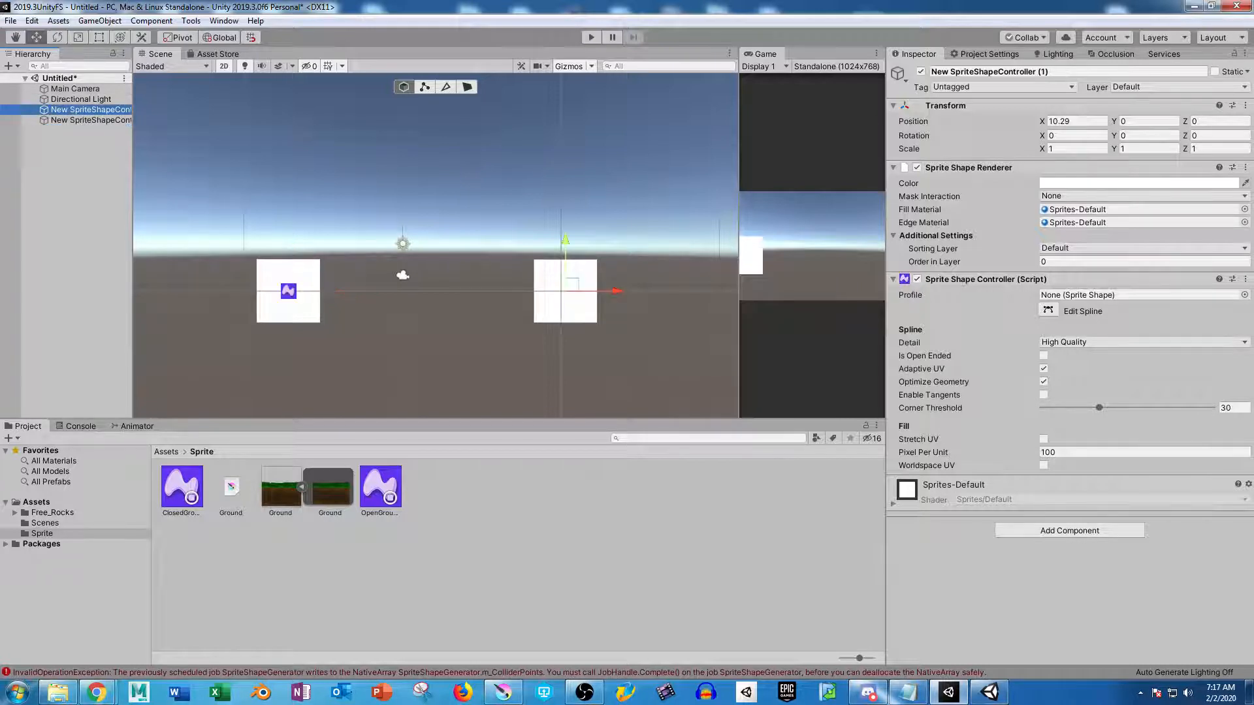
drag(182, 487, 1137, 295)
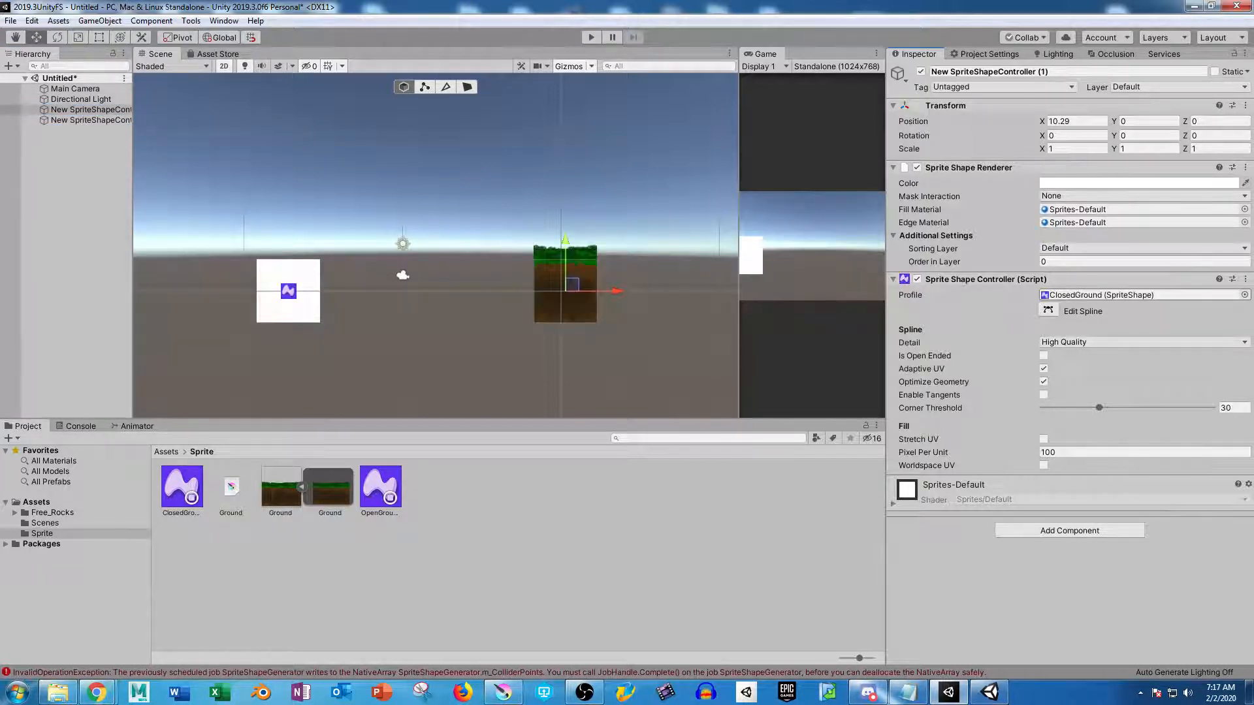
click(85, 120)
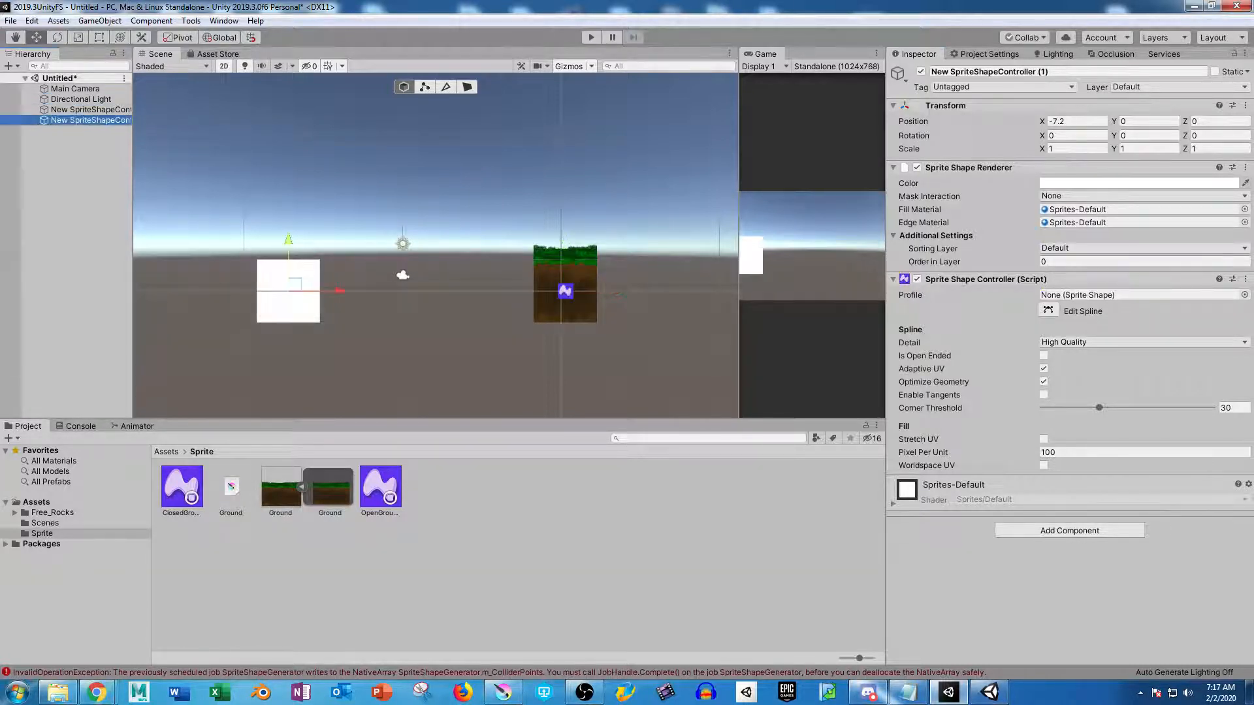
drag(381, 486, 1137, 295)
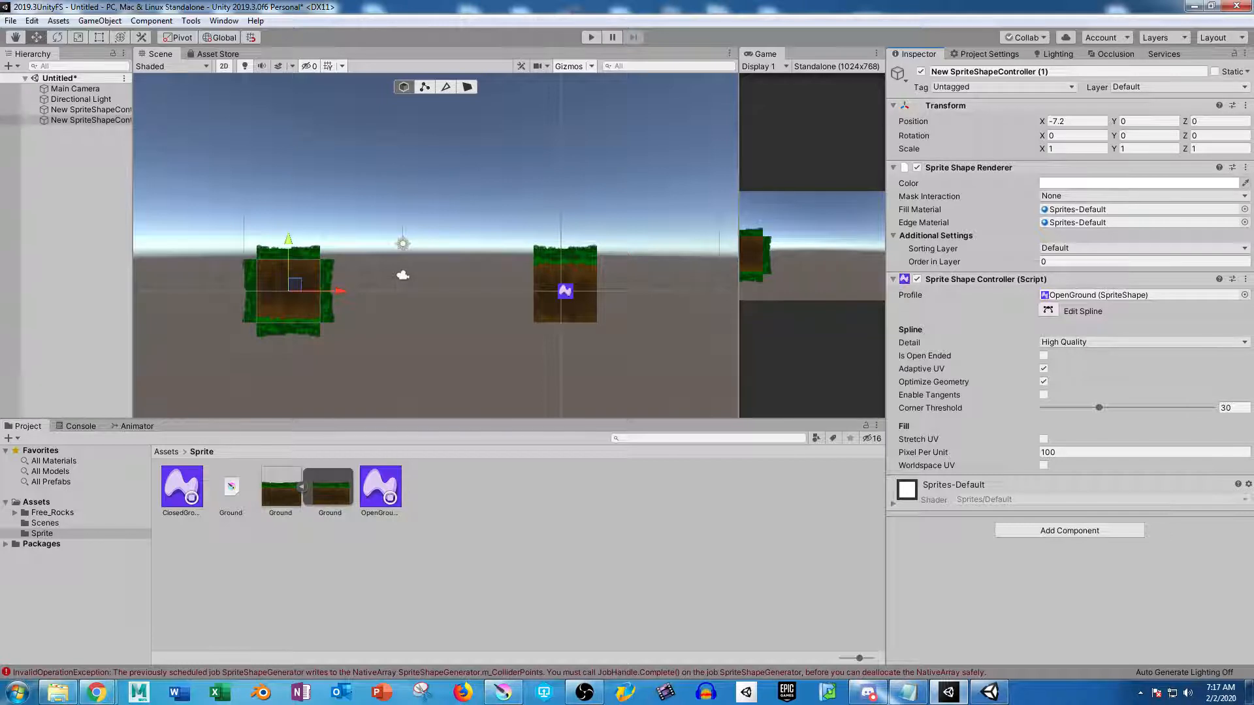
Edit the ClosedGround shape's spline, extending its upper-right point horizontally to about X 19.05, Y 2.08
click(85, 110)
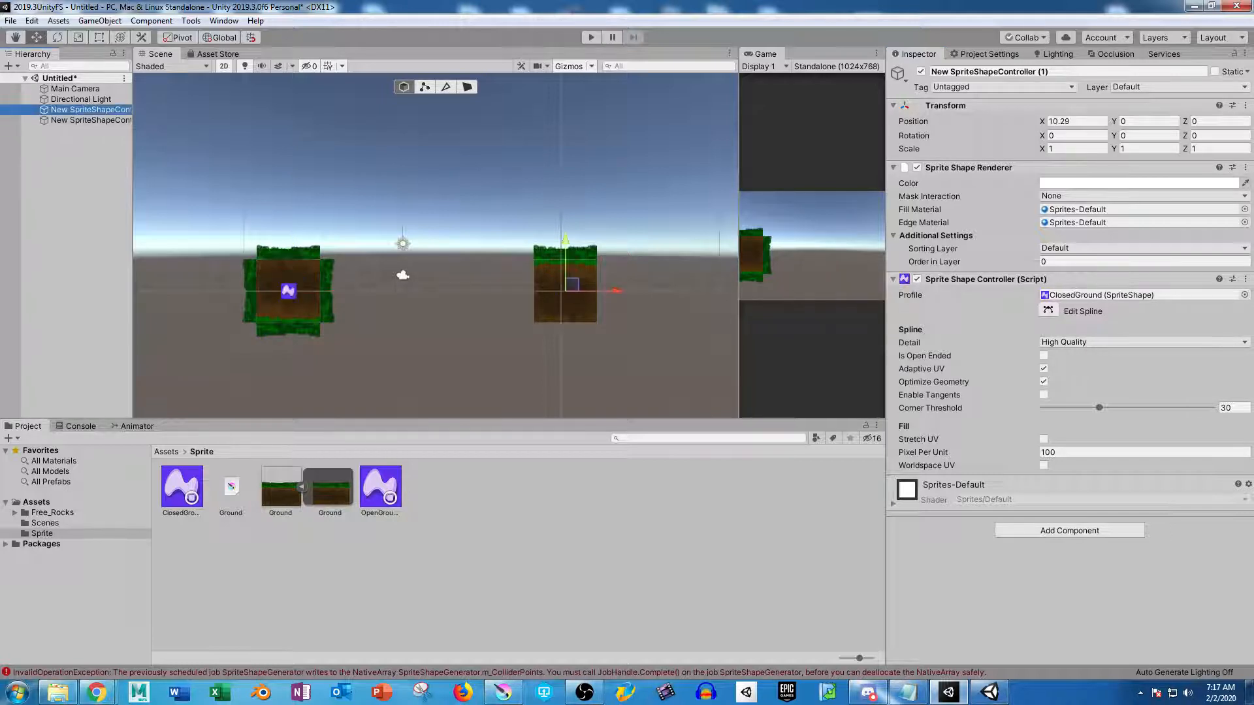
click(85, 121)
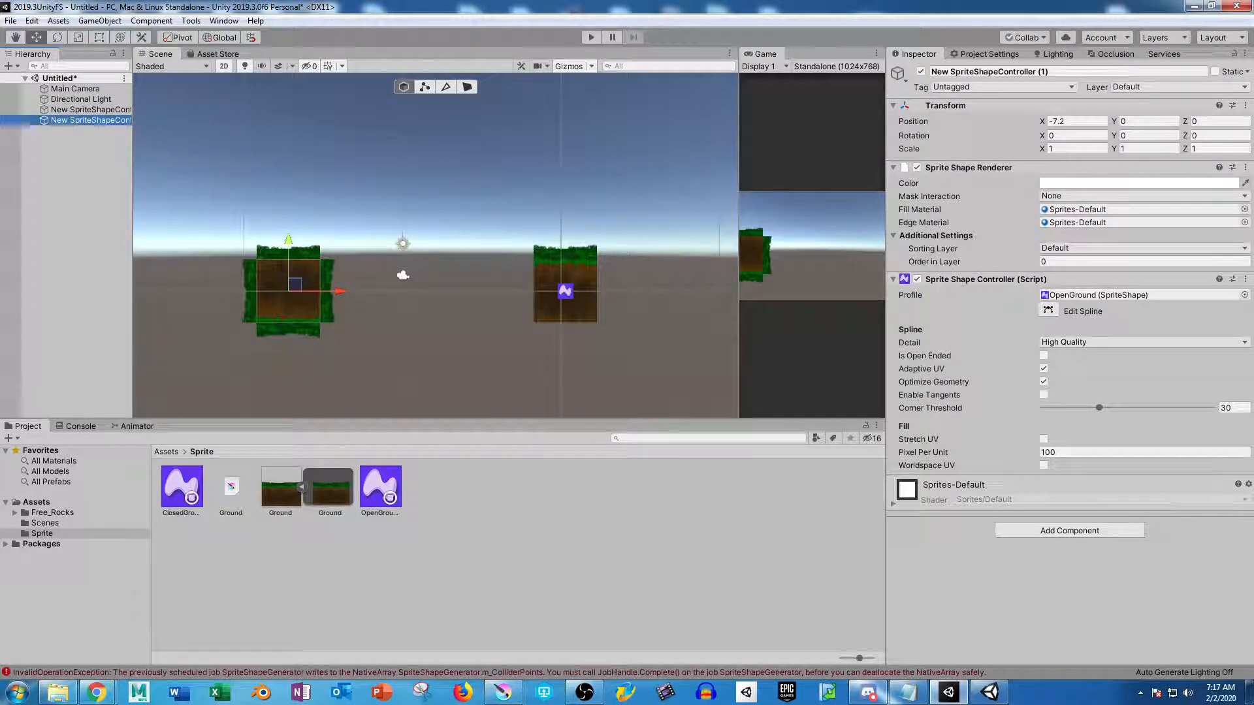
click(85, 109)
middle_drag(435, 274, 304, 264)
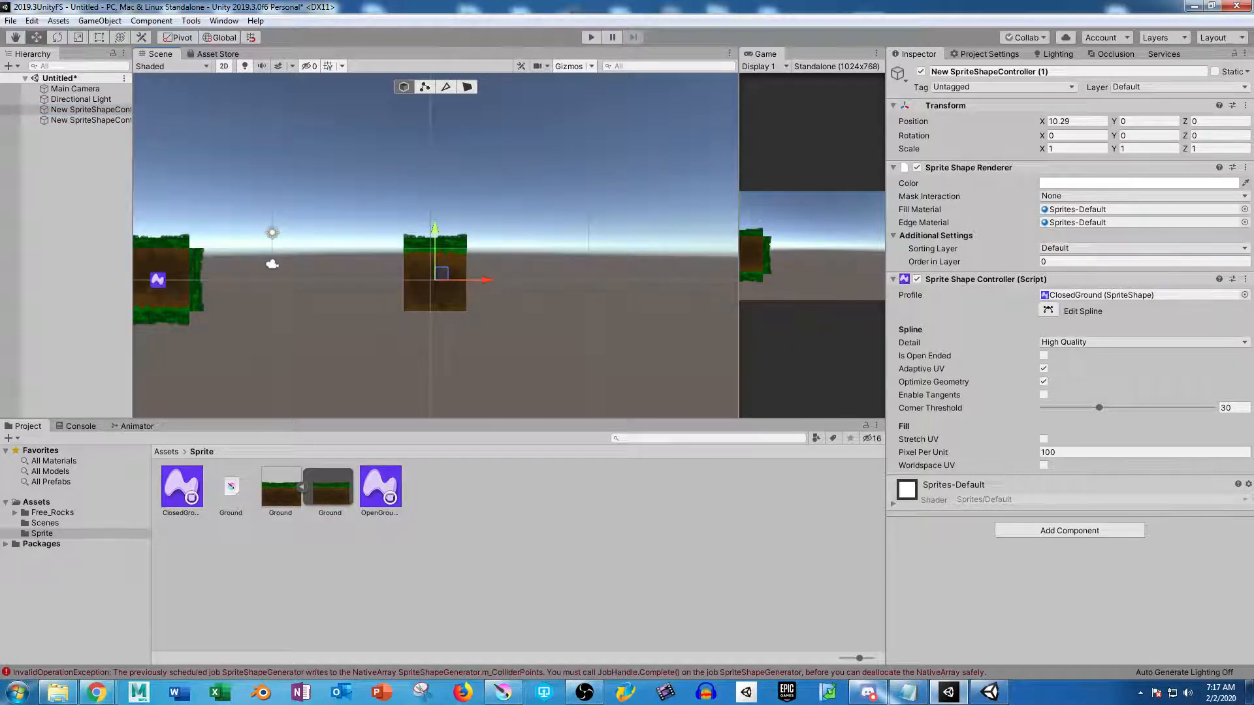
click(1047, 310)
drag(466, 248, 736, 248)
middle_drag(737, 248, 535, 239)
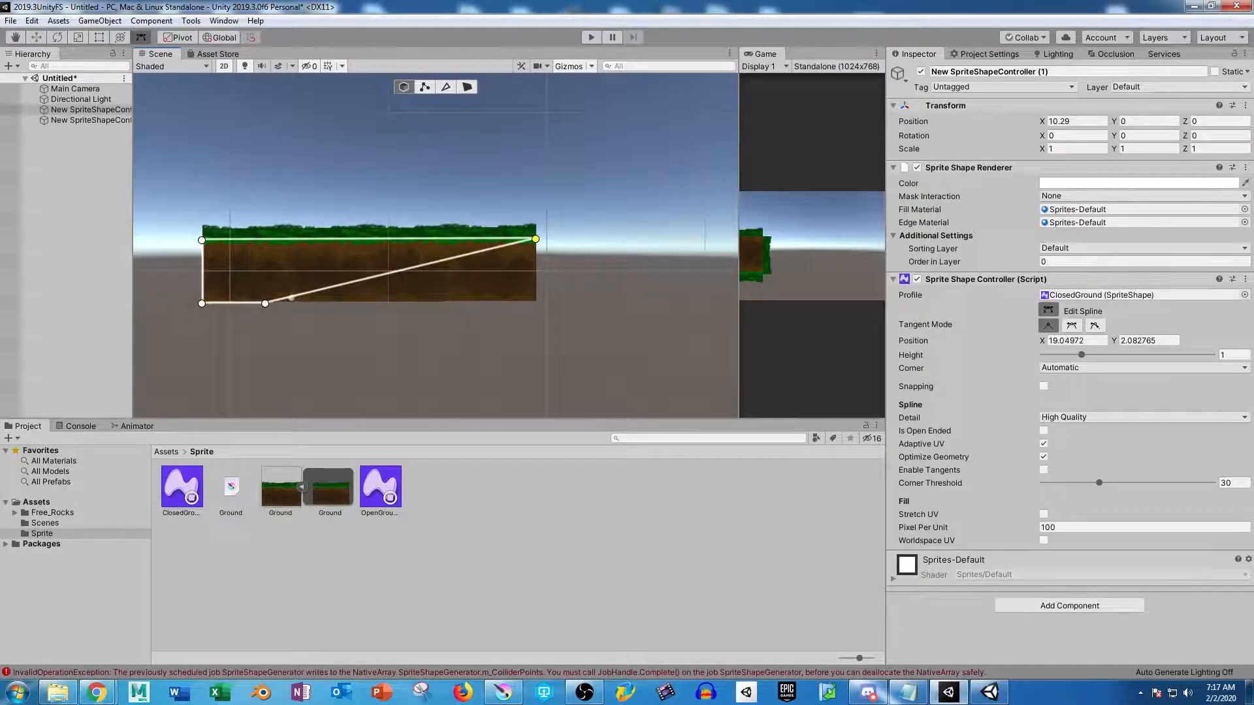
Move the ClosedGround spline's lower-right point to about X 19.05, Y -1.75 and add a raised top-edge point at about X 8.21, Y 6.15
click(265, 304)
drag(265, 303, 535, 300)
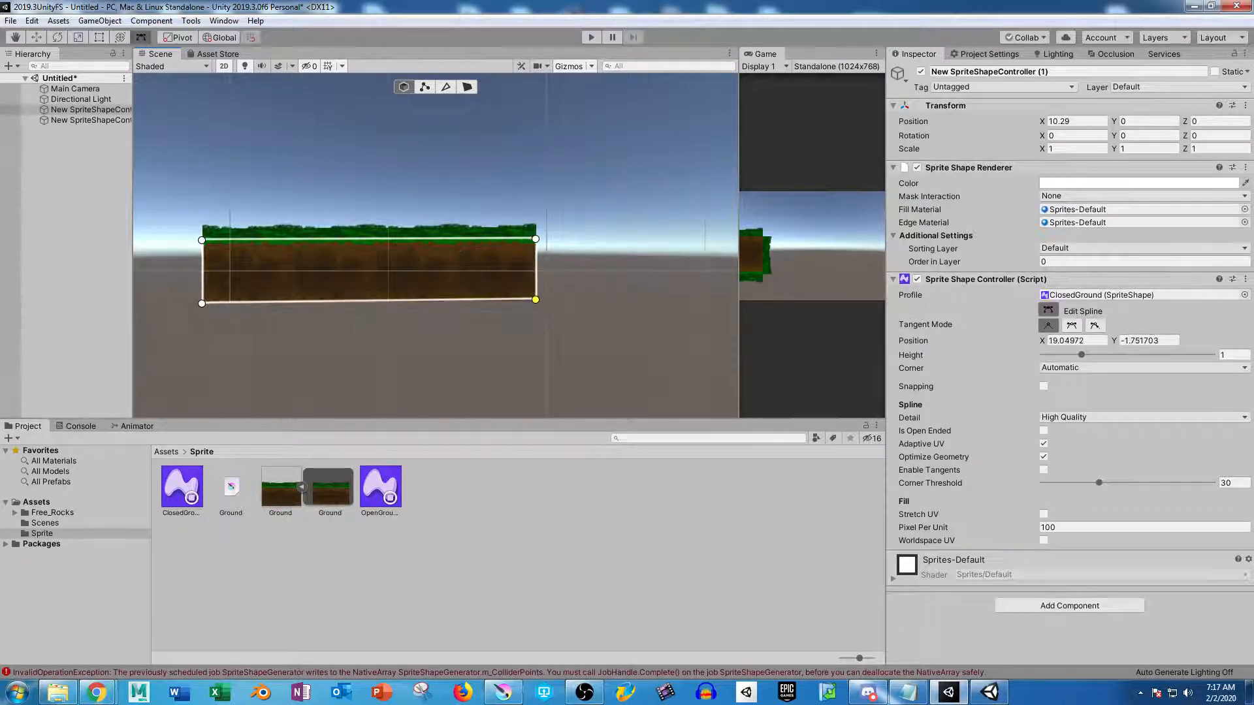
click(353, 239)
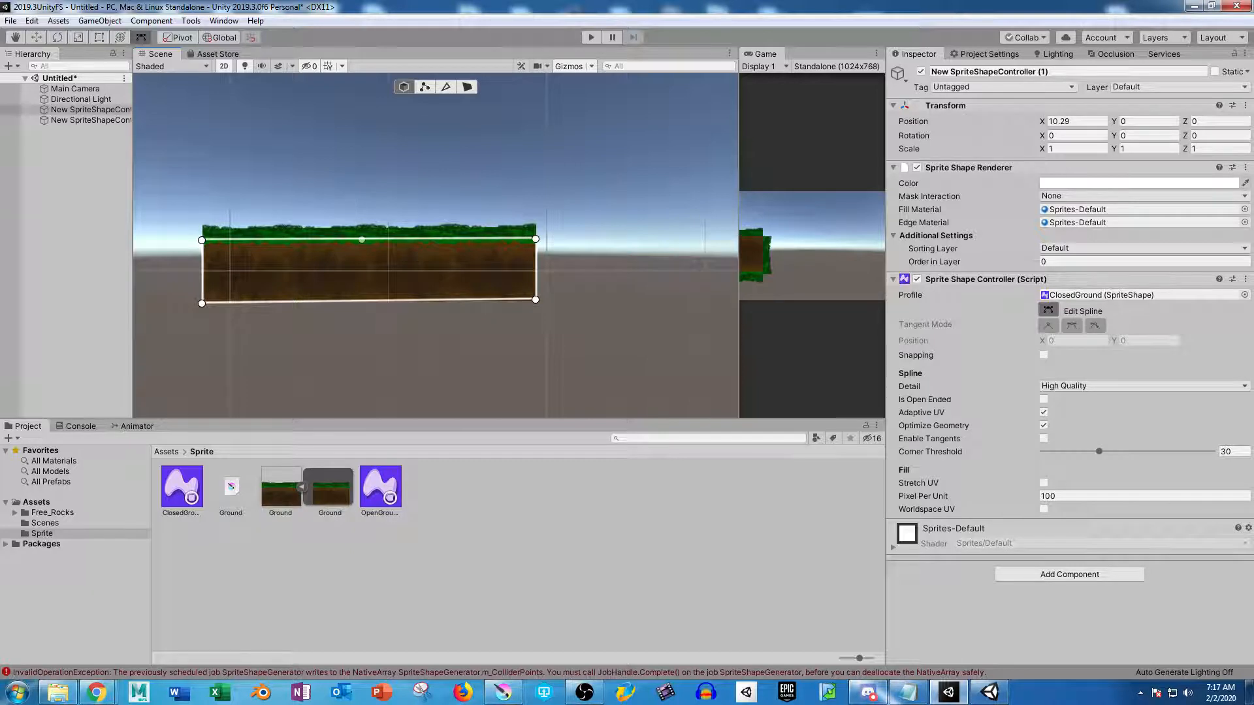
drag(358, 239, 363, 175)
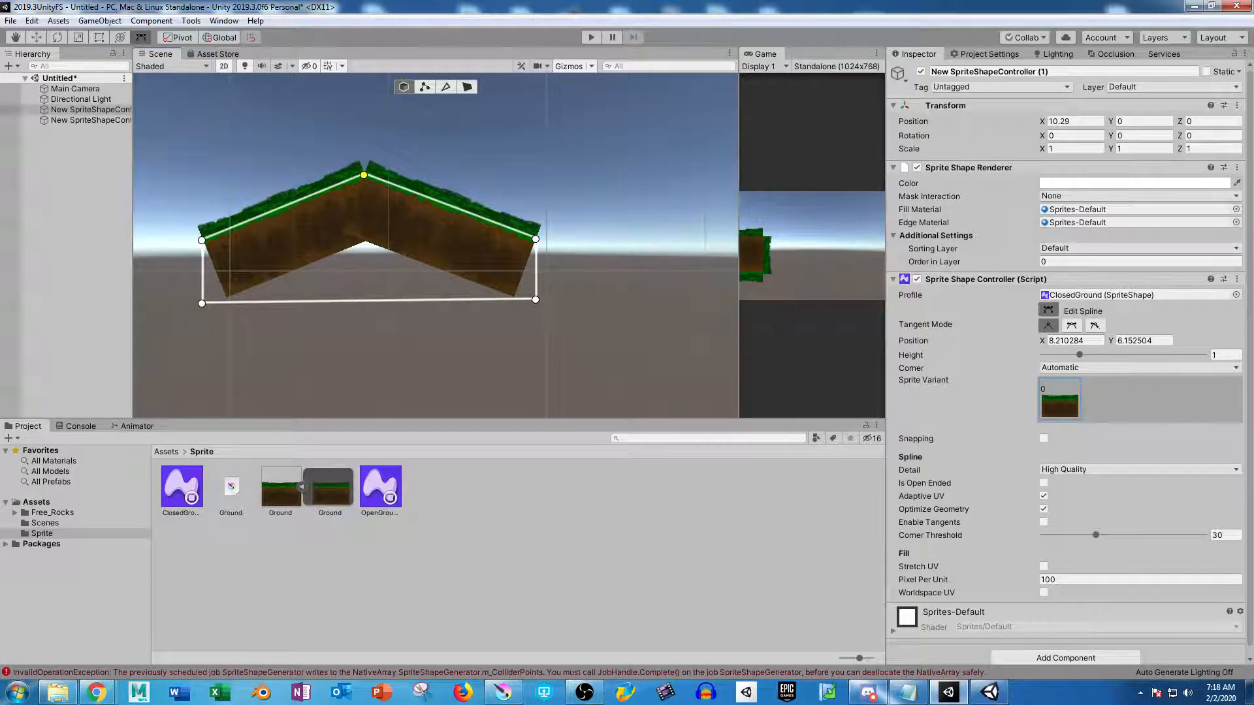
Switch to Krita and erase the grass at both upper corners of Ground.png on Layer 2 with the 50 px circle eraser
click(503, 693)
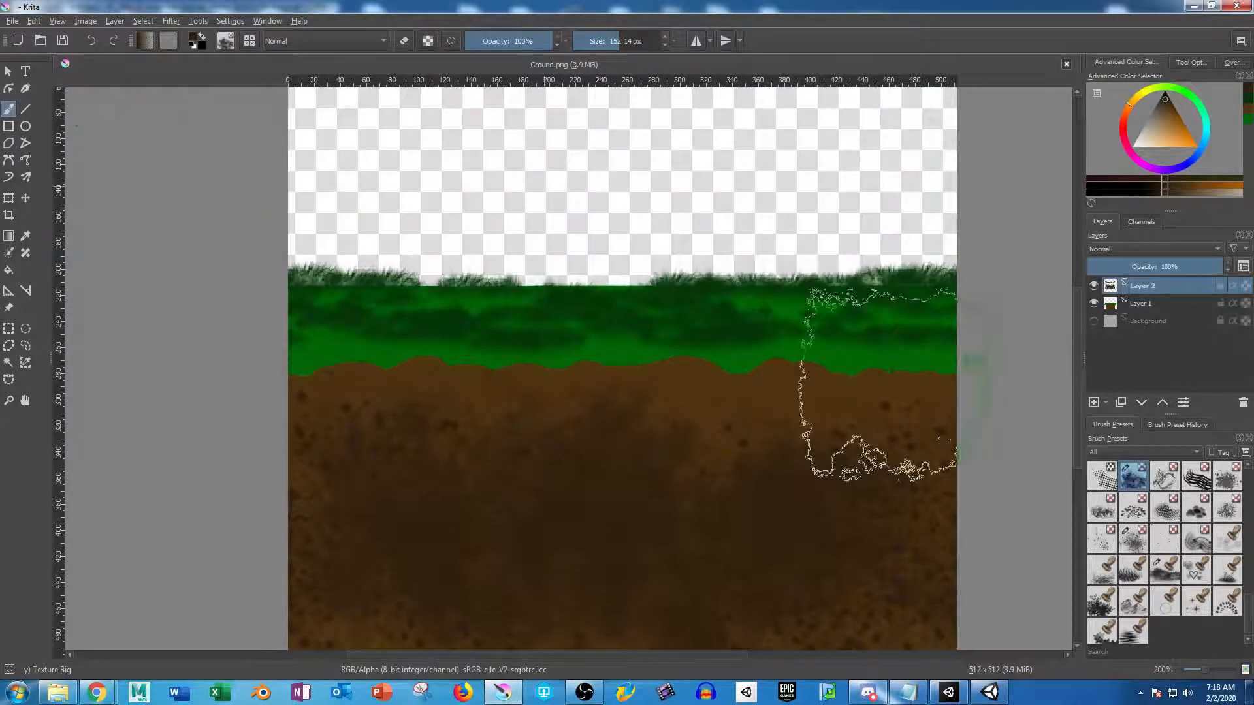
scroll(1165, 552, up, 10)
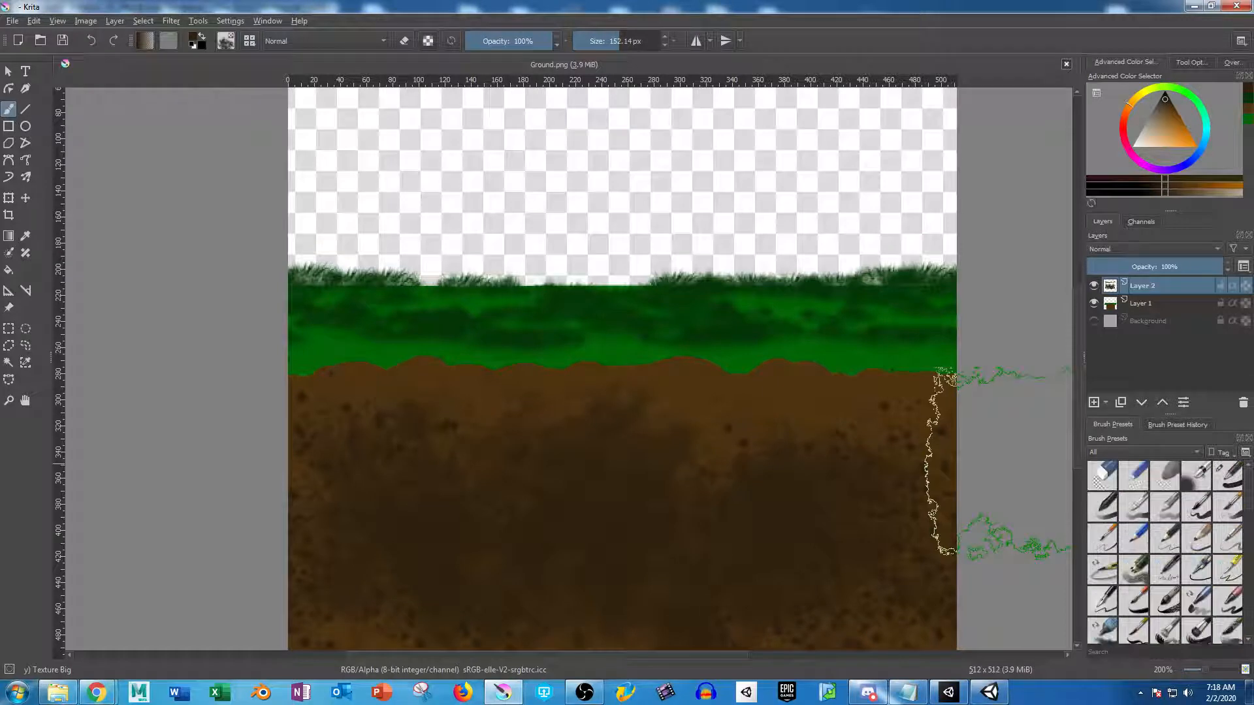
click(1103, 476)
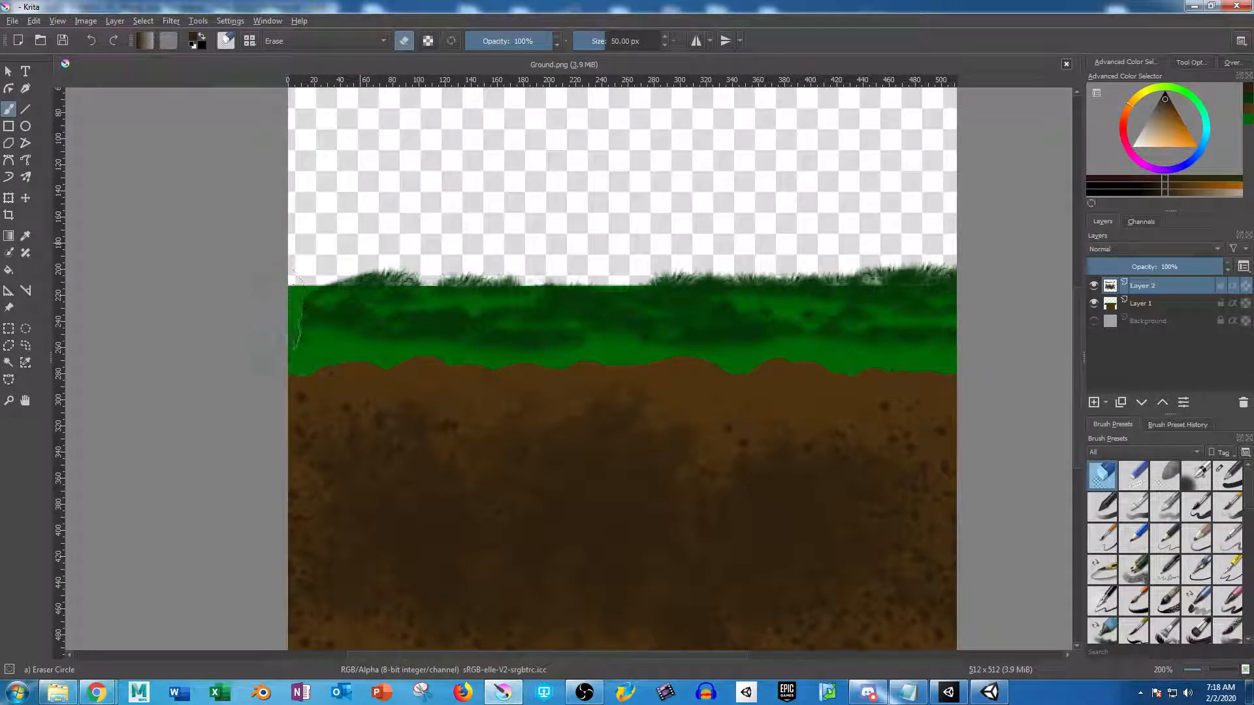
drag(270, 307, 301, 260)
drag(923, 228, 994, 276)
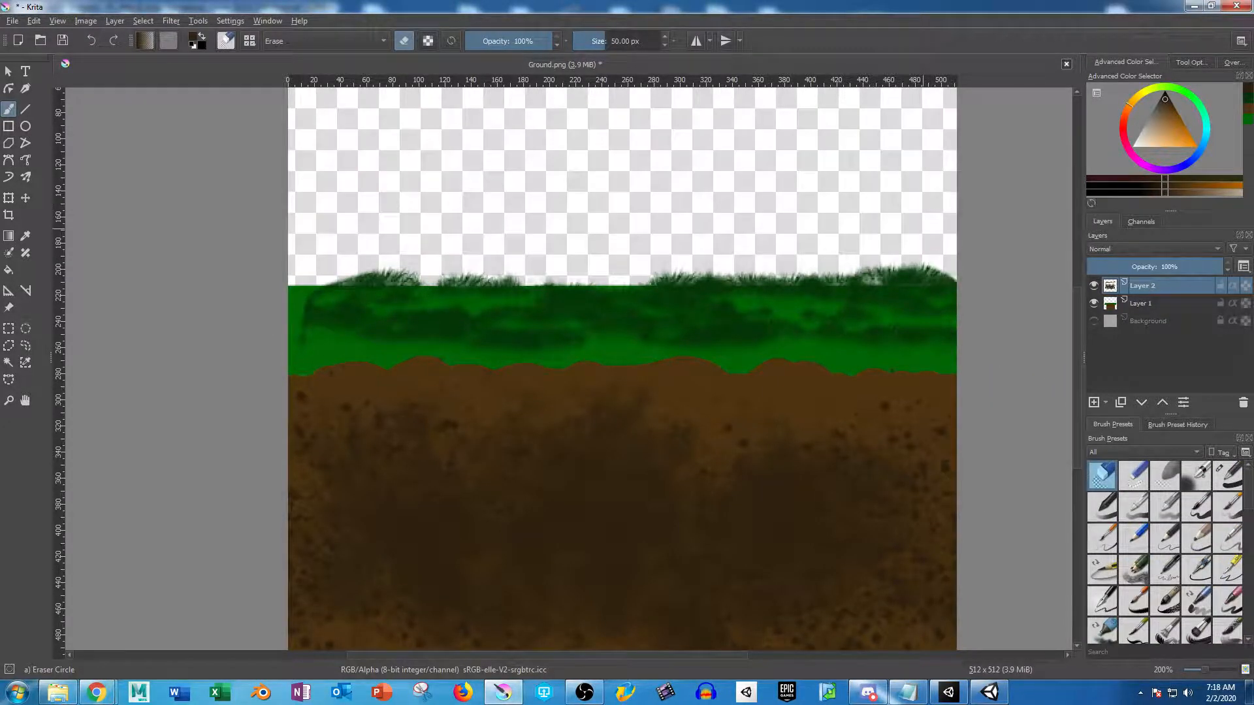
mouse_move(923, 229)
mouse_down()
mouse_move(957, 270)
mouse_move(882, 231)
mouse_up()
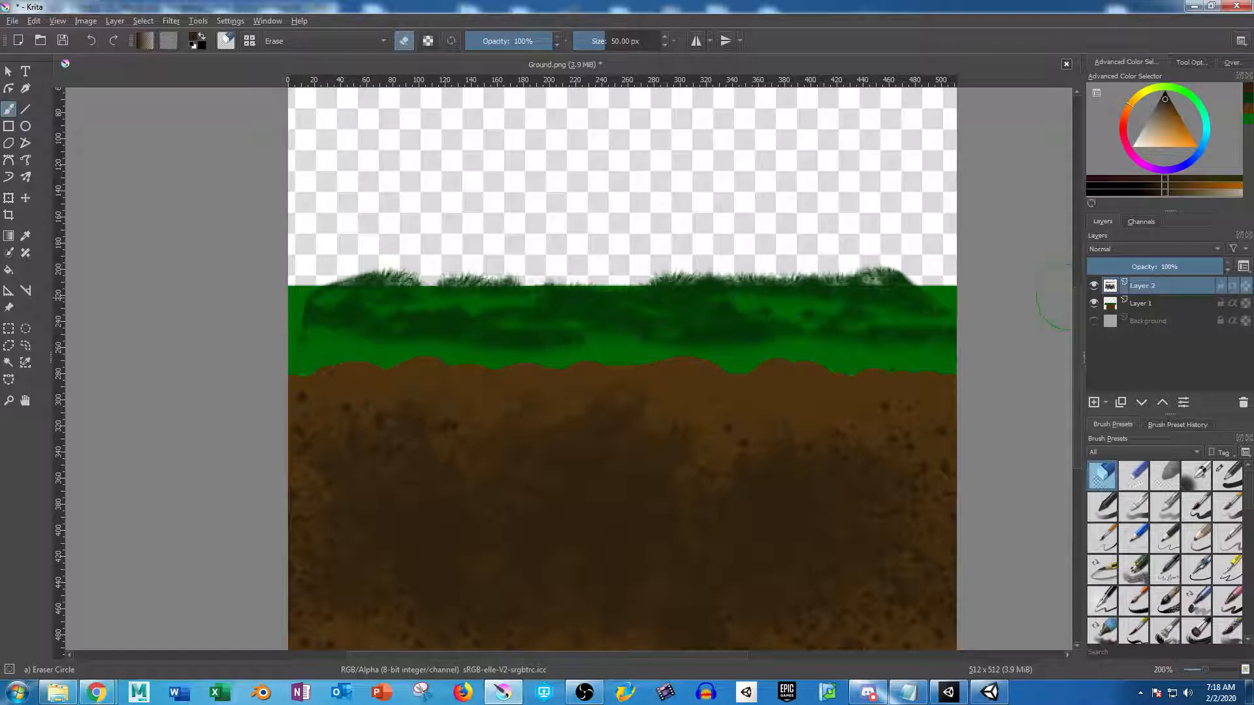
Erase the two upper corners of the green ground on Layer 1 of Ground.png
click(1141, 303)
drag(943, 263, 959, 302)
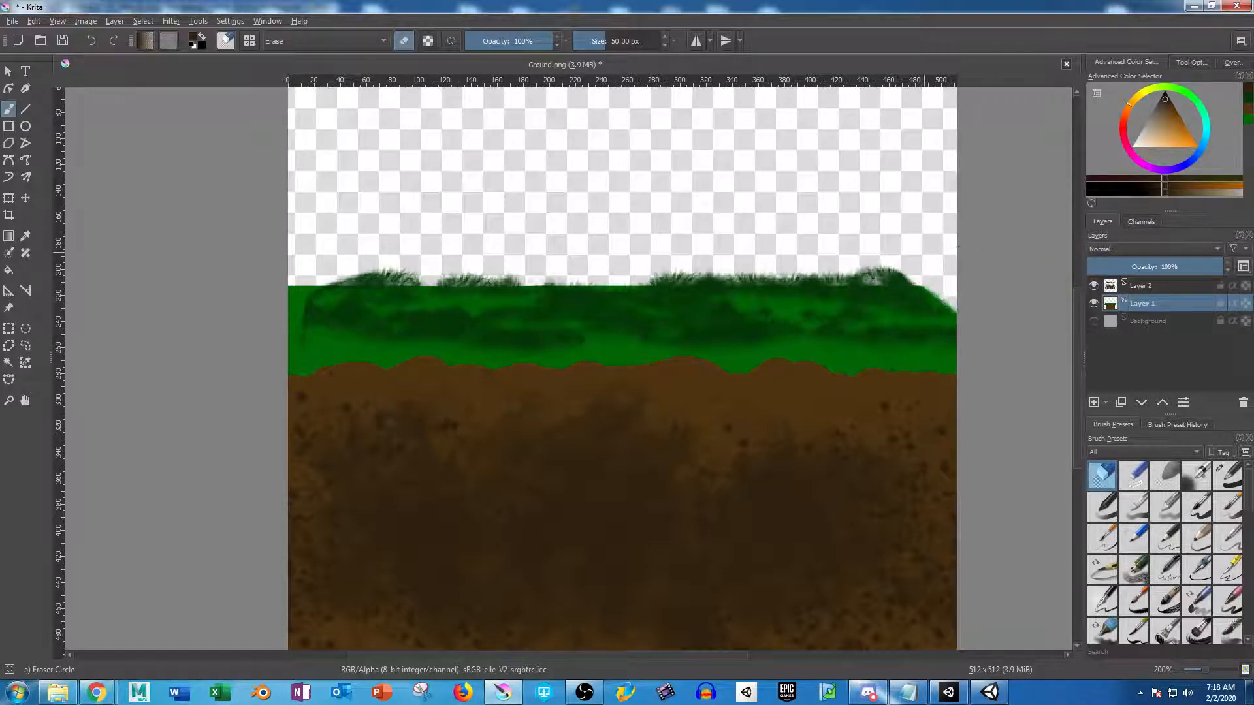
drag(281, 276, 267, 311)
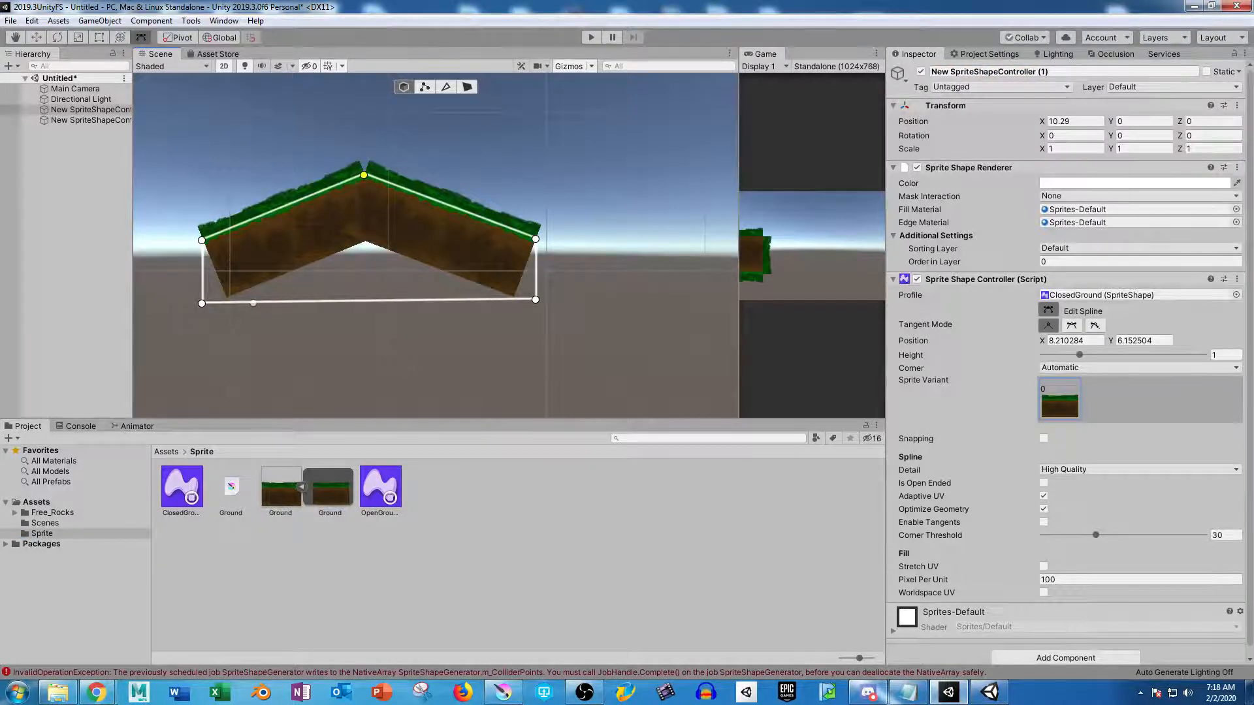
In Unity, preview the Ground image, open the sprite in the Sprite Editor and set its left border to 16
double_click(281, 486)
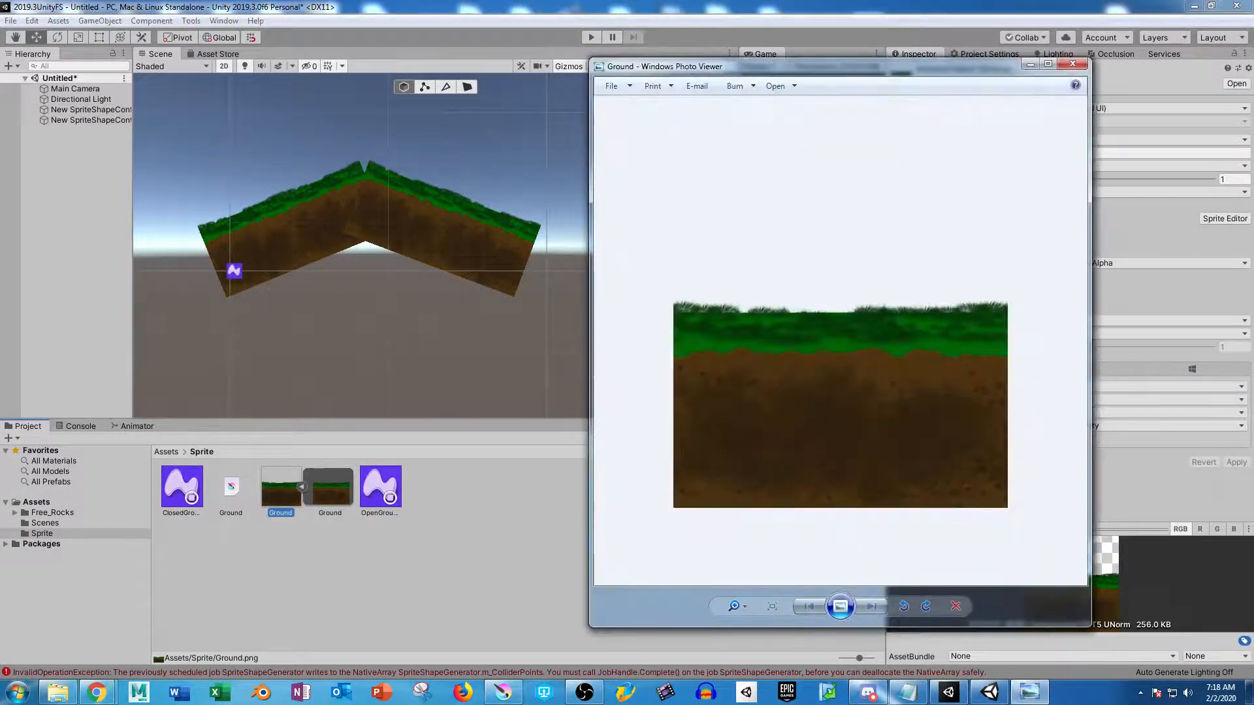
key(alt+F4)
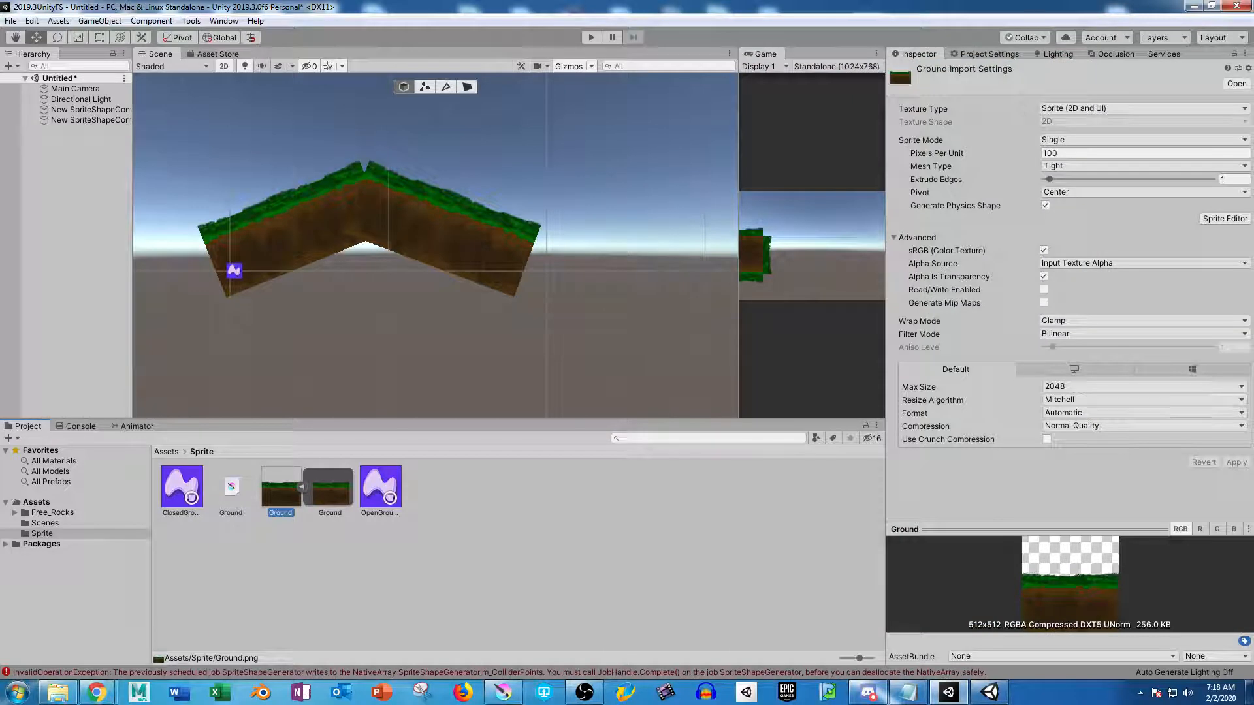
click(1225, 218)
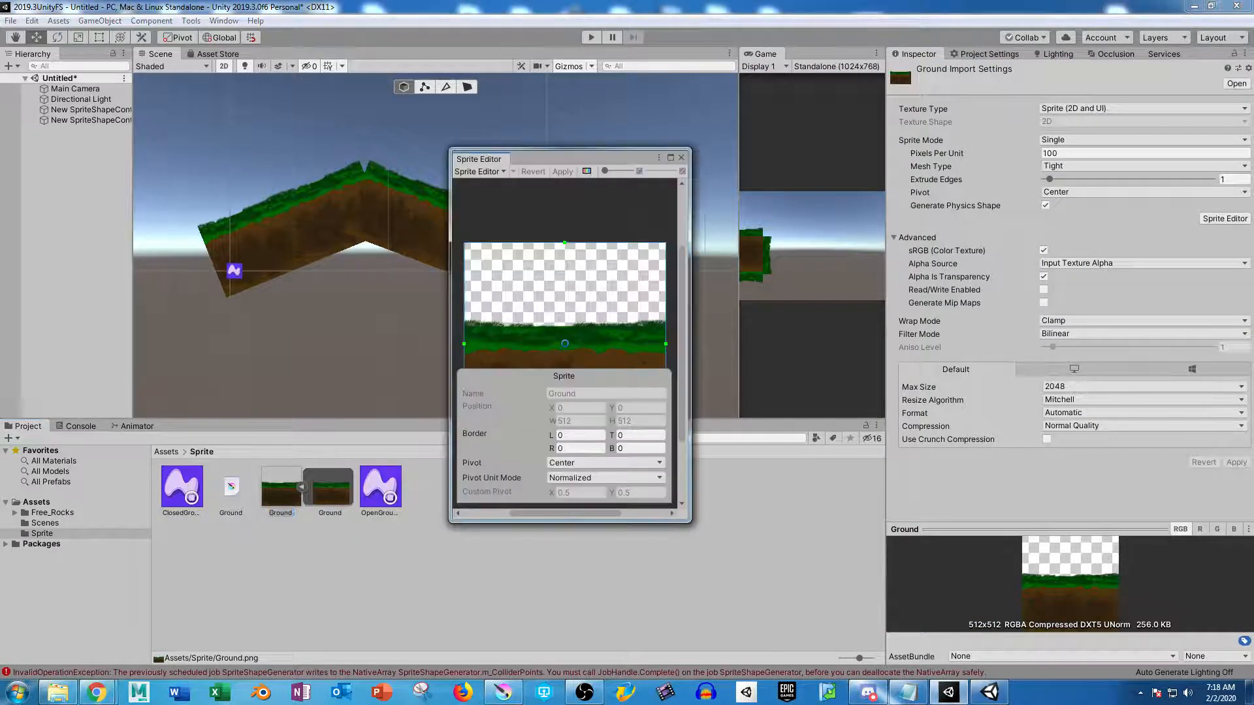
scroll(565, 300, up, 5)
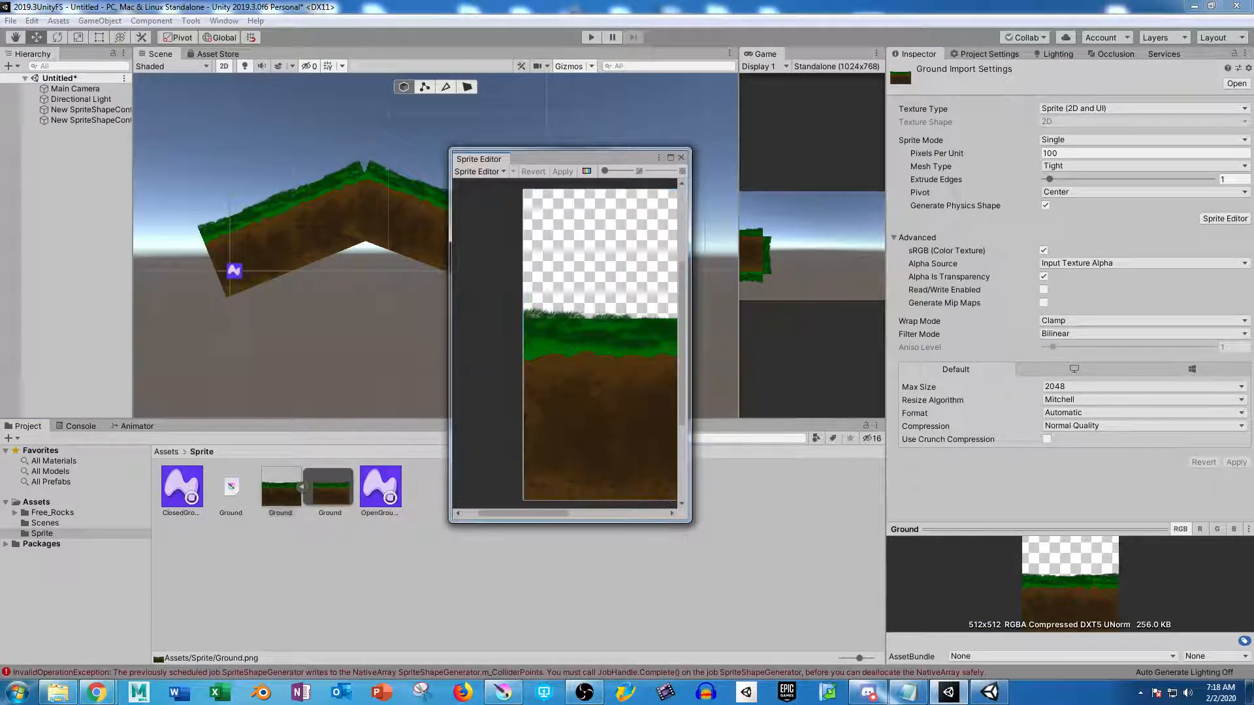
click(600, 281)
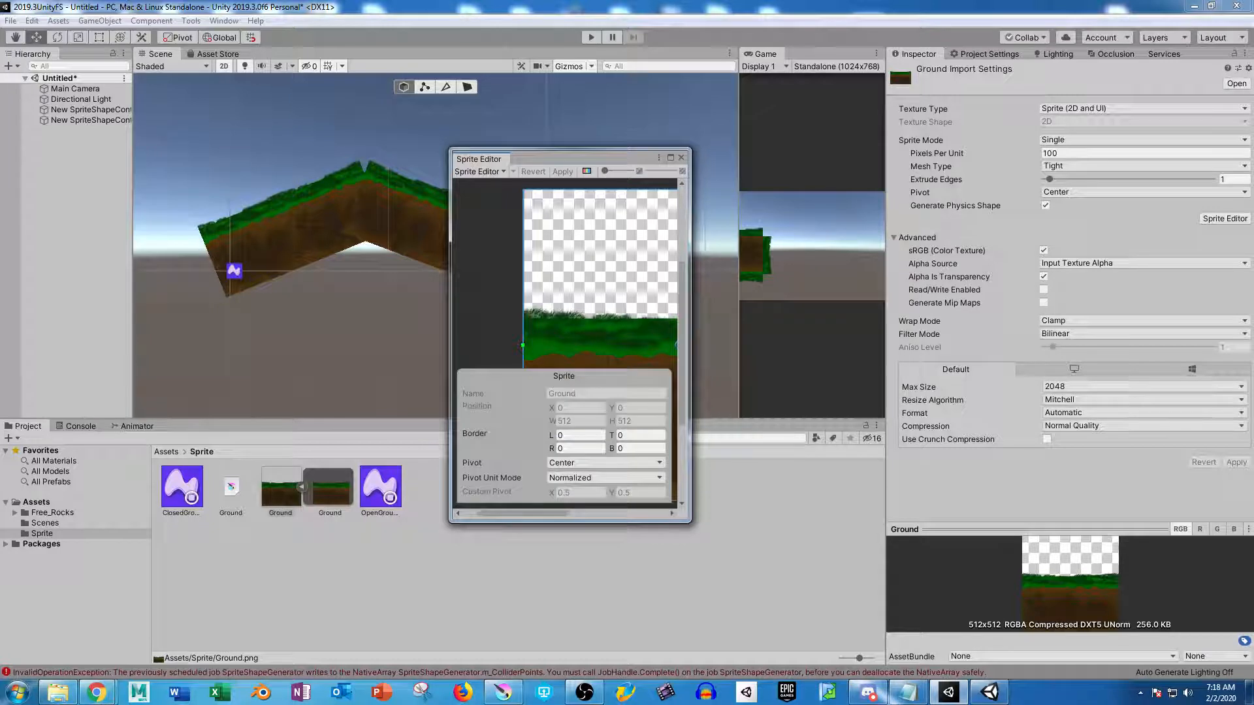
drag(523, 345, 533, 346)
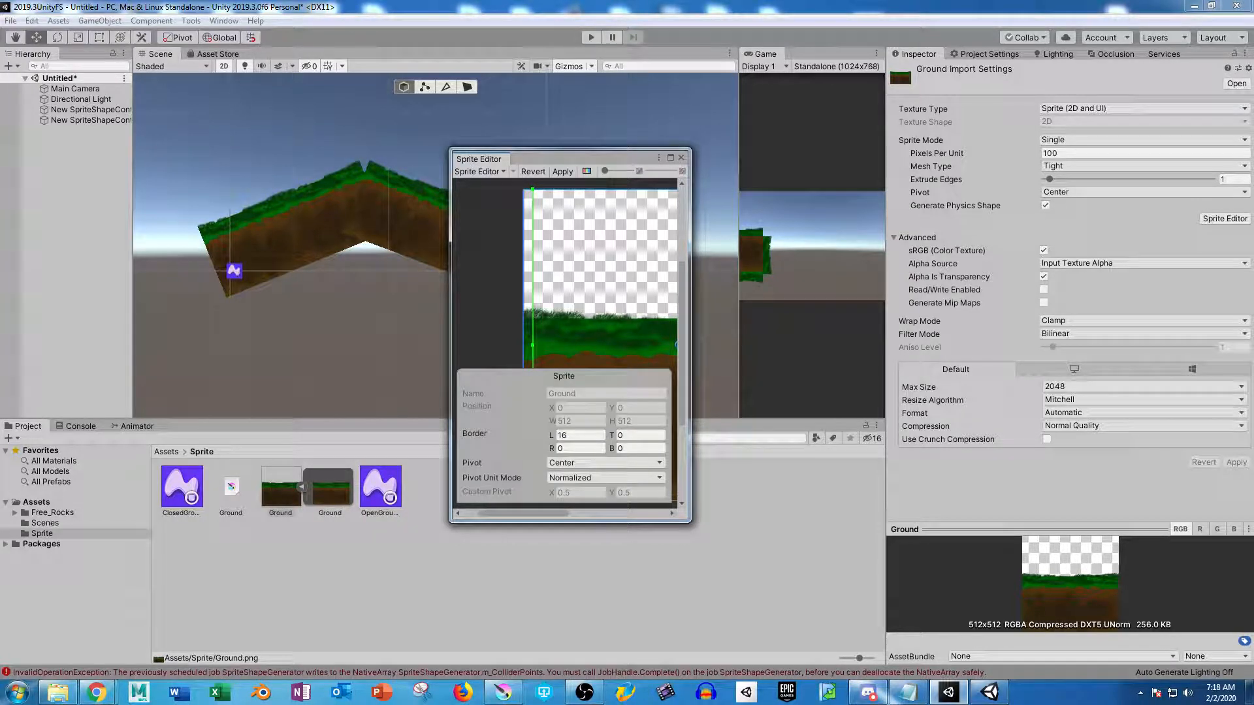
Set the Ground sprite's right border to 33 and its left border to 33, and apply the changes
middle_drag(660, 300, 458, 279)
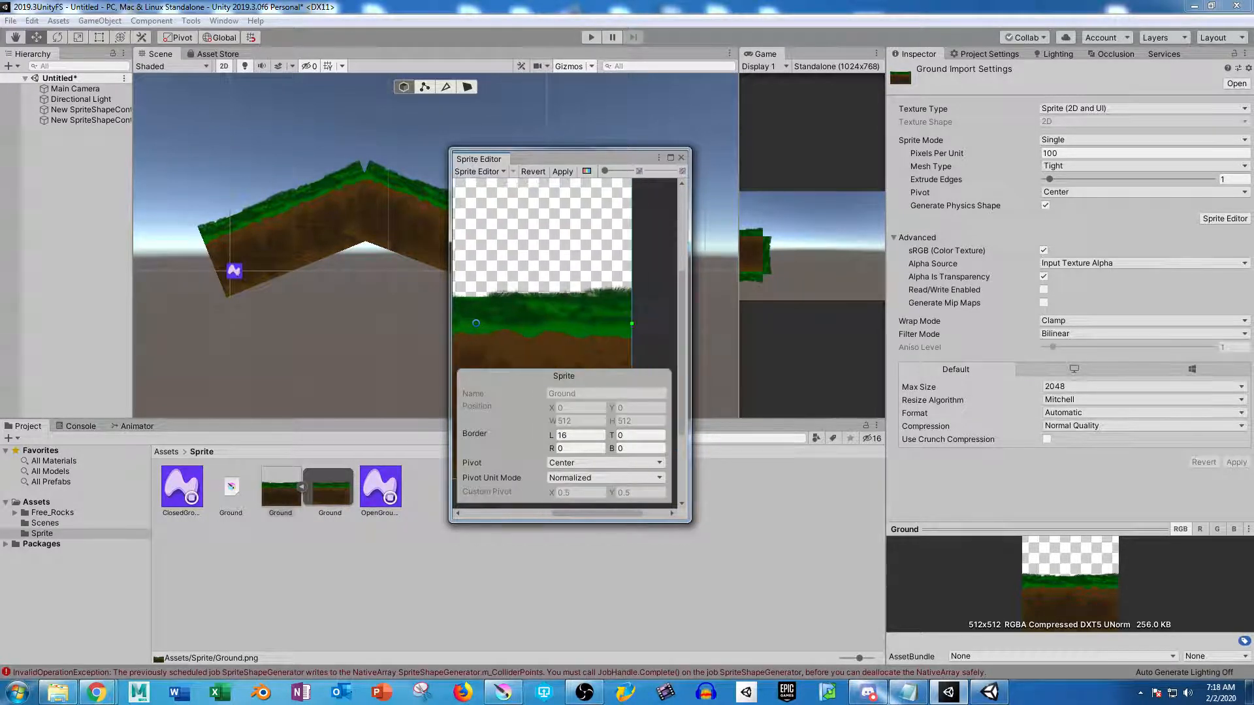
middle_drag(476, 323, 441, 308)
drag(596, 309, 576, 309)
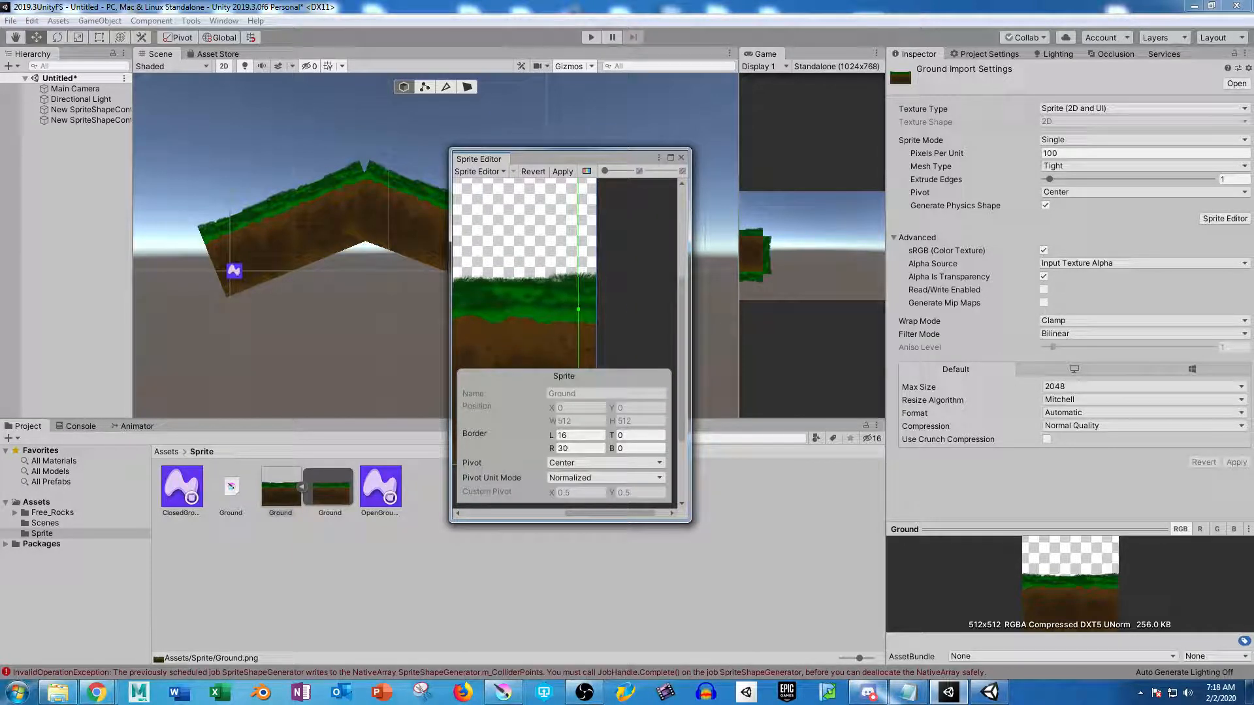
middle_drag(496, 314, 658, 299)
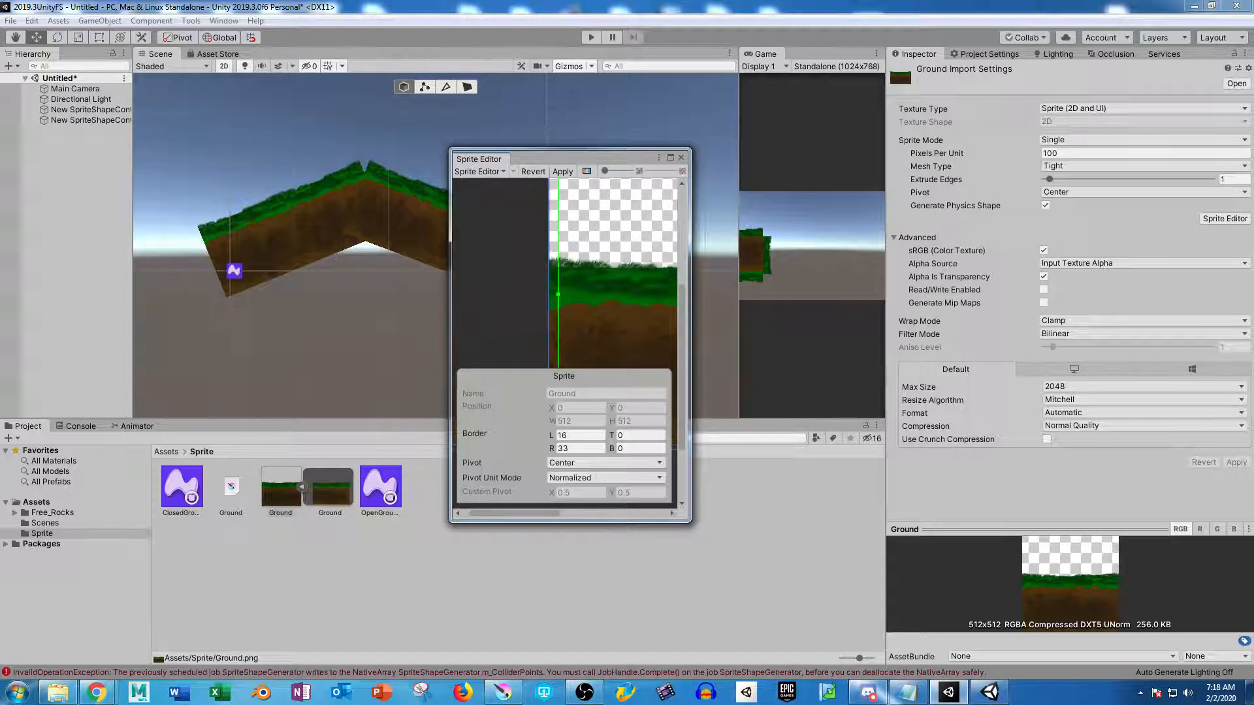
drag(558, 309, 568, 309)
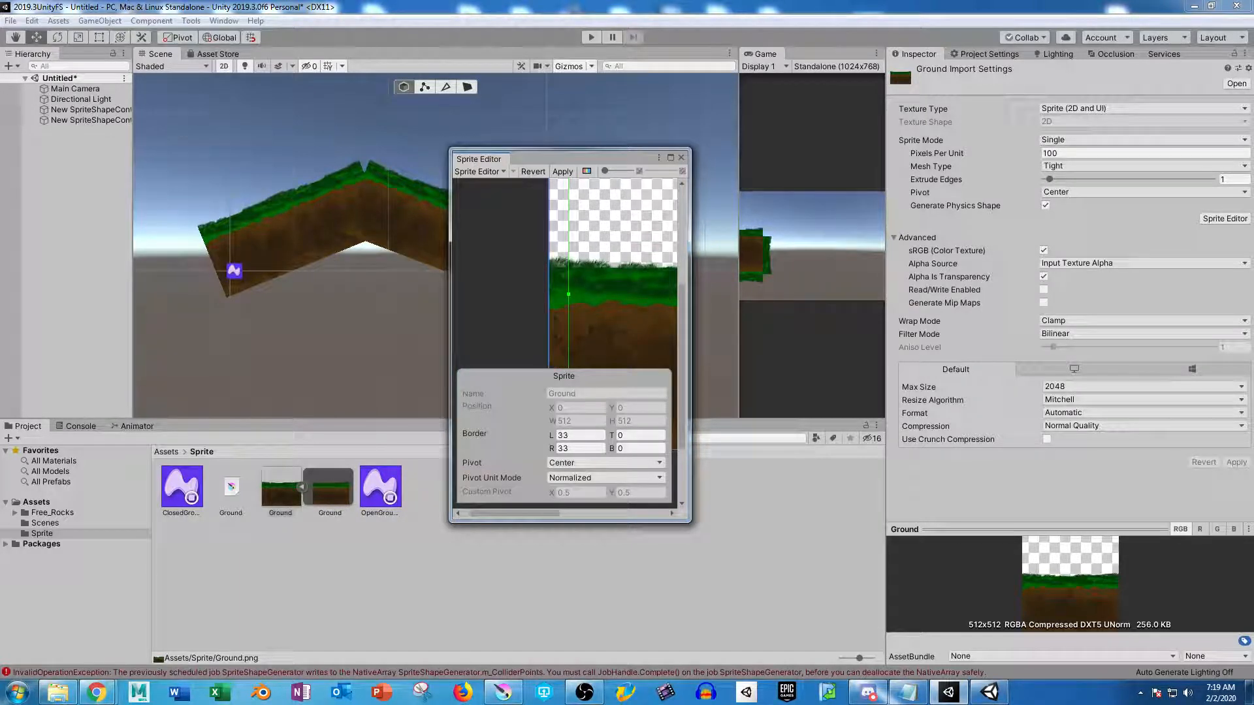
click(563, 171)
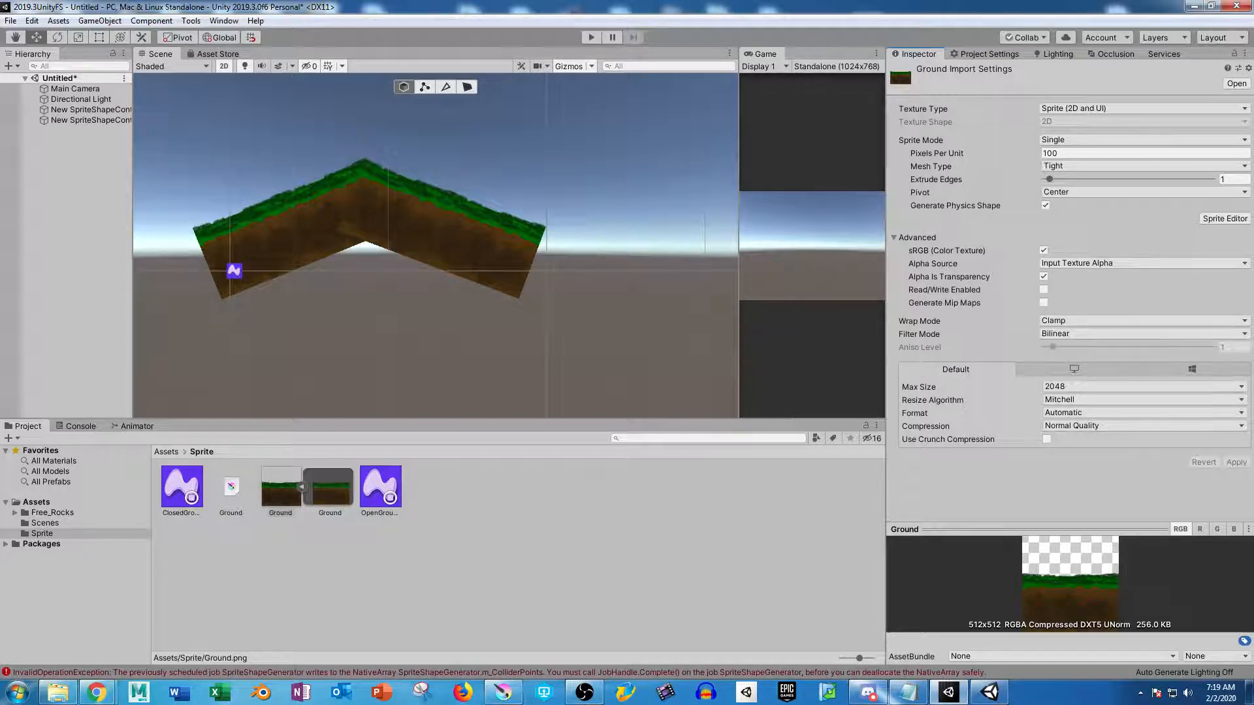
Edit the ClosedGround shape's spline and set the peak point's tangent mode to Continuous
click(90, 109)
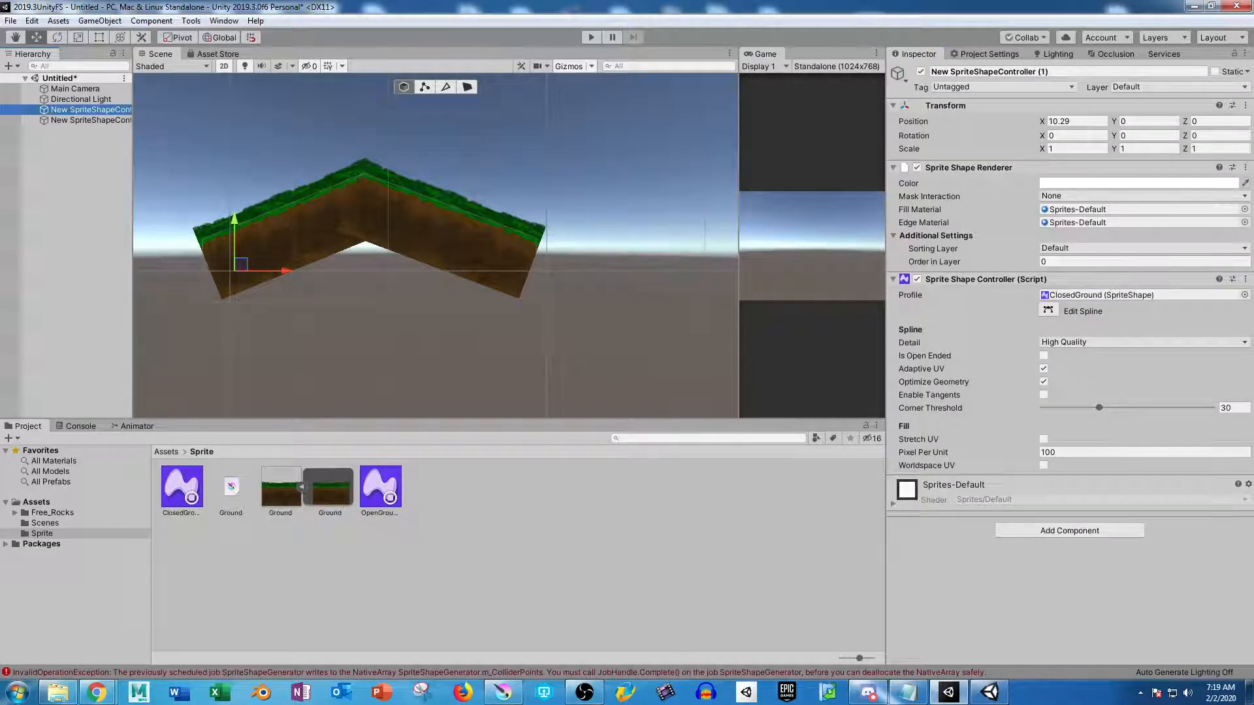
click(1048, 310)
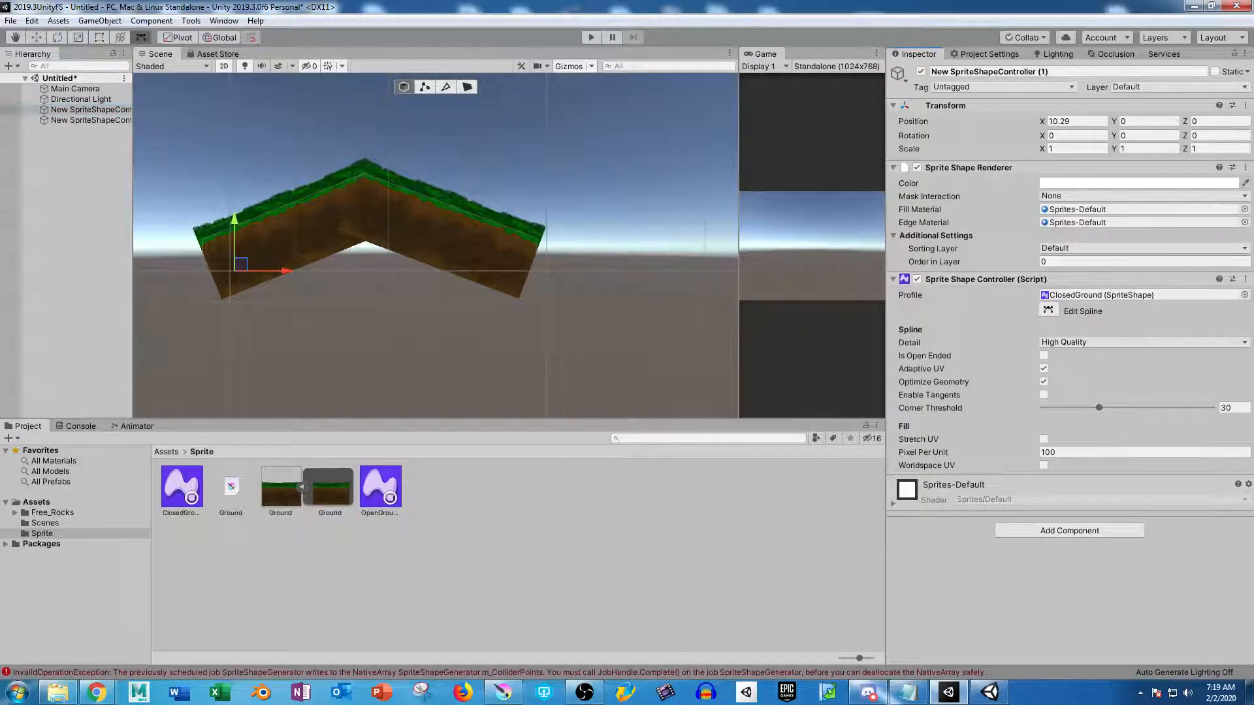
click(364, 175)
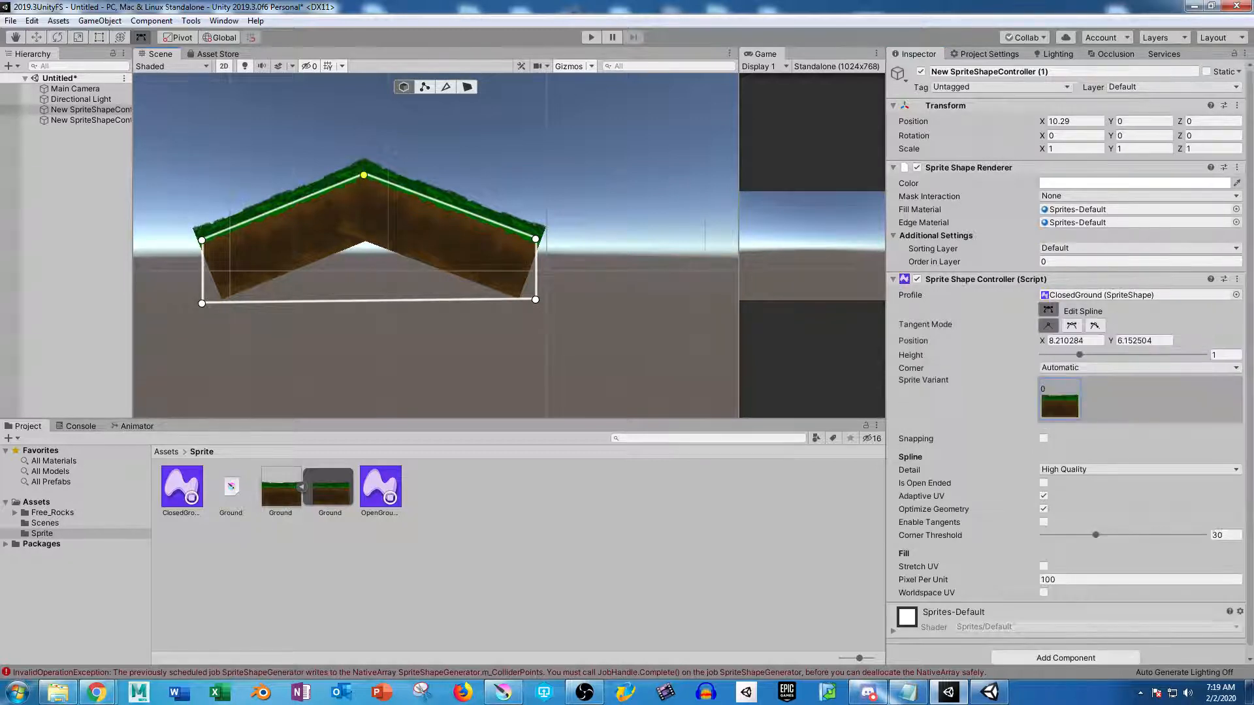
click(1071, 325)
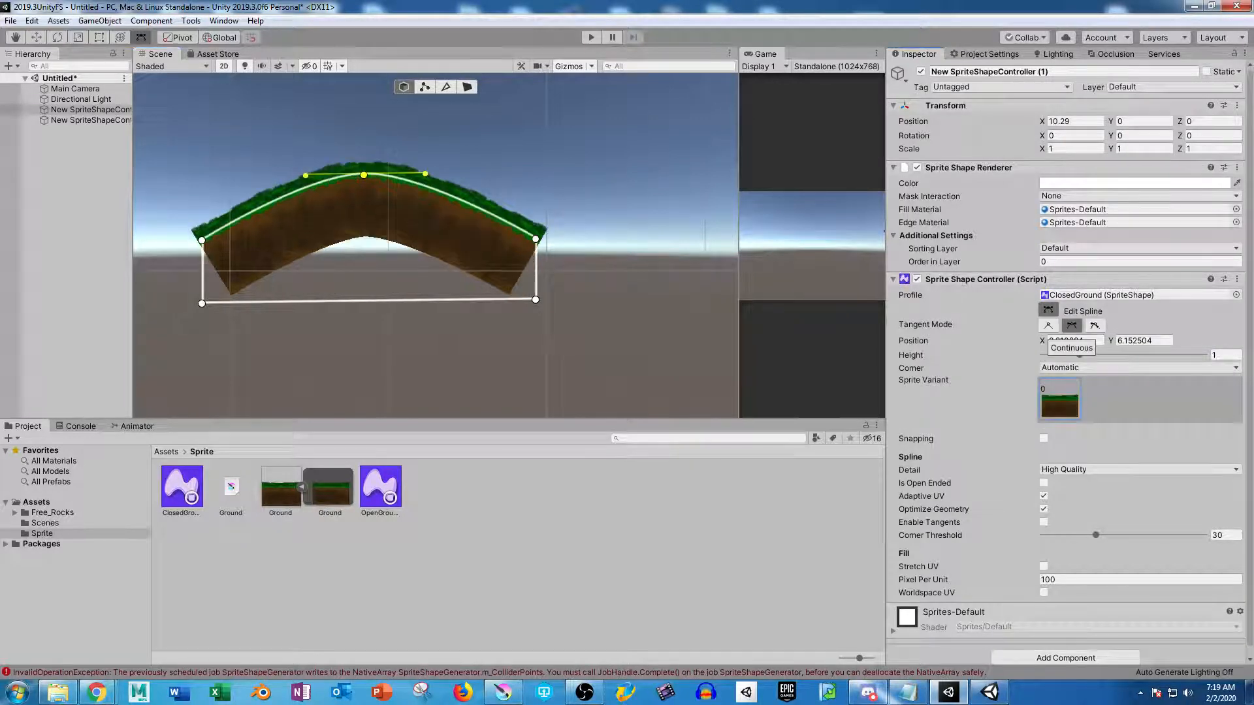
Shift the curved peak point and stretch the spline's upper-right point to about X 29.35, Y 6.39 and upper-left point to about X -11.52, Y 0.47
drag(363, 175, 443, 180)
drag(535, 239, 699, 171)
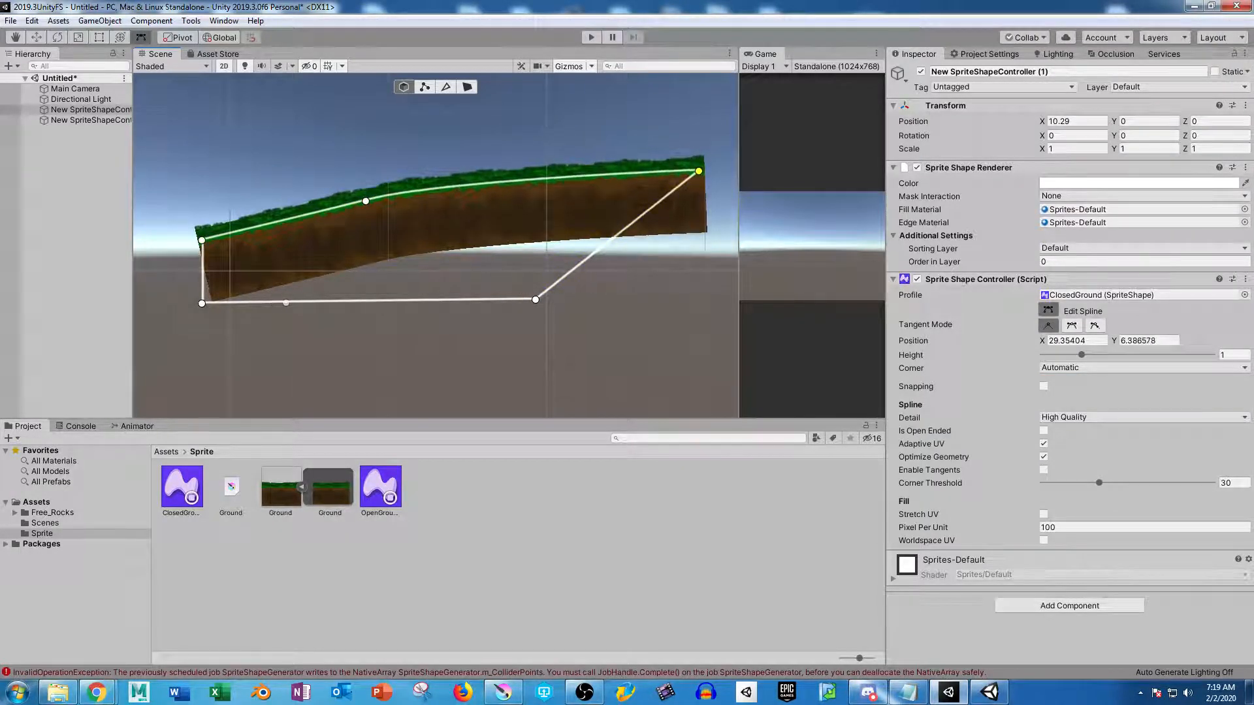
middle_drag(229, 246, 431, 256)
drag(405, 251, 254, 276)
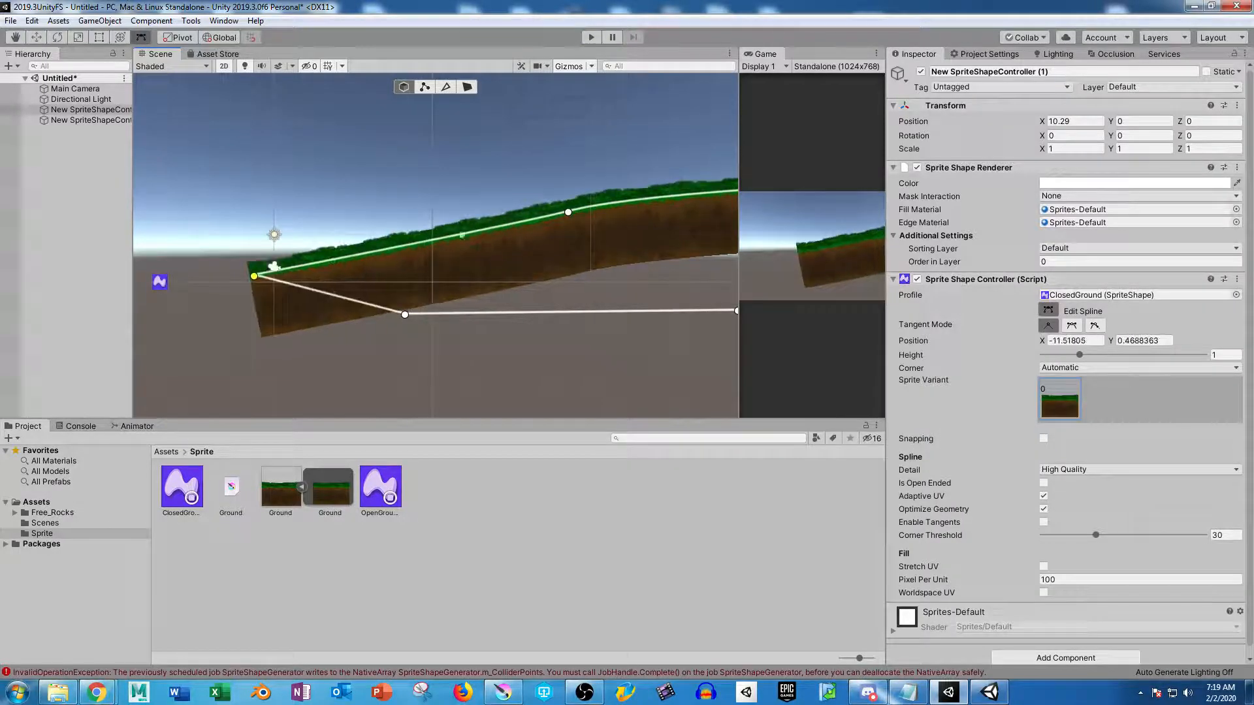
Add a spline point with continuous tangents on the top edge's left slope at about X 0.31, Y 1.56
drag(431, 251, 442, 258)
middle_drag(608, 312, 489, 315)
scroll(392, 317, down, 9)
scroll(490, 316, up, 3)
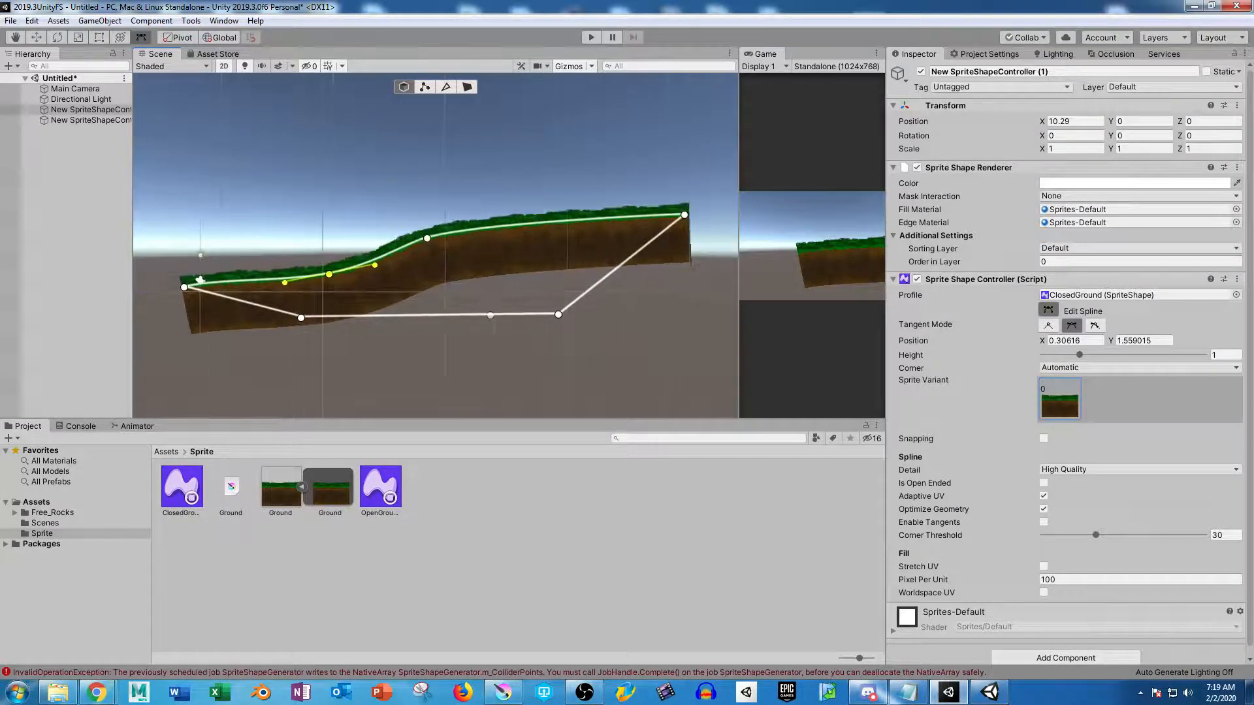
scroll(282, 274, up, 5)
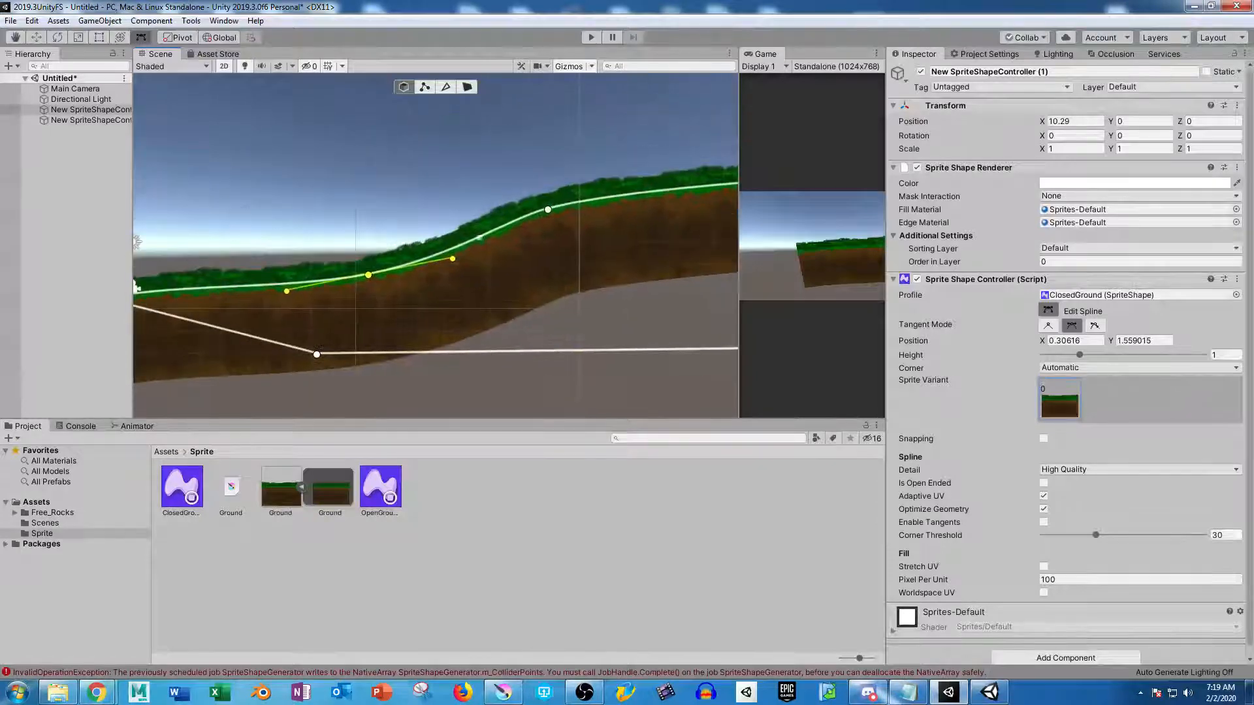
middle_drag(282, 274, 453, 248)
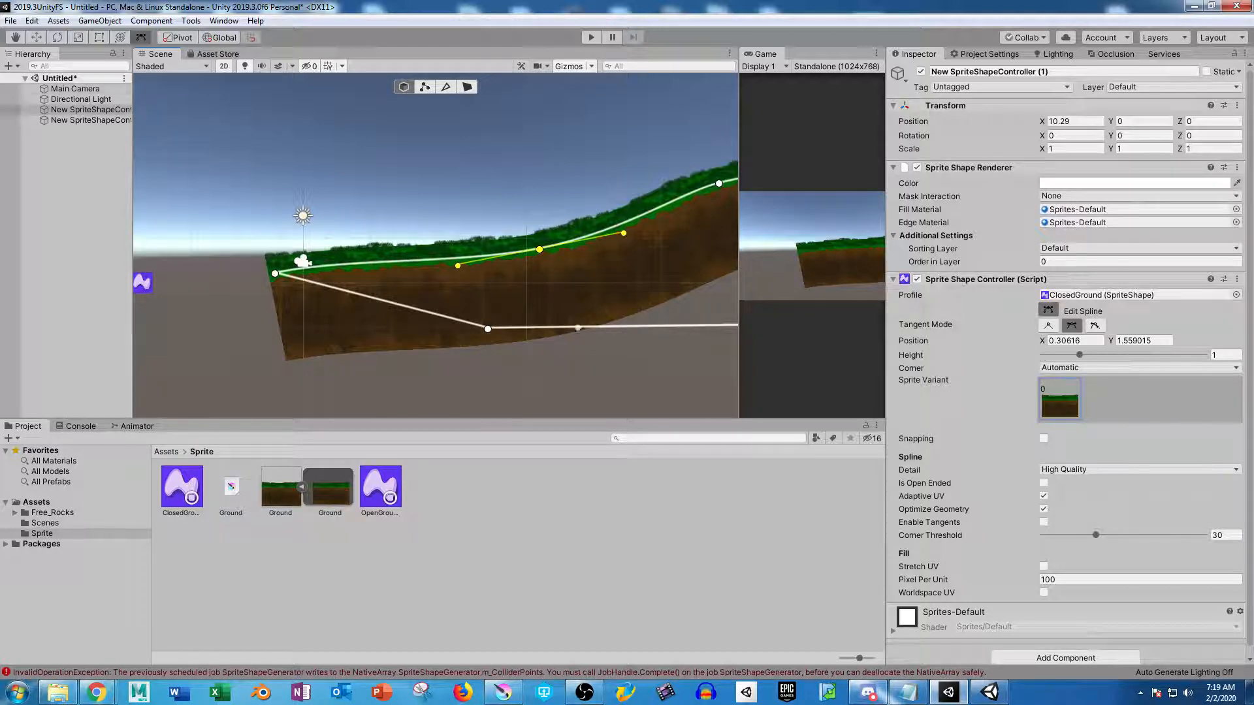
middle_drag(426, 262, 250, 291)
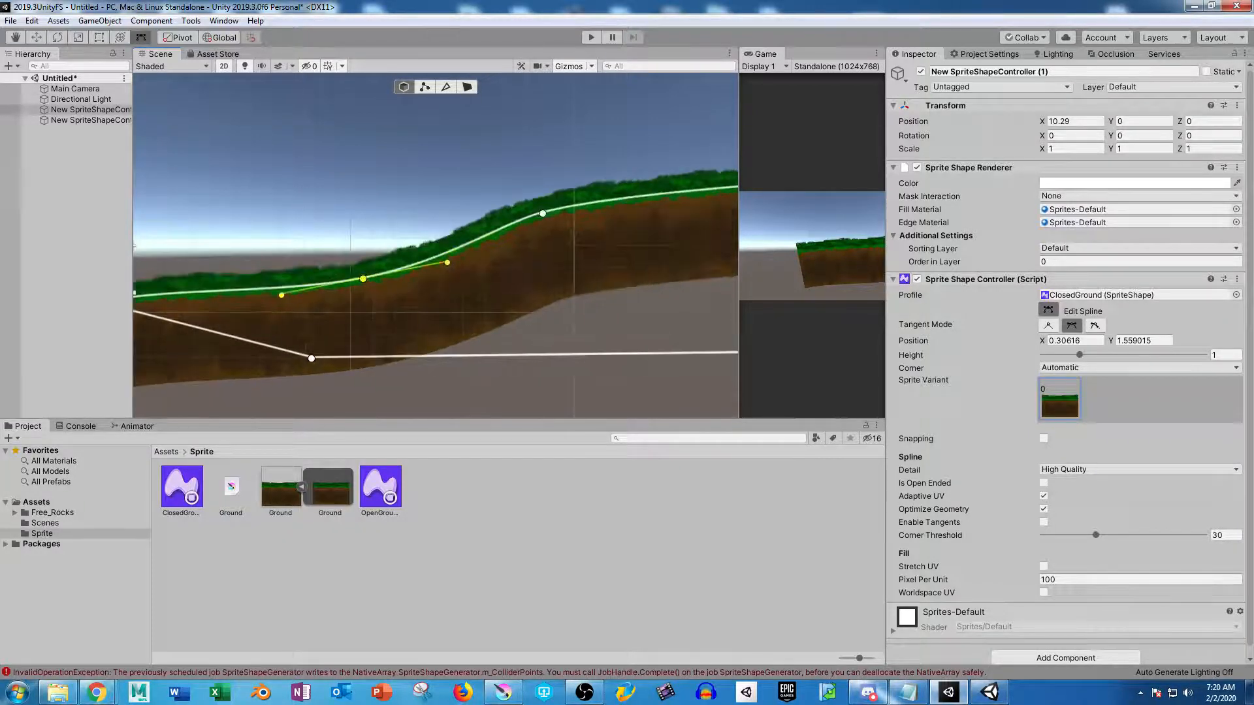
Finish editing the spline, add an Edge Collider 2D to the ClosedGround shape, and examine the collider outline along the terrain
key(w)
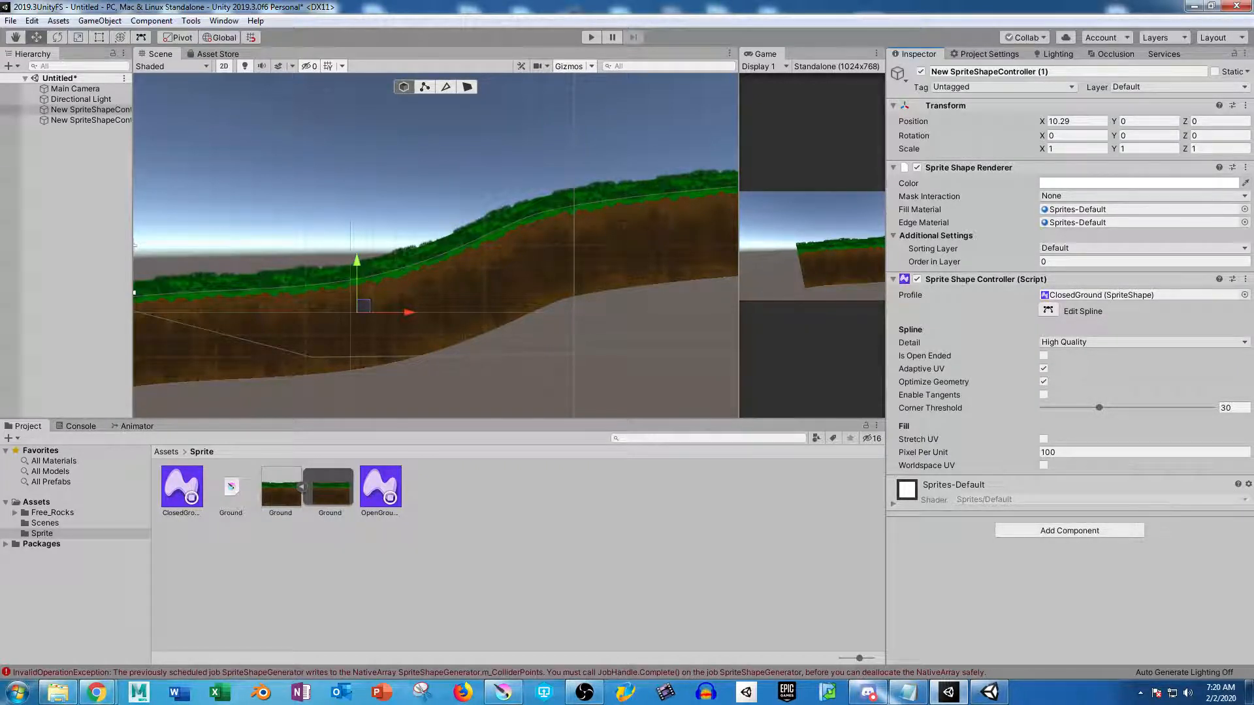
click(1069, 530)
text(ed)
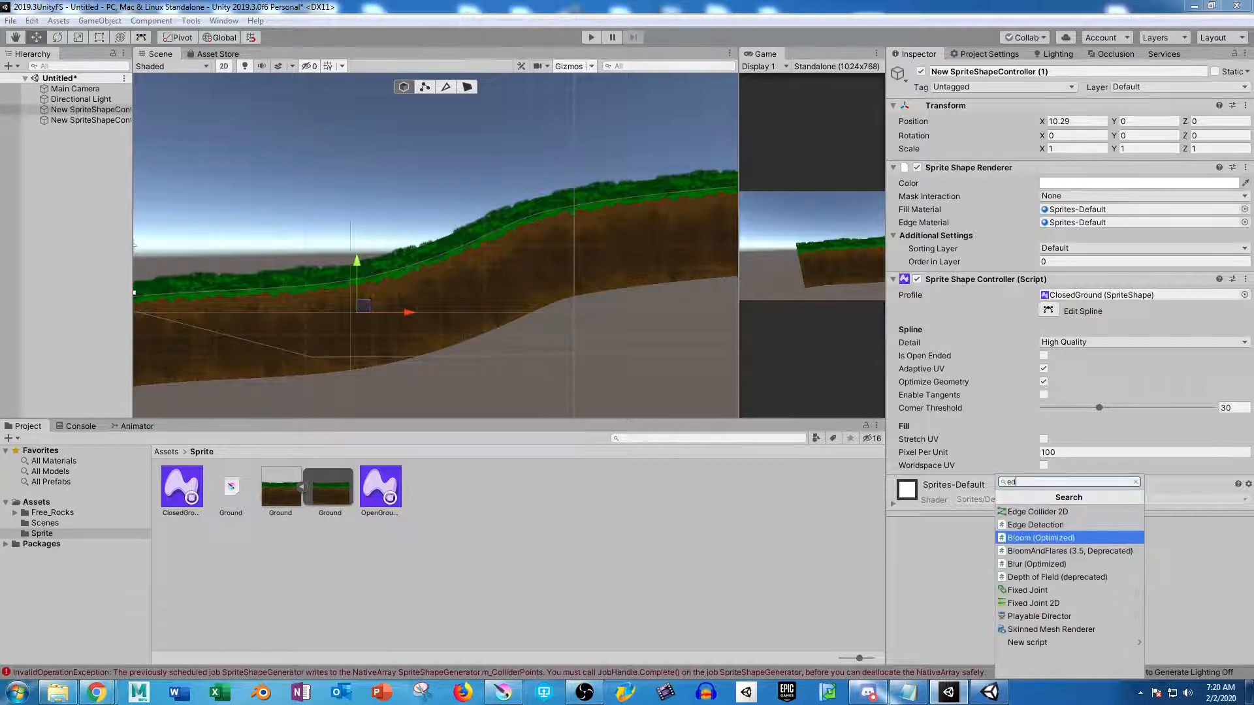
key(Return)
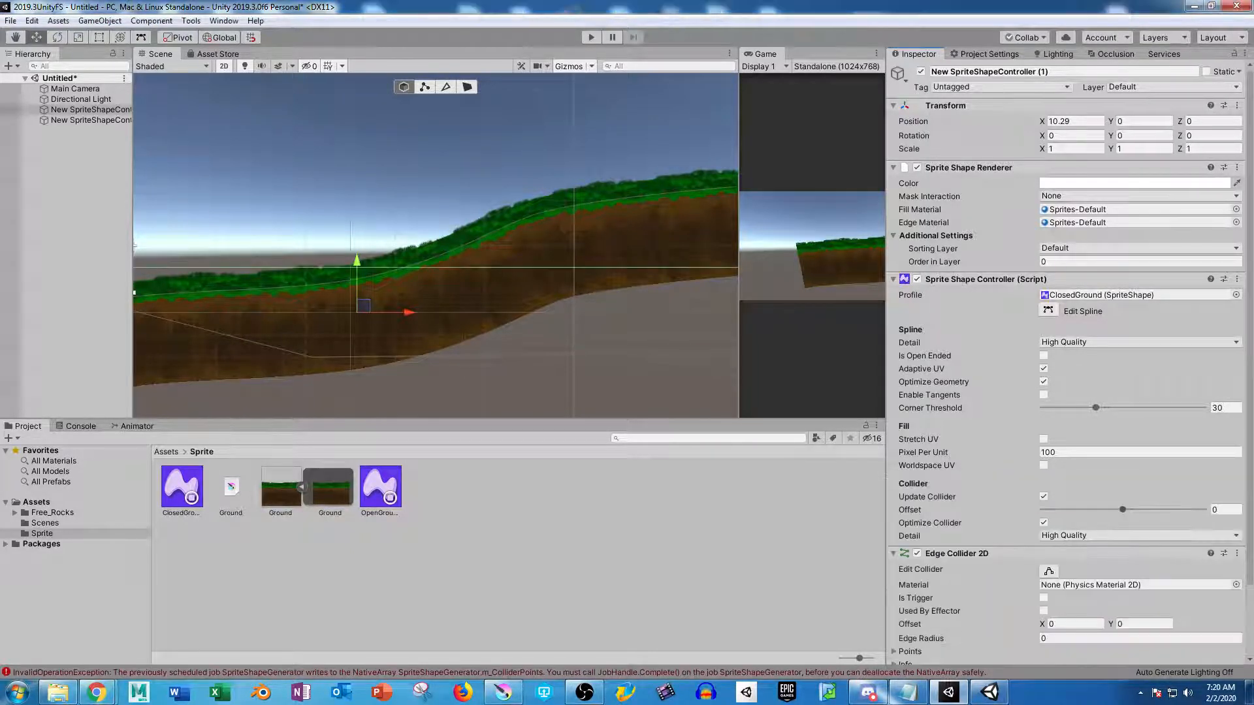
middle_drag(357, 313, 223, 307)
scroll(436, 246, down, 1)
middle_drag(655, 284, 449, 322)
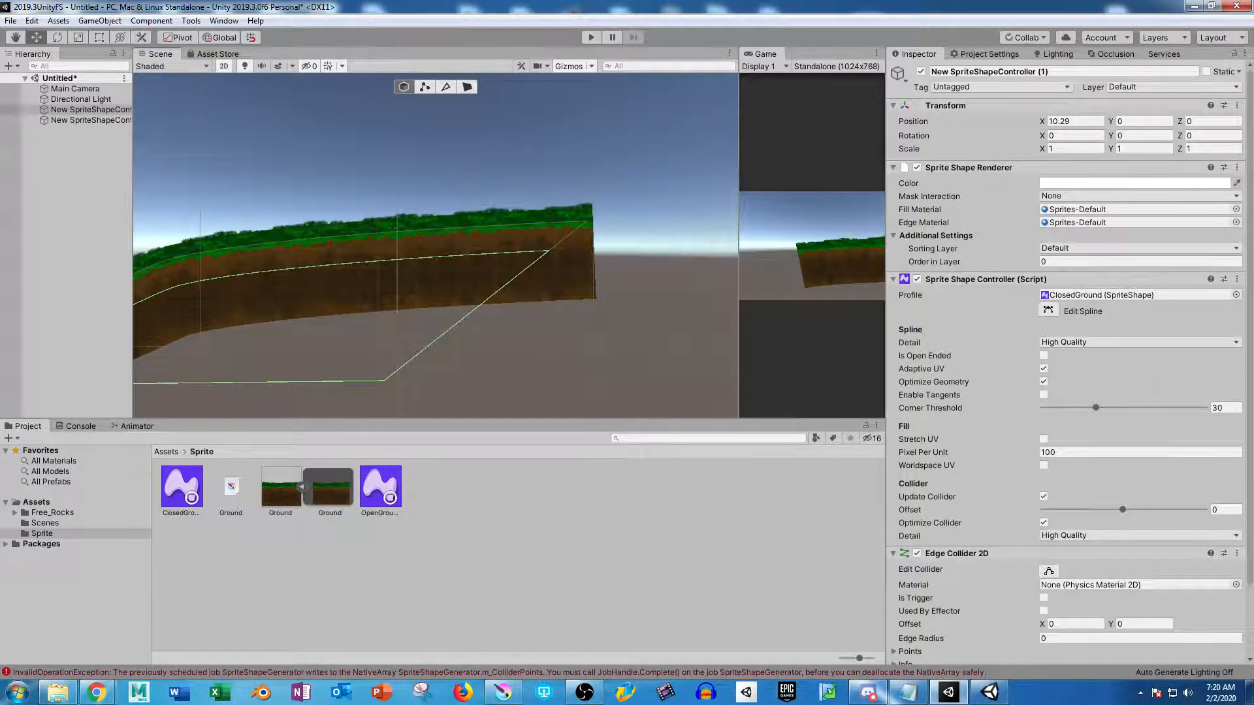
Edit the ClosedGround shape's edge collider and pull its points near the right end up onto the grass surface
click(1049, 570)
drag(549, 250, 464, 224)
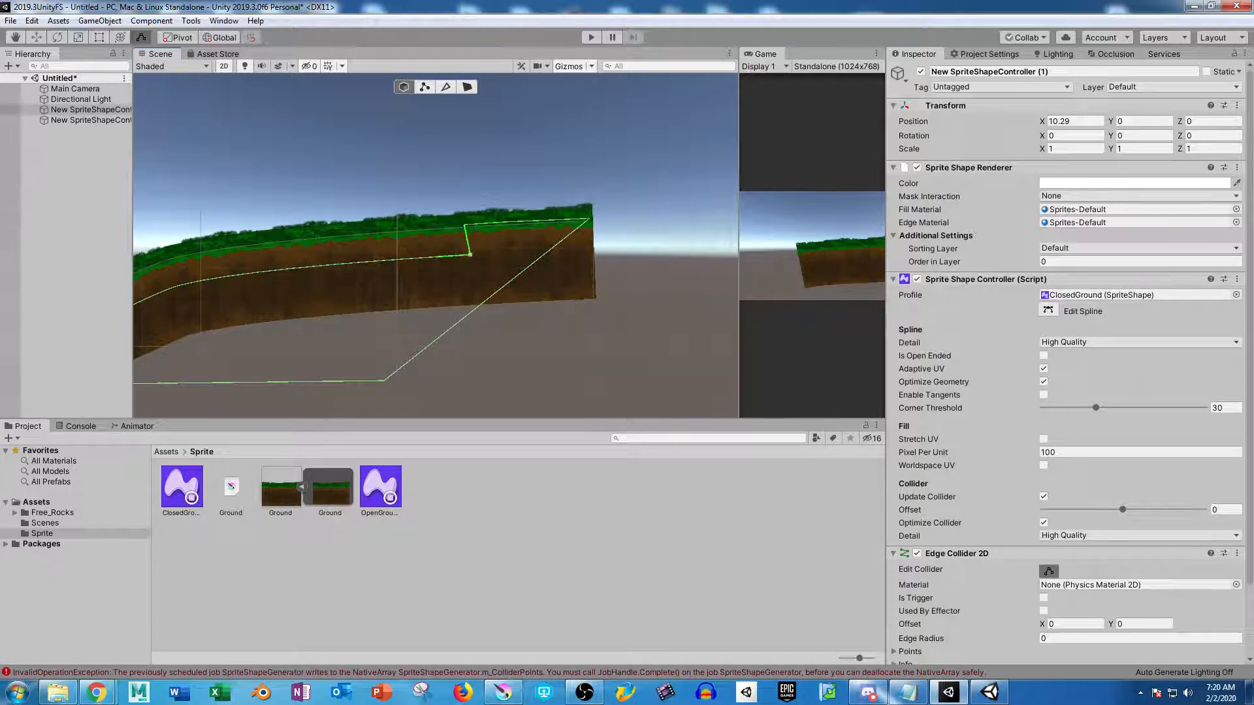
middle_drag(428, 254, 534, 250)
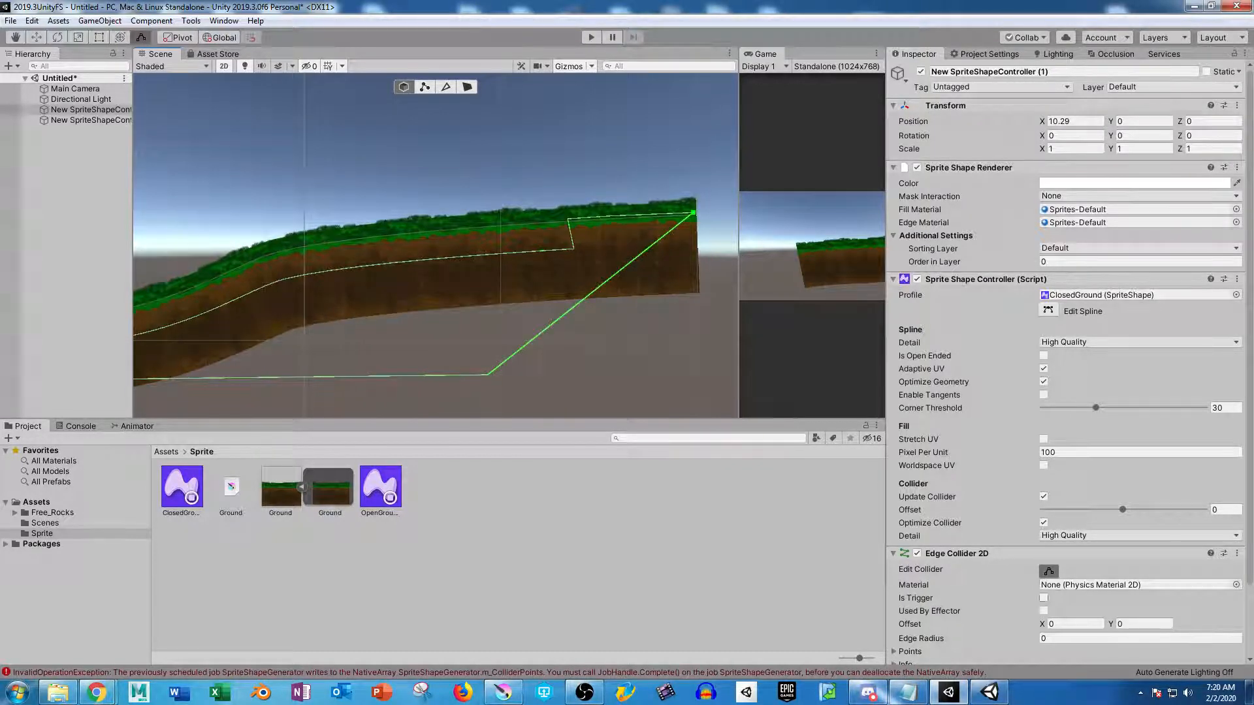
scroll(1078, 553, down, 2)
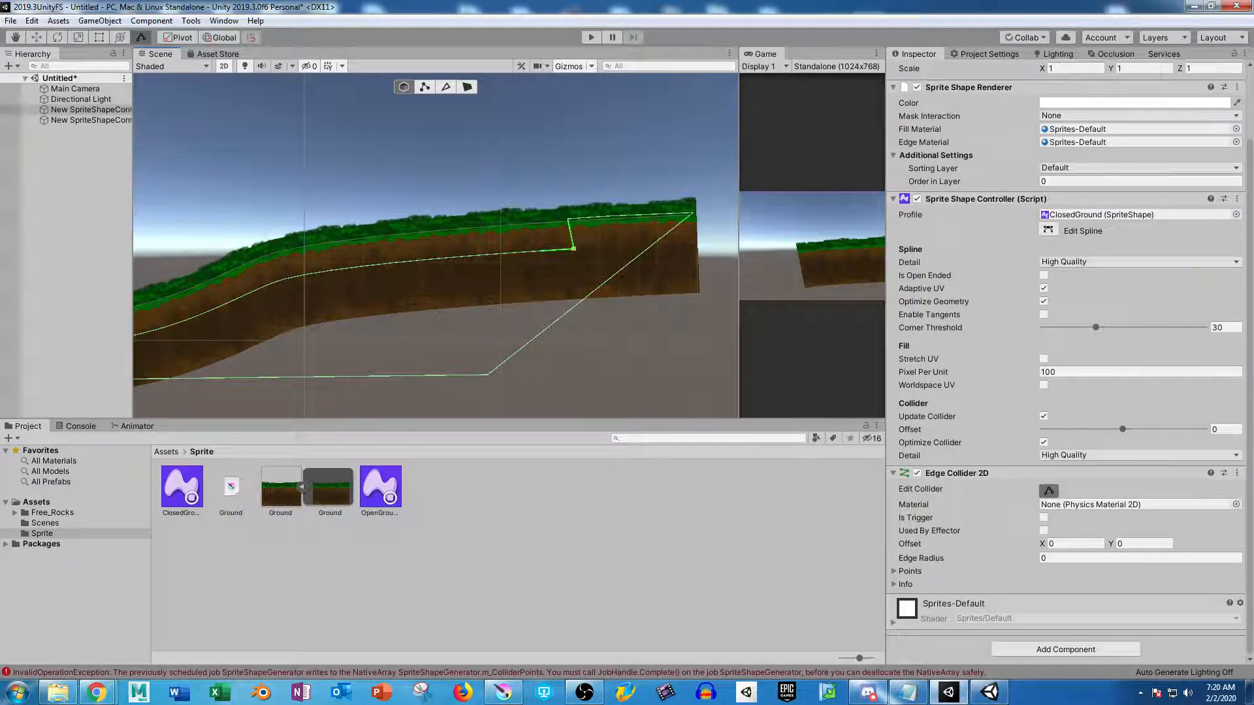
drag(568, 219, 453, 232)
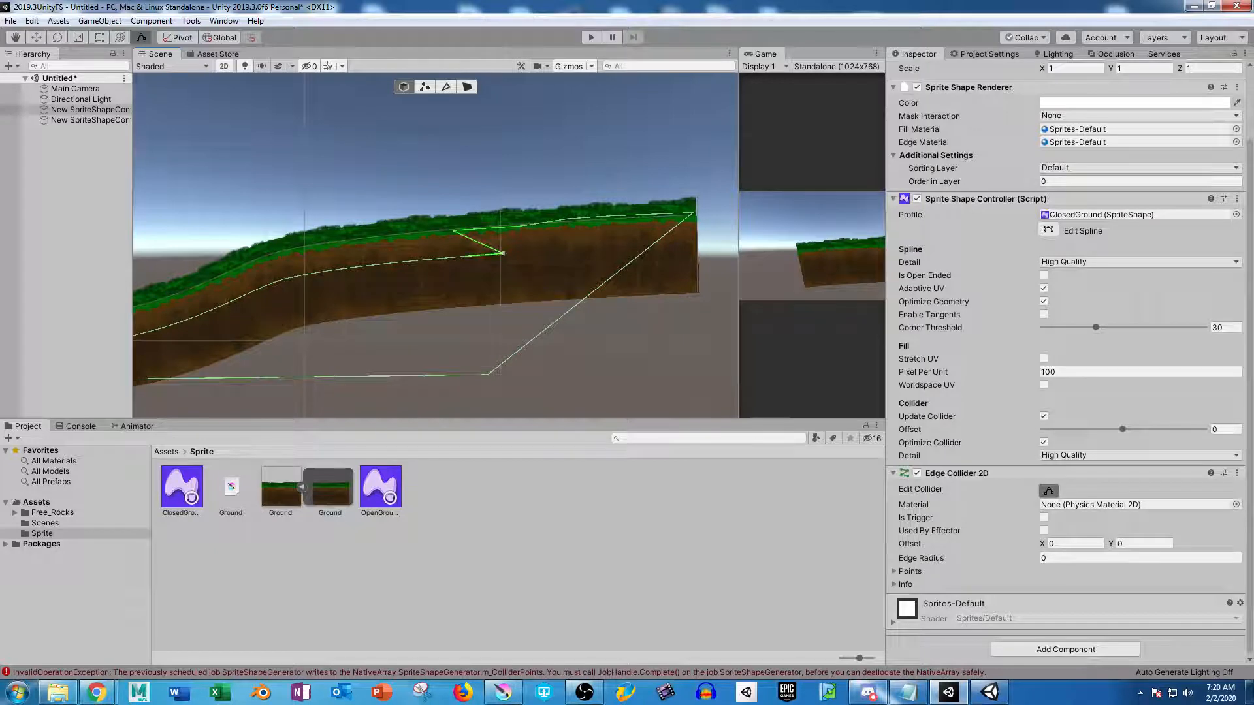
middle_drag(298, 277, 426, 250)
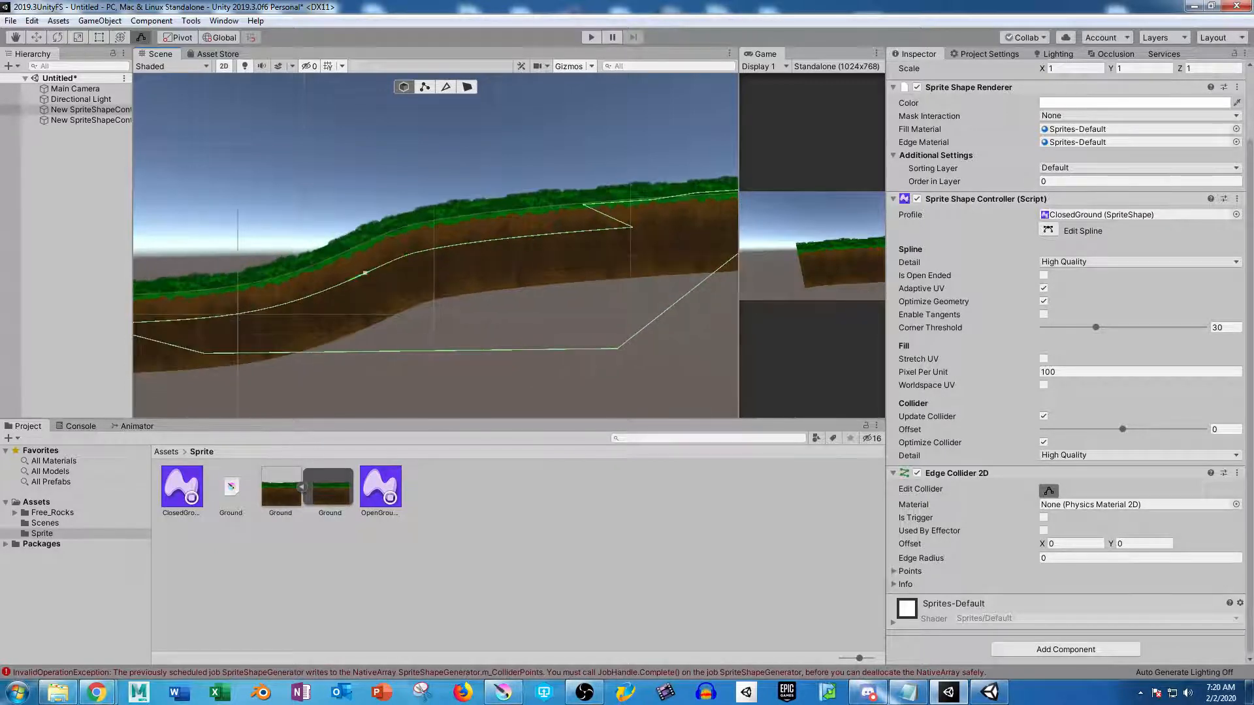
middle_drag(196, 319, 275, 317)
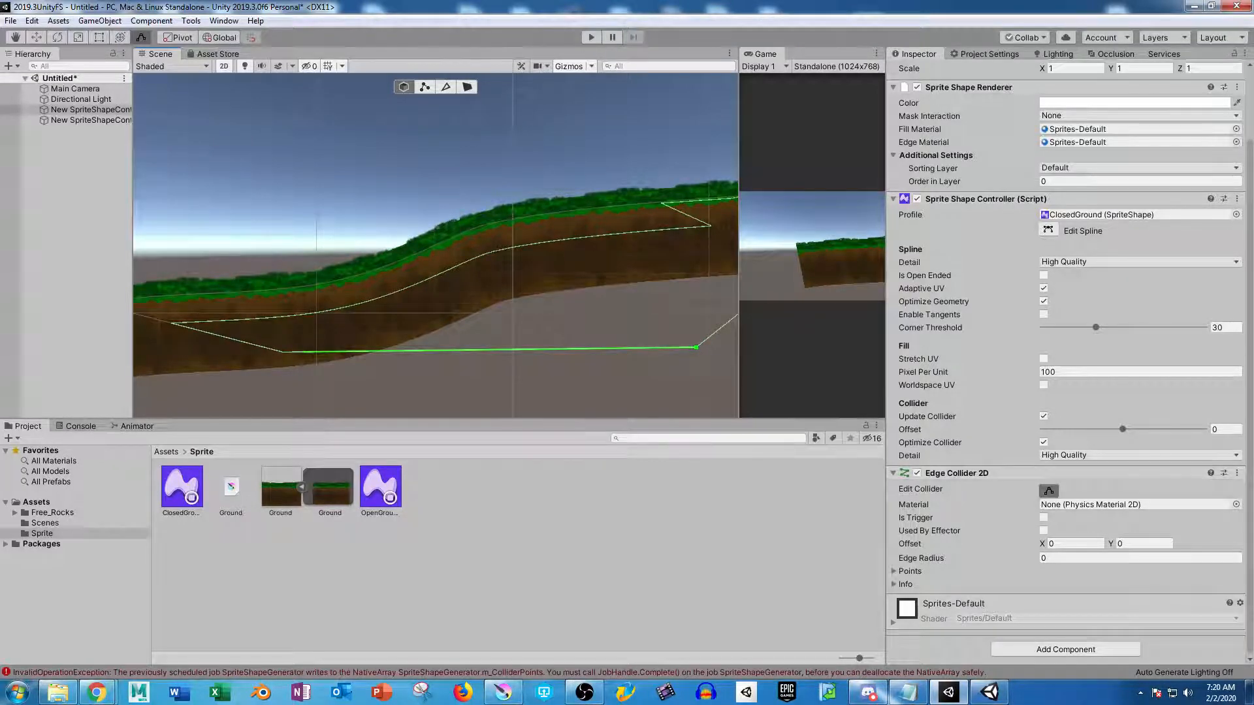
Expand the edge collider's point list and try to reduce its size to 10
click(910, 571)
scroll(1065, 561, down, 3)
scroll(1064, 562, up, 3)
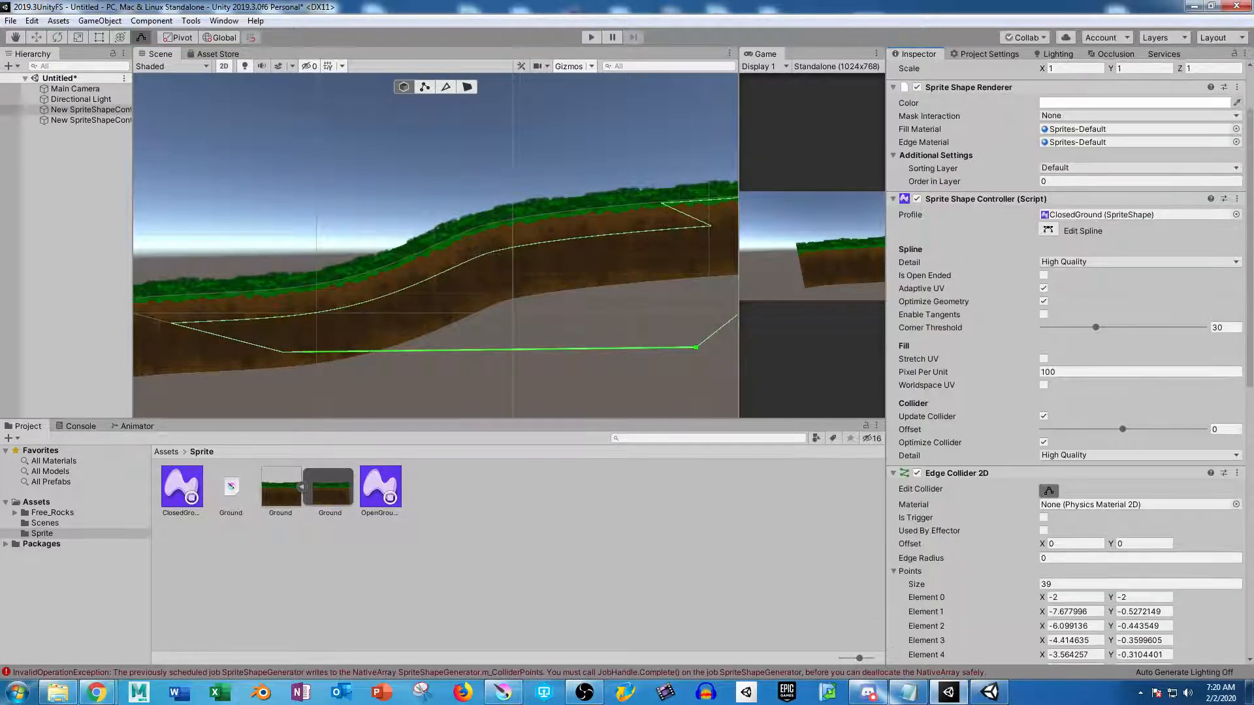
click(1110, 584)
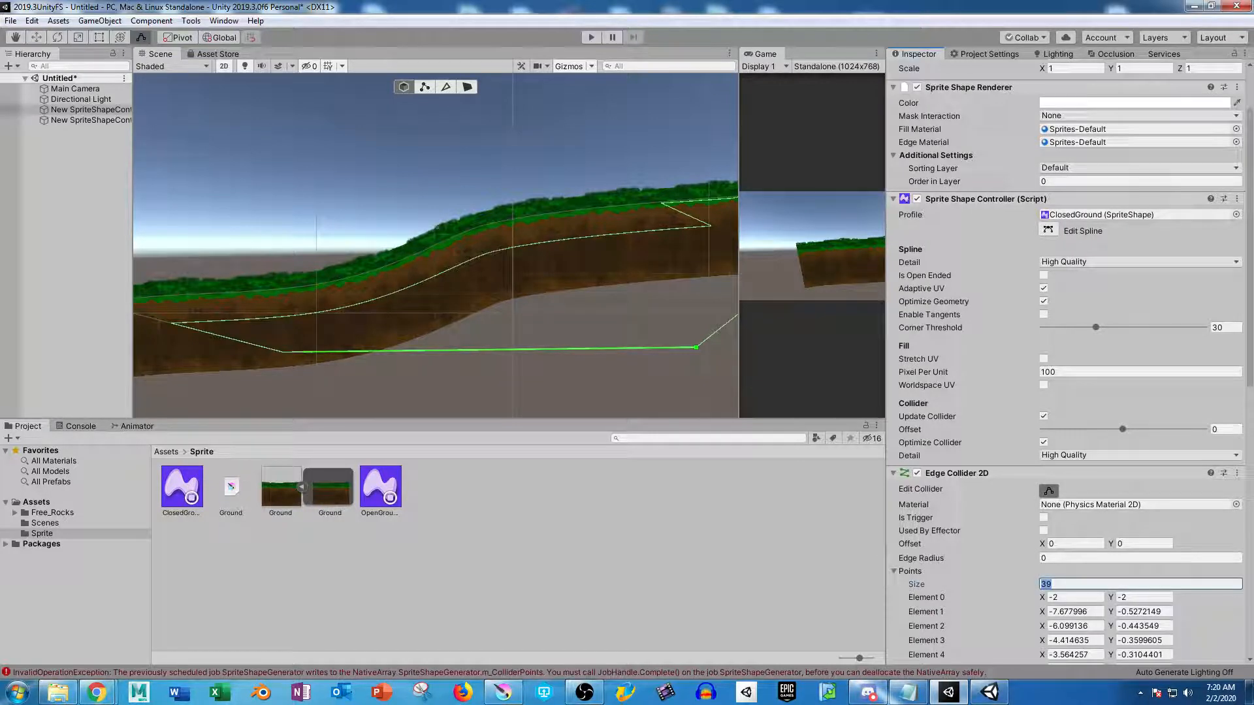
text(10)
key(Return)
Pull the collider points at the terrain's left end up onto the grass and try to reduce the point list's size to 5
middle_drag(405, 291, 577, 317)
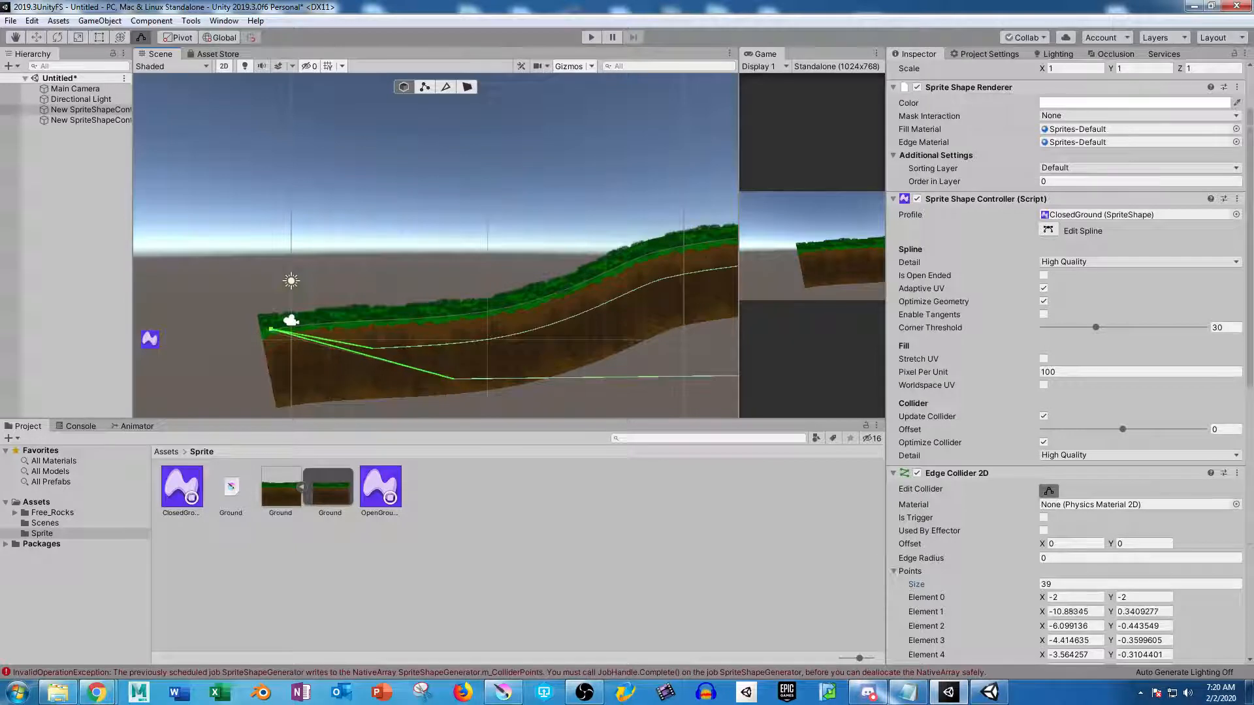
drag(385, 318, 457, 312)
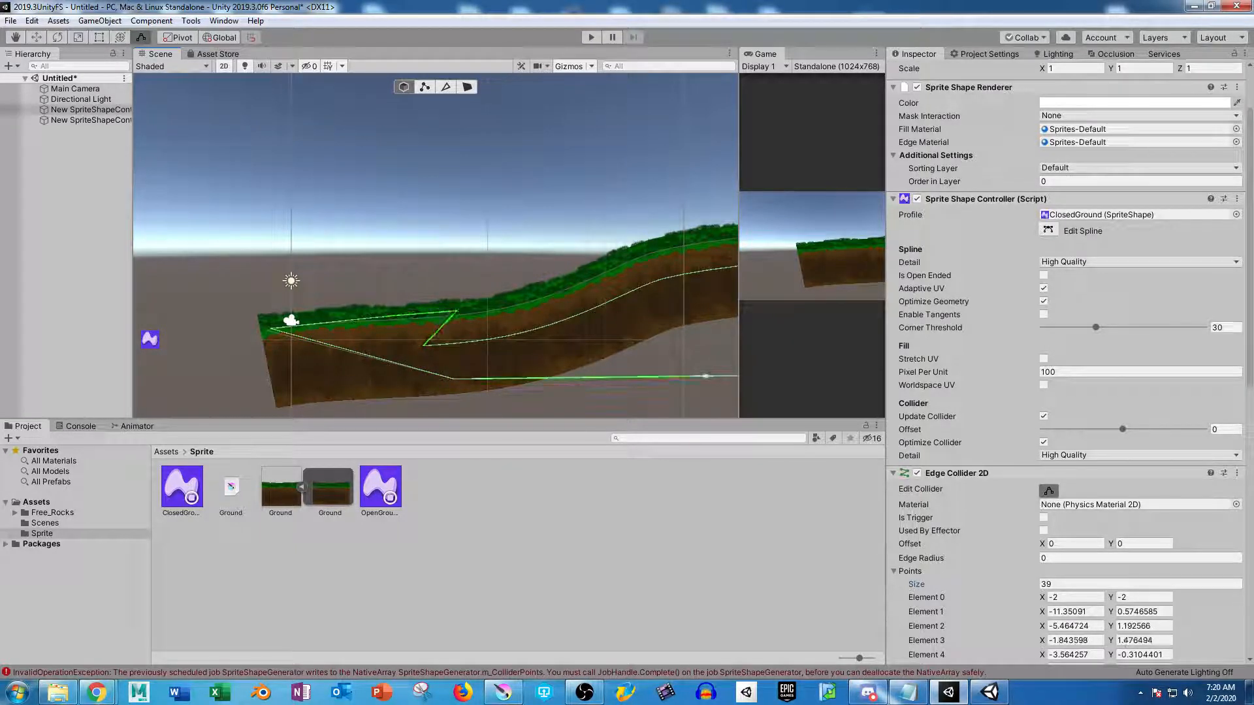
click(1125, 584)
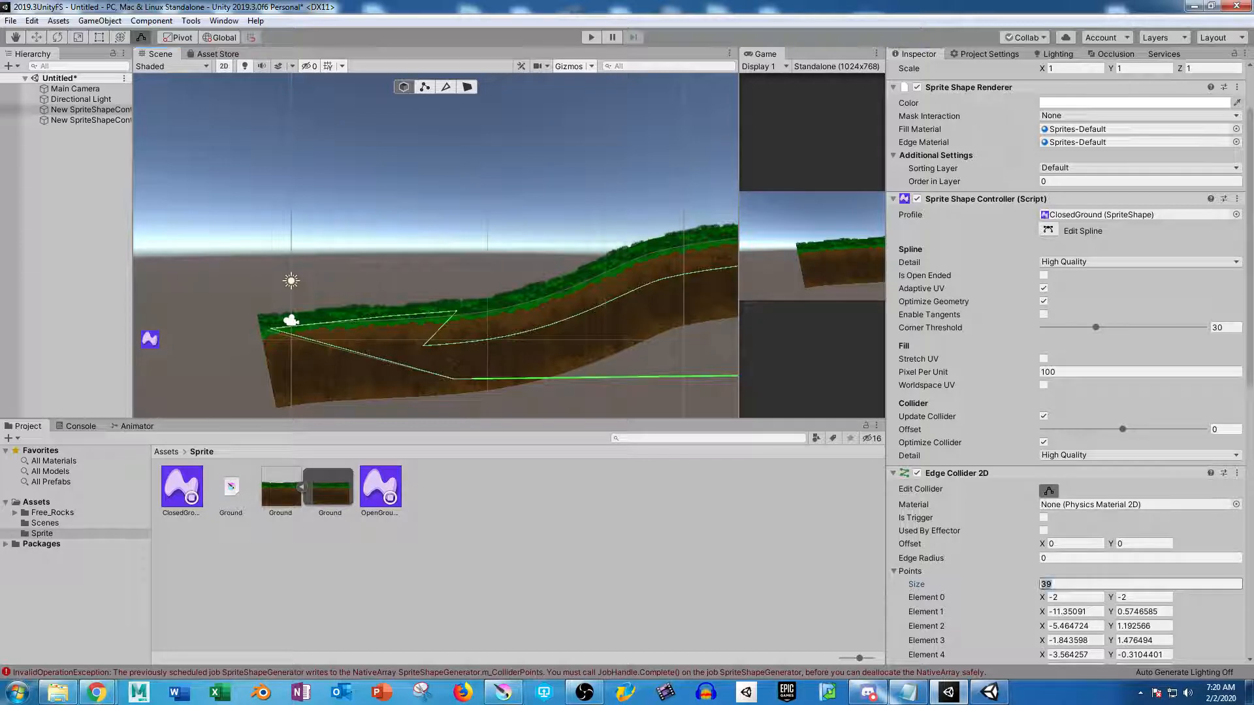
key(Return)
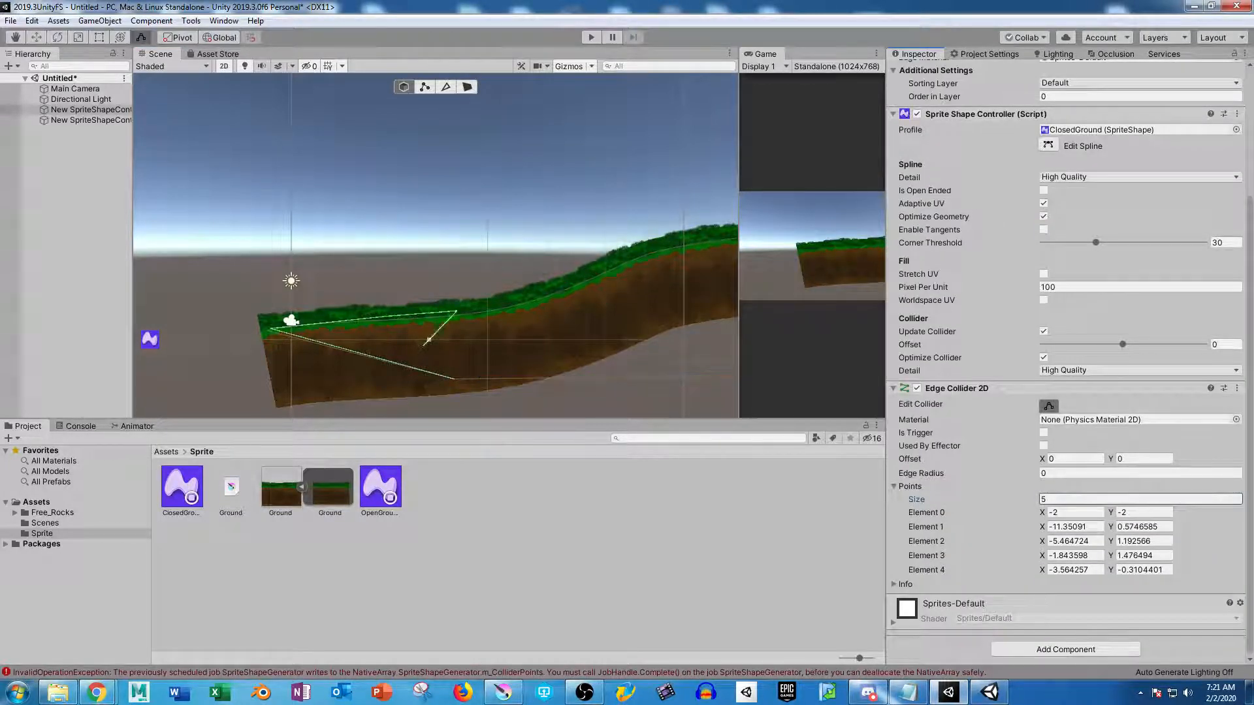
drag(423, 345, 604, 271)
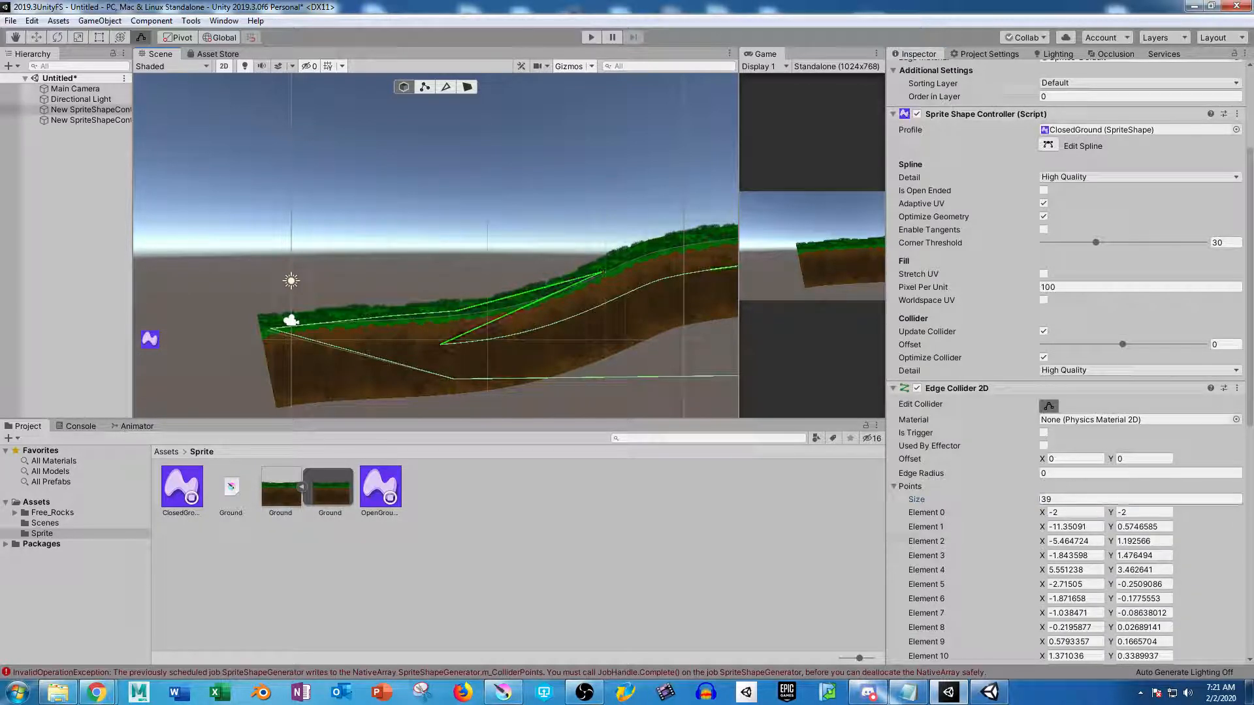
Try an edge radius of 1 on the edge collider and restore it to 0
click(1123, 473)
text(1)
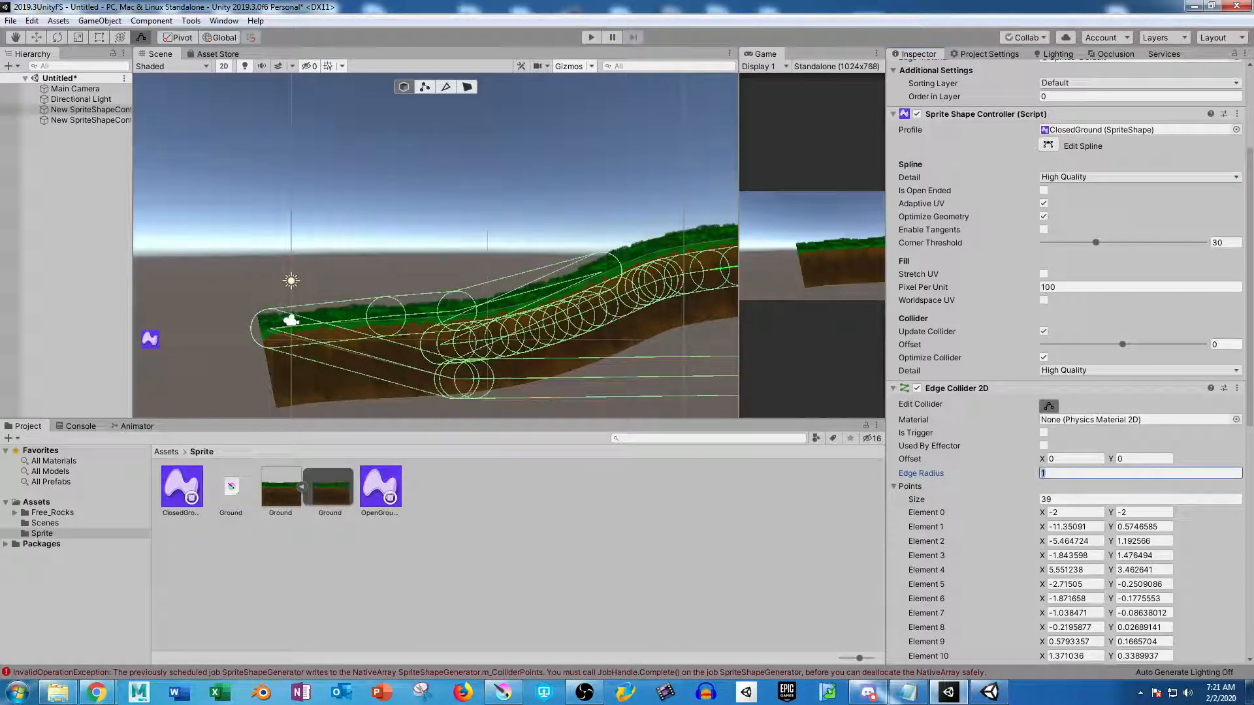
key(BackSpace)
text(0)
Review the collider's point coordinates and the spline's detail options, keeping High Quality
scroll(1084, 535, down, 10)
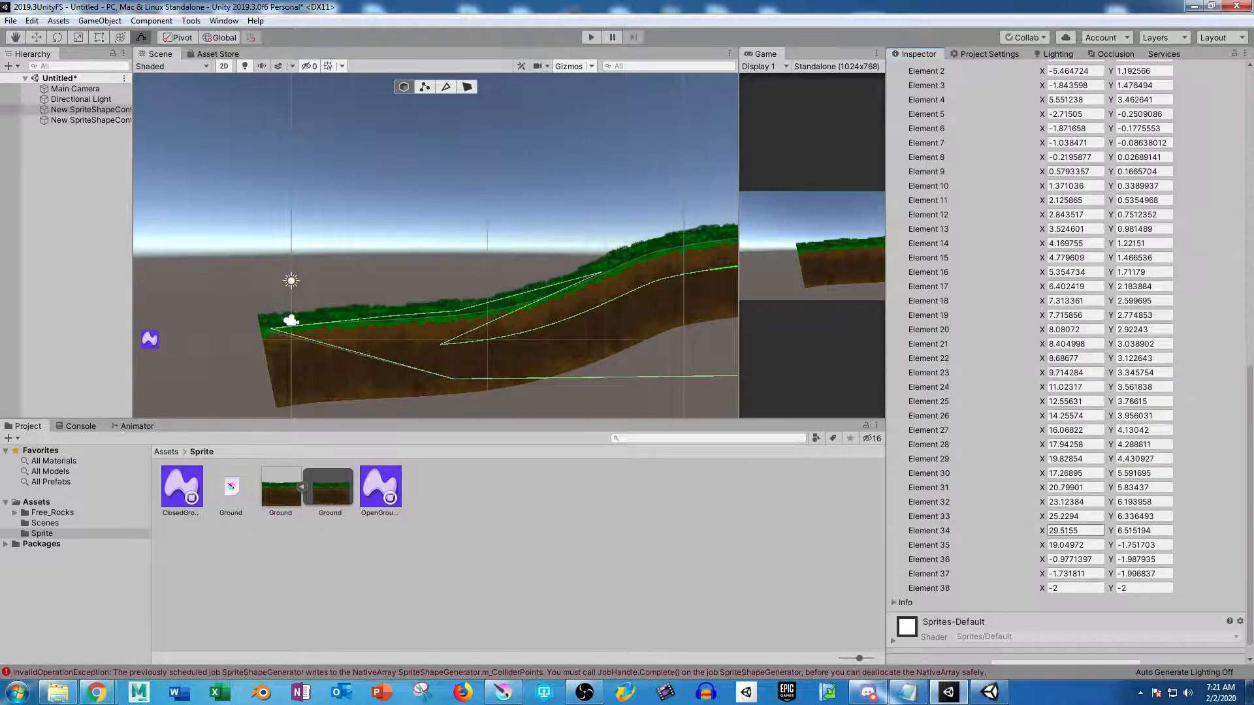
scroll(1064, 359, up, 10)
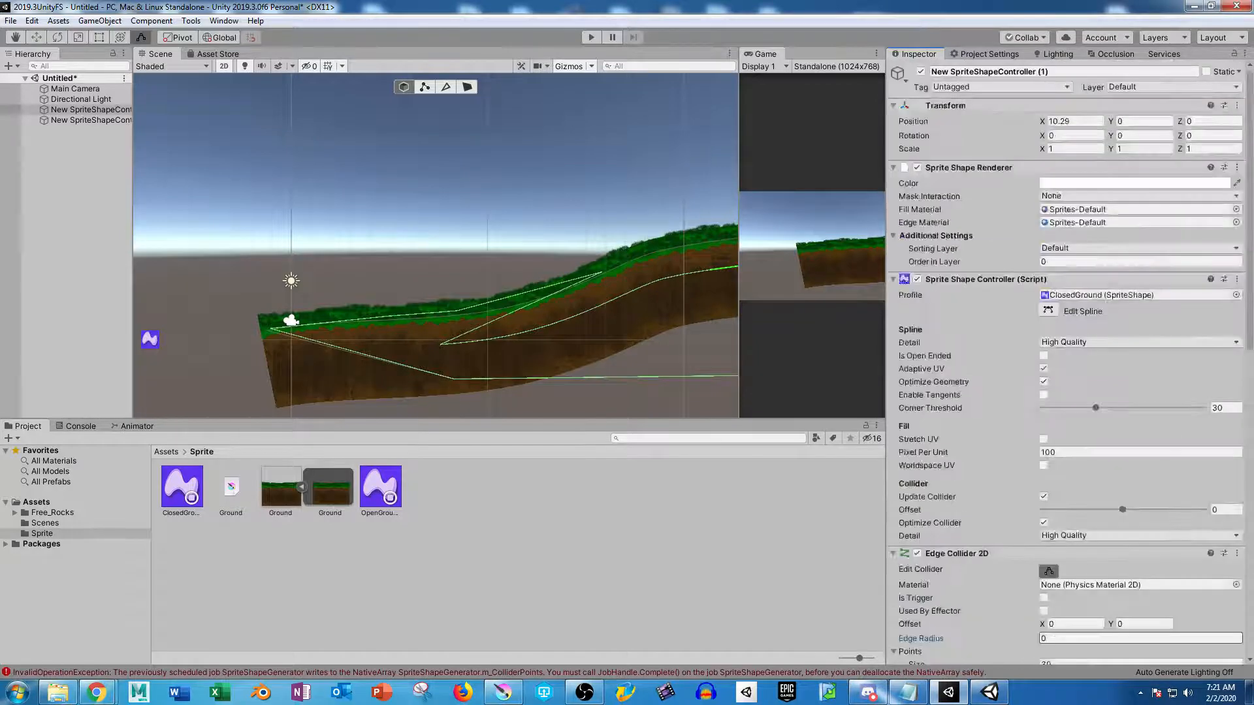
click(1110, 342)
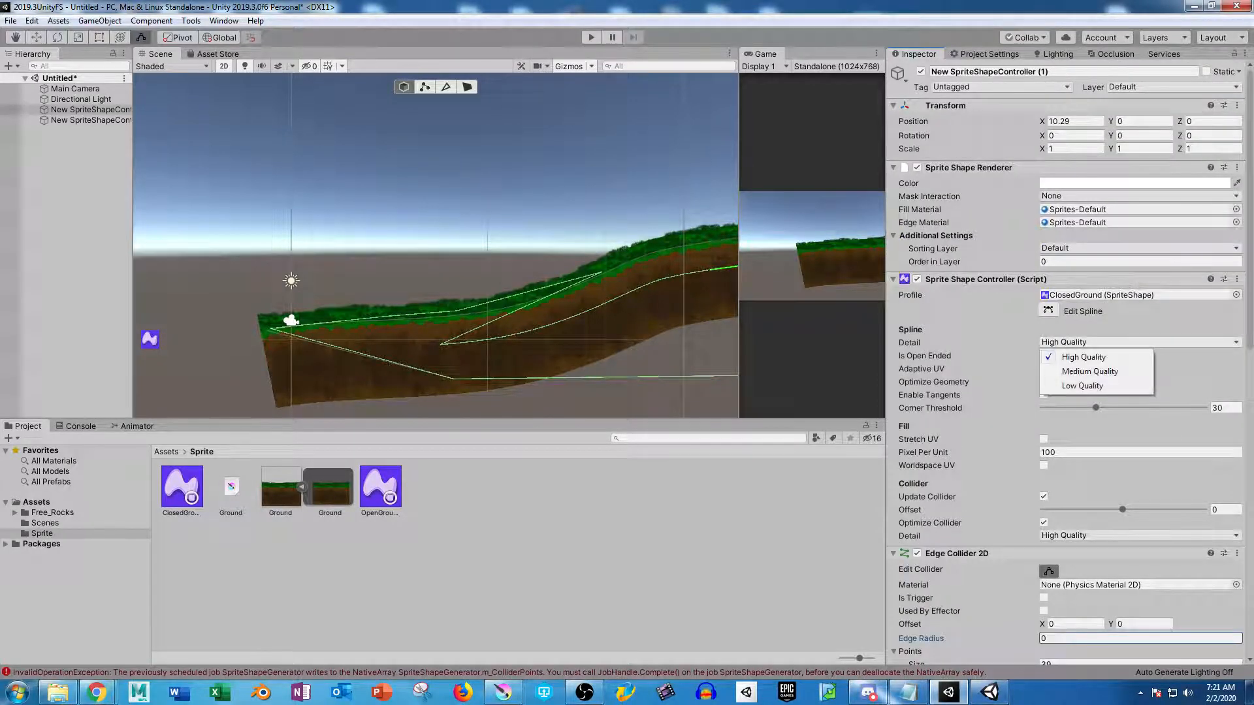
click(1083, 357)
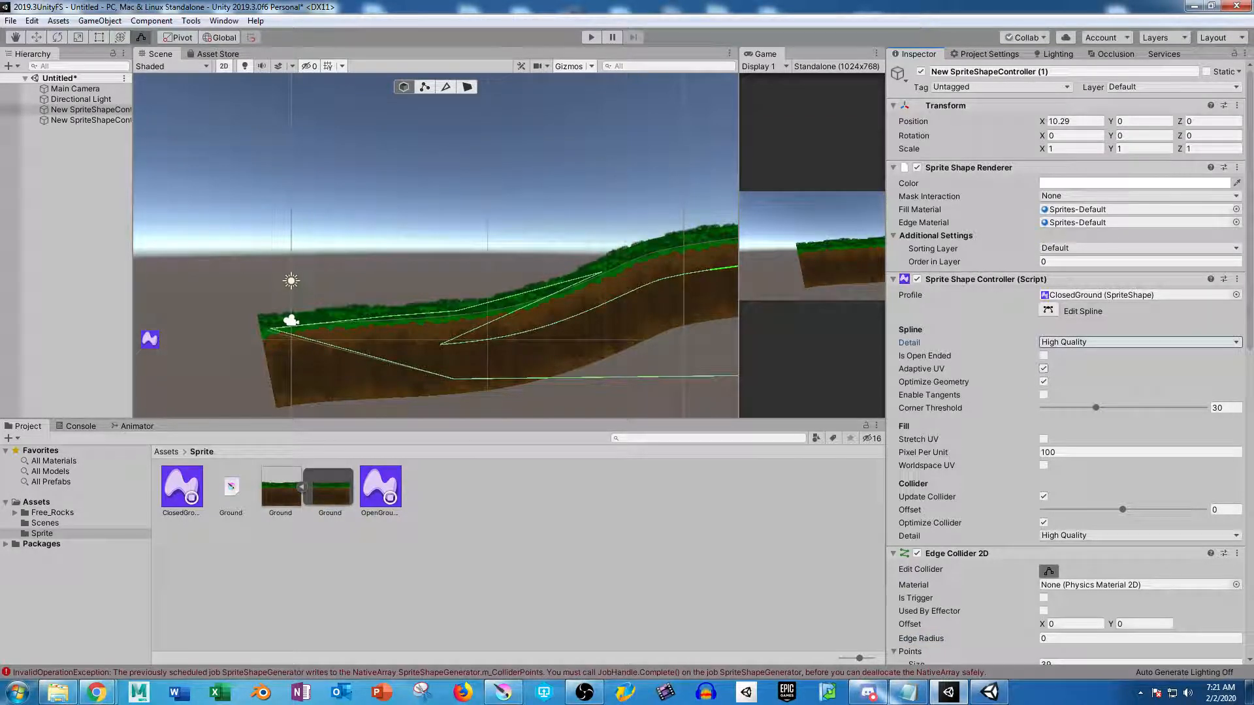
Set the ClosedGround shape's collider offset to 0.328, finish editing the collider, and check its outline along the terrain
middle_drag(646, 284, 397, 252)
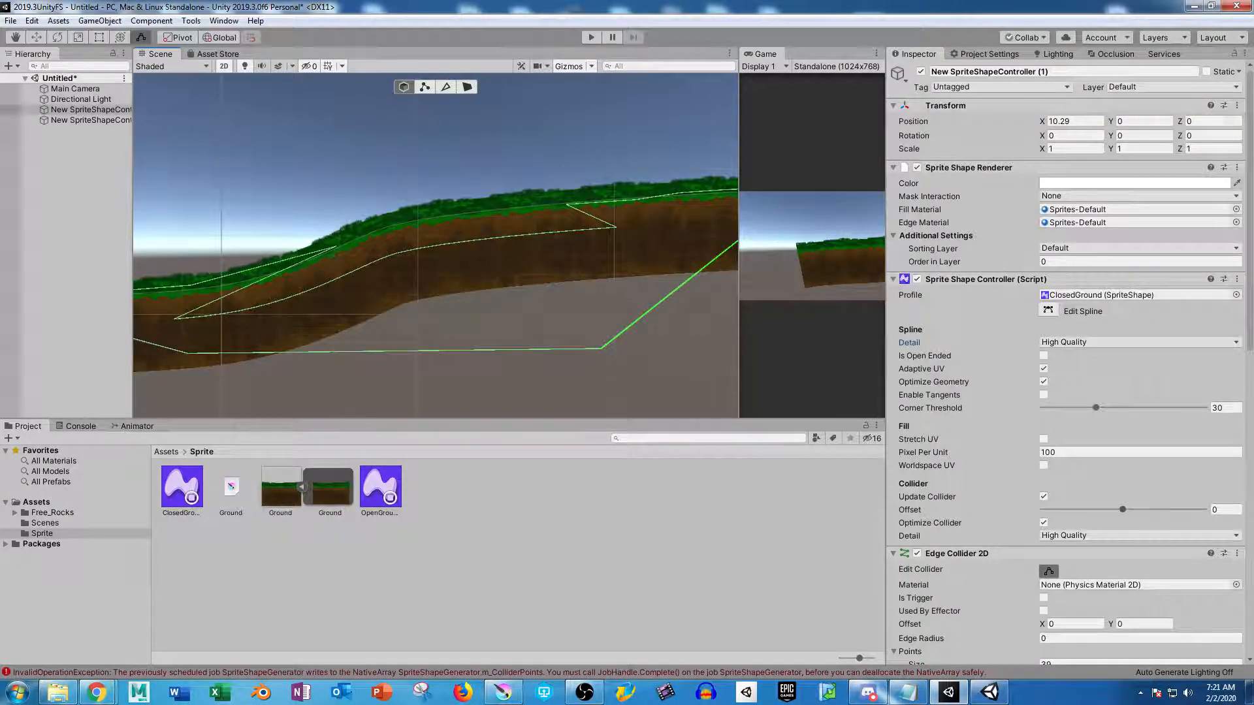
drag(1123, 509, 1175, 510)
middle_drag(448, 351, 668, 347)
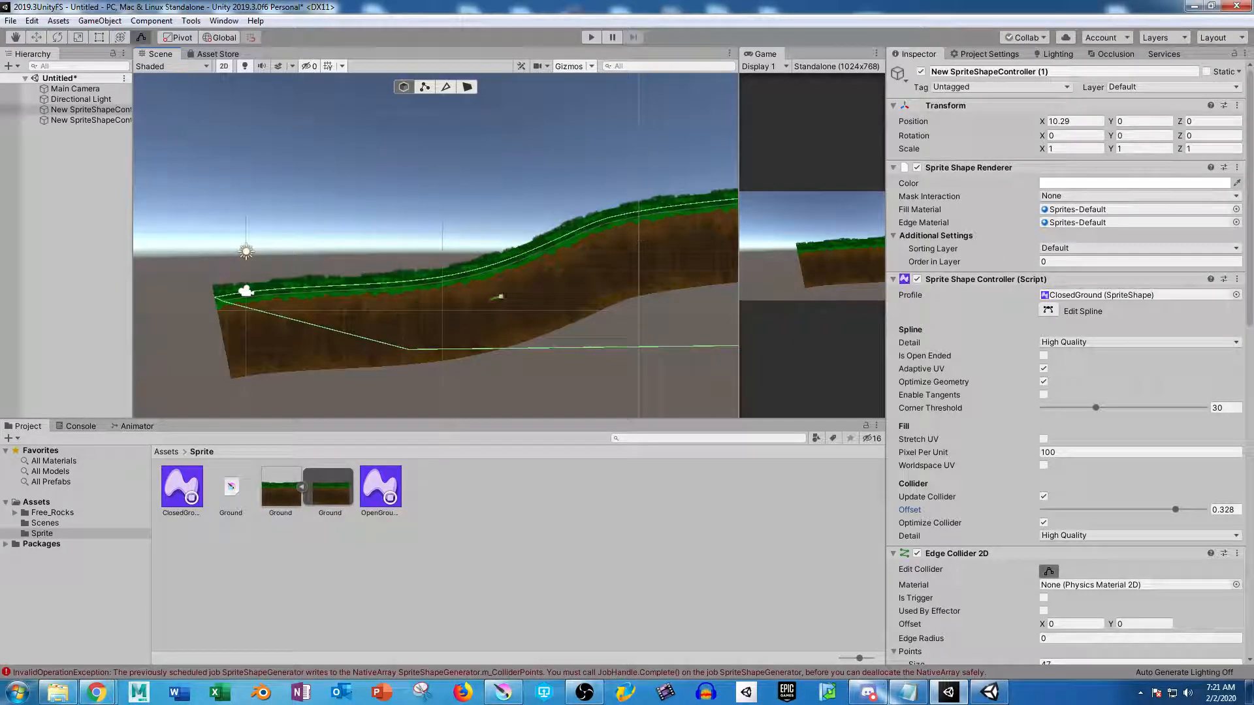
middle_drag(578, 264, 433, 307)
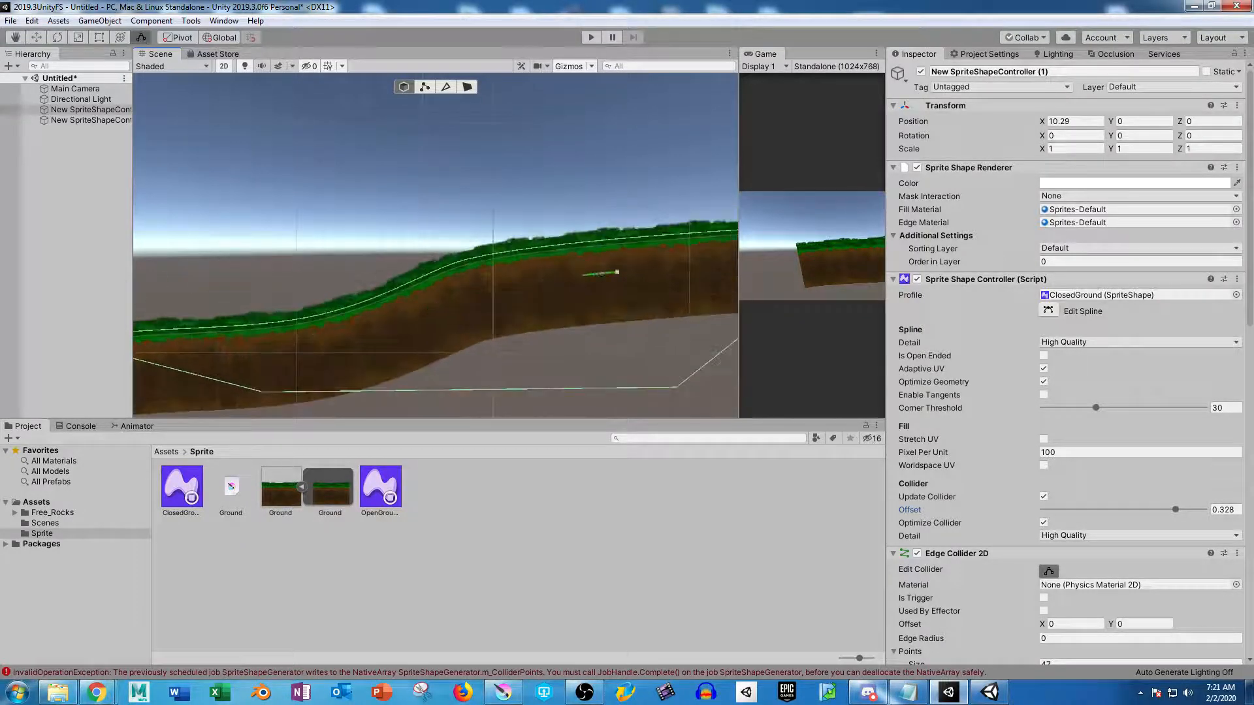
middle_drag(672, 265, 515, 296)
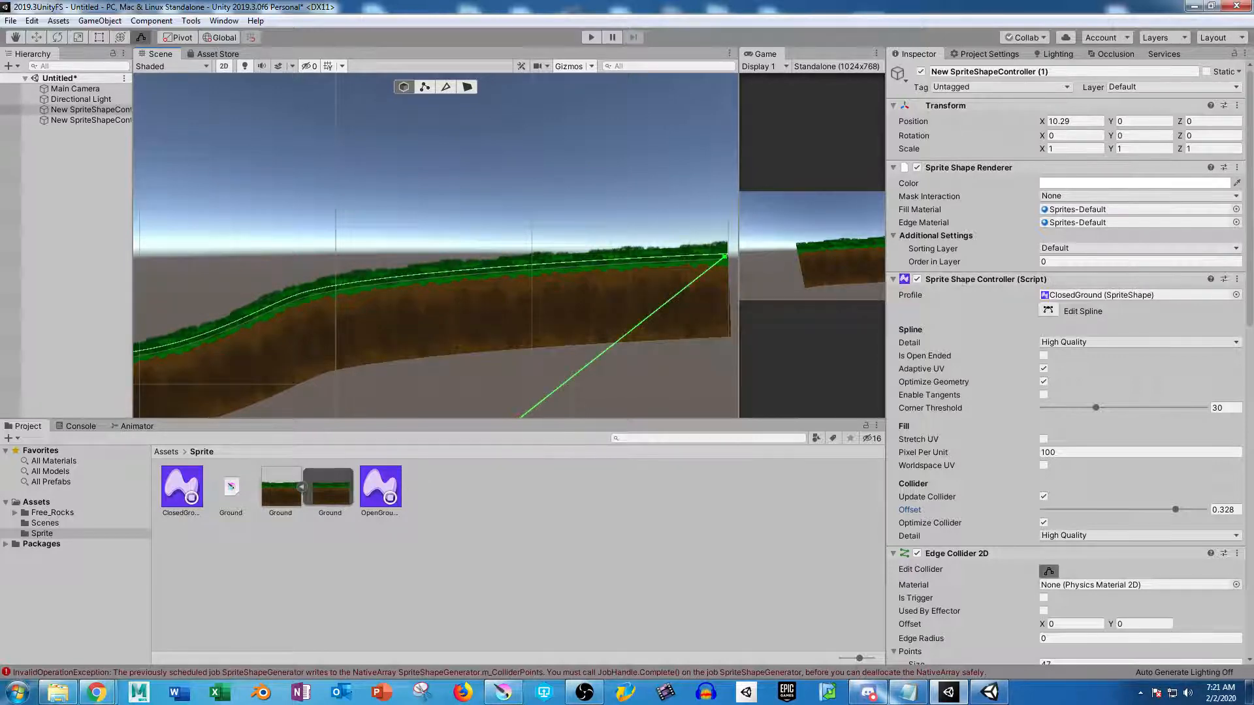
key(w)
middle_drag(344, 408, 442, 362)
scroll(482, 331, down, 5)
middle_drag(638, 322, 466, 312)
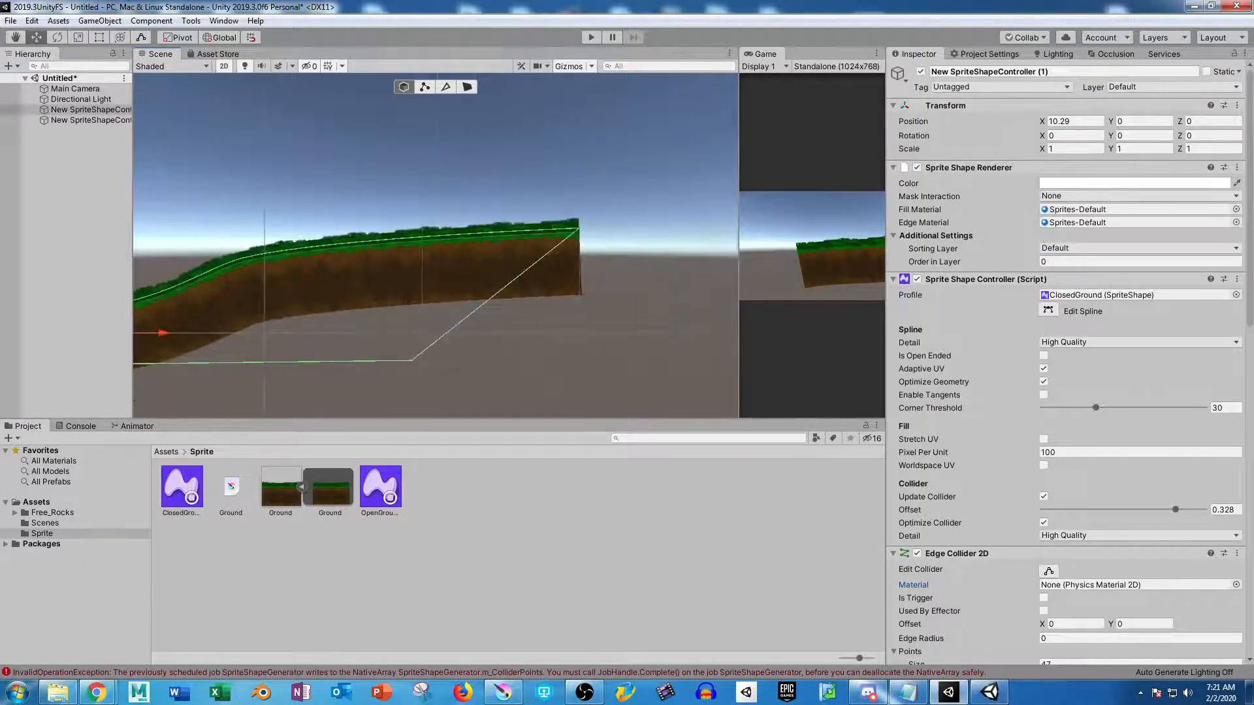
middle_drag(348, 332, 638, 275)
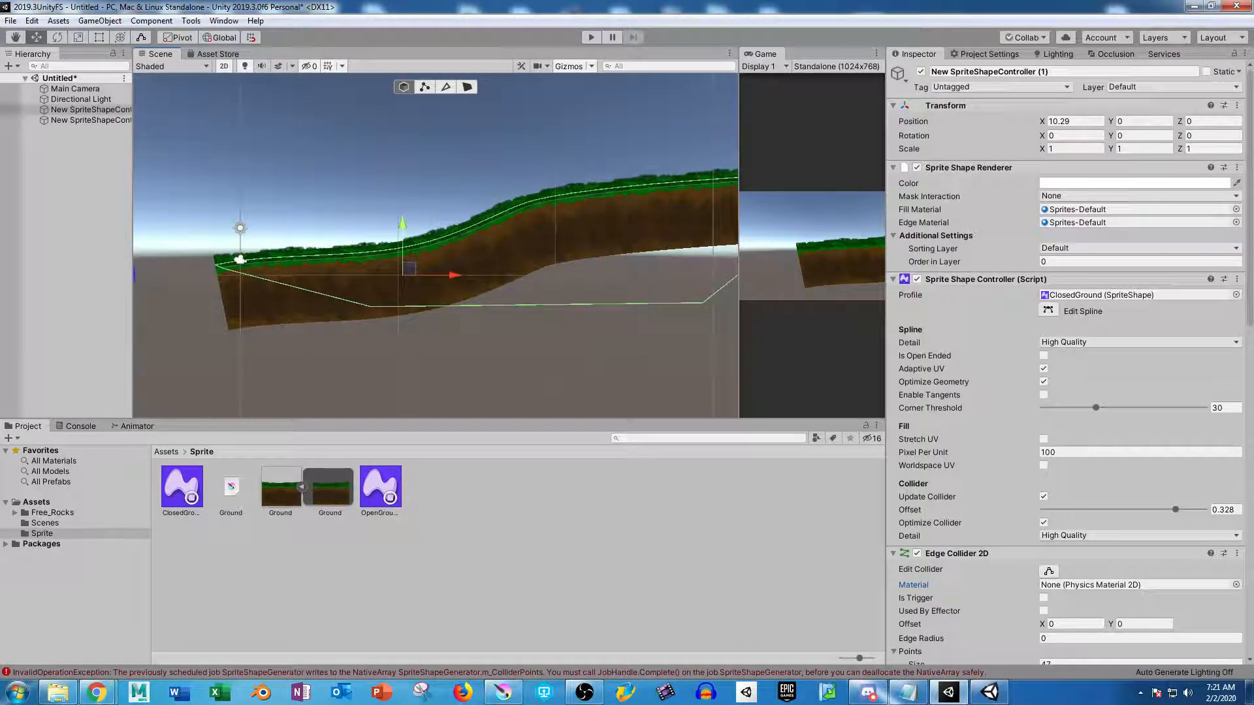
middle_drag(392, 294, 567, 263)
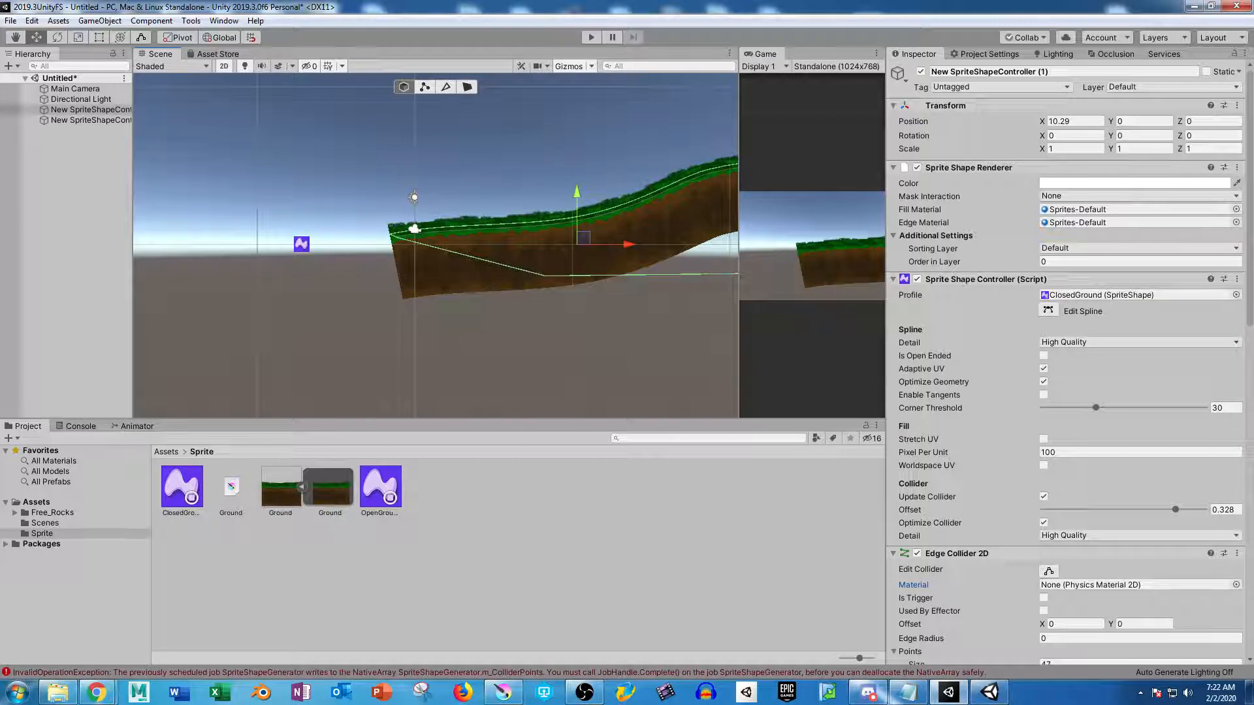
Duplicate the Ground texture and assign the copy in the ClosedGround sprite shape profile
click(85, 120)
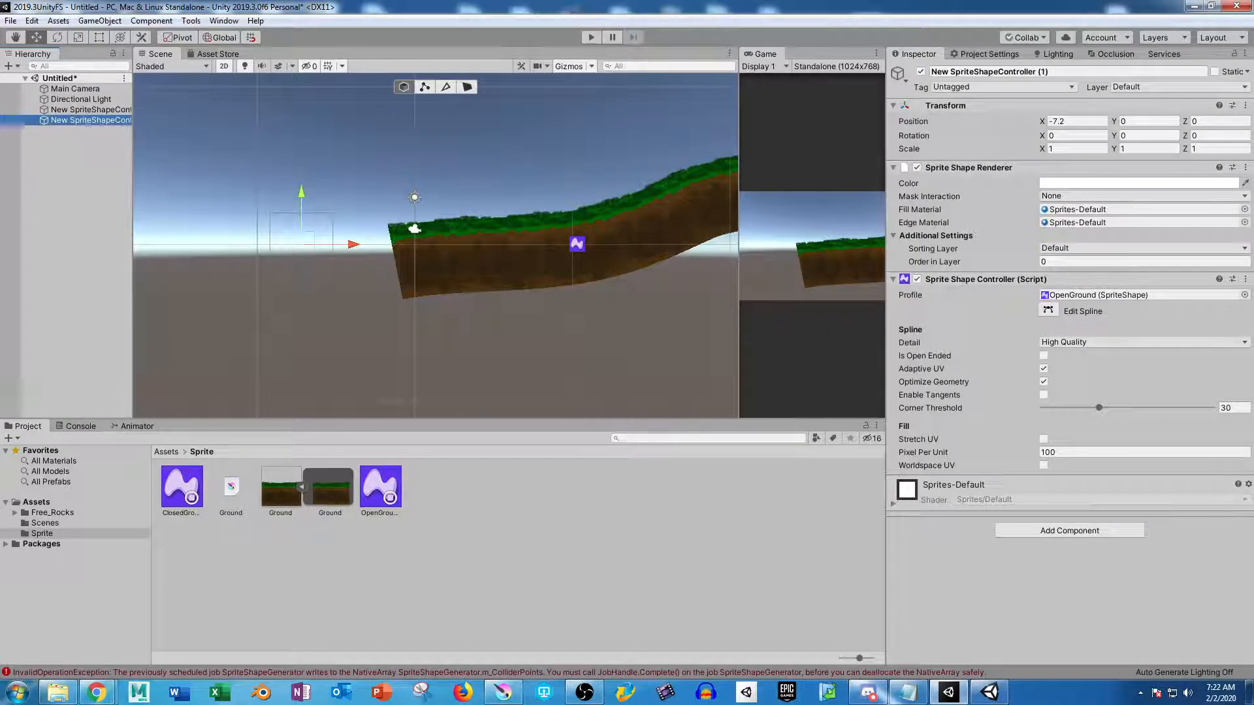
click(280, 486)
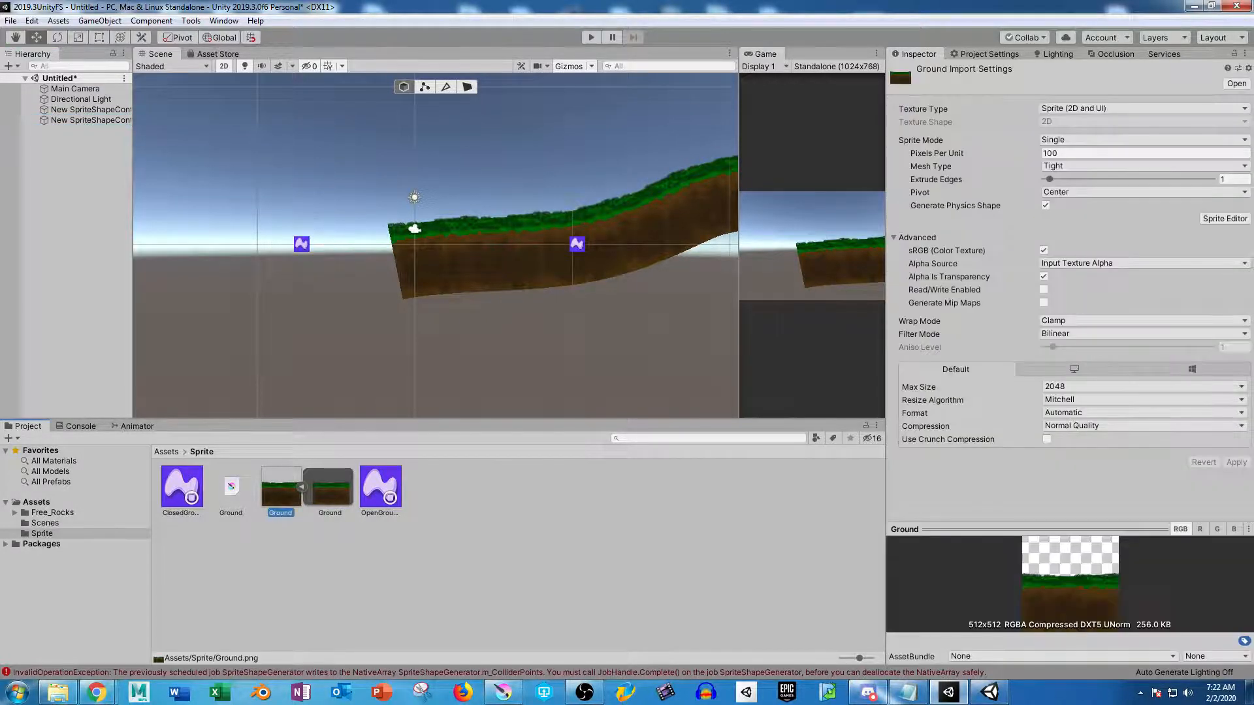
key(ctrl+d)
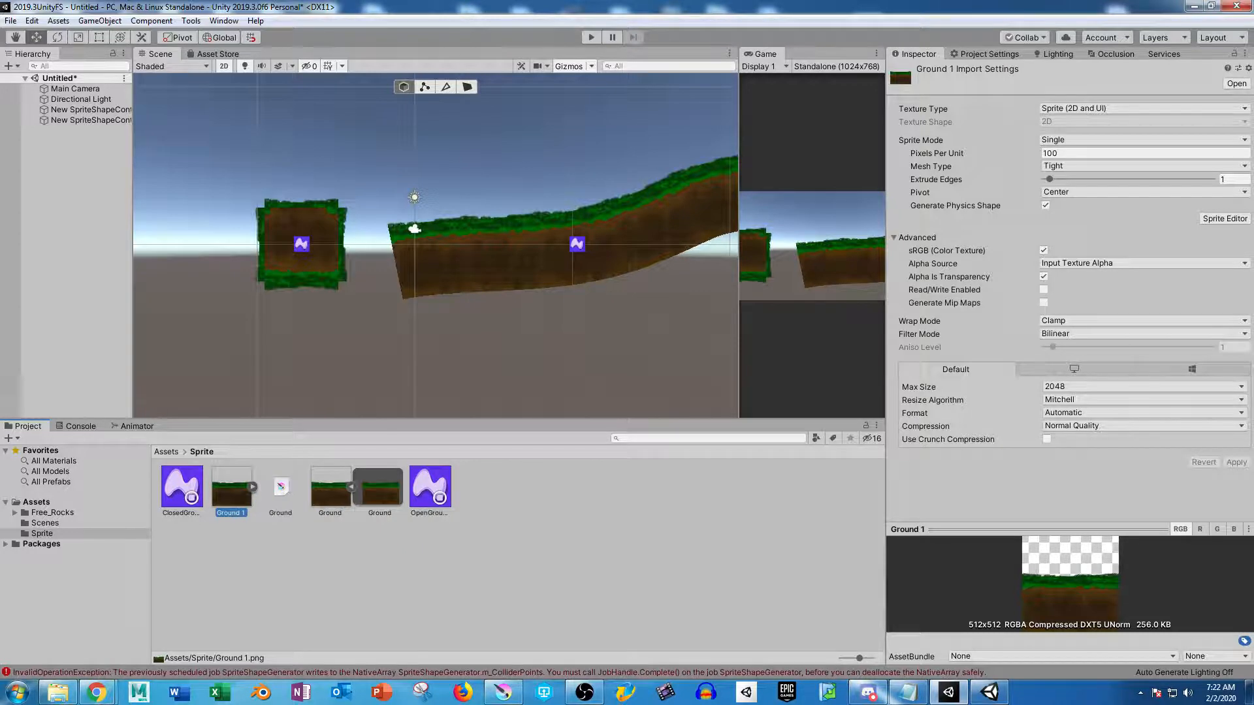
click(181, 487)
drag(231, 487, 1078, 427)
click(231, 487)
Move the square OpenGround shape away from the terrain to about X -13.1, Y -0.05
middle_drag(299, 290, 558, 426)
scroll(407, 315, up, 2)
scroll(441, 345, up, 10)
click(512, 295)
drag(519, 290, 357, 291)
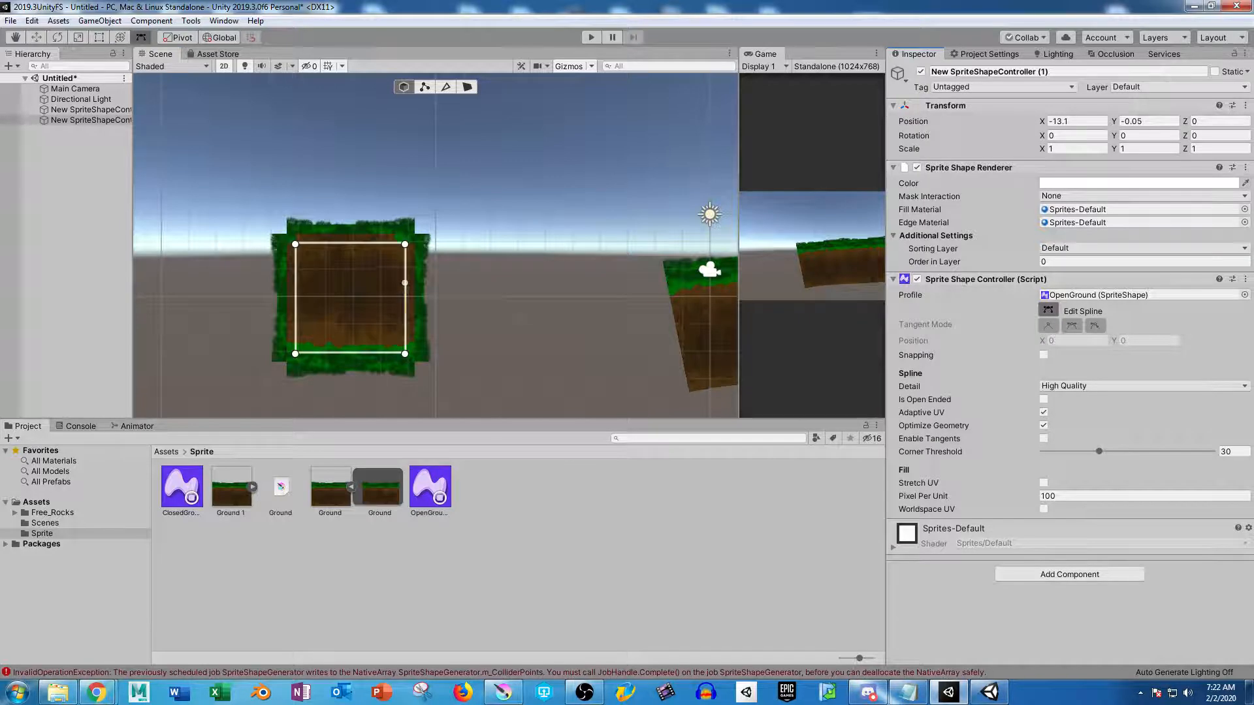
Add a spline point on each side of the square, pulled outward: right X 3.38, Y 0.25; top Y 2.88; bottom Y -3.02; left similarly
drag(405, 283, 442, 292)
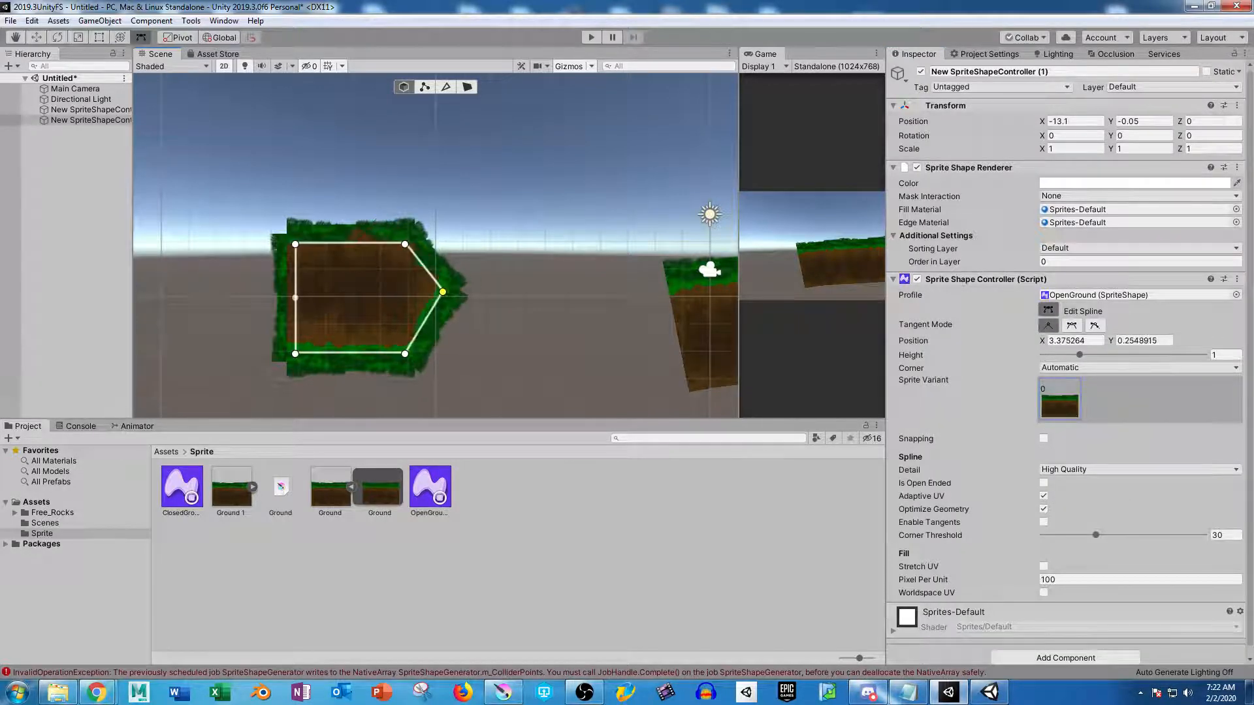
drag(296, 298, 265, 298)
drag(350, 243, 350, 220)
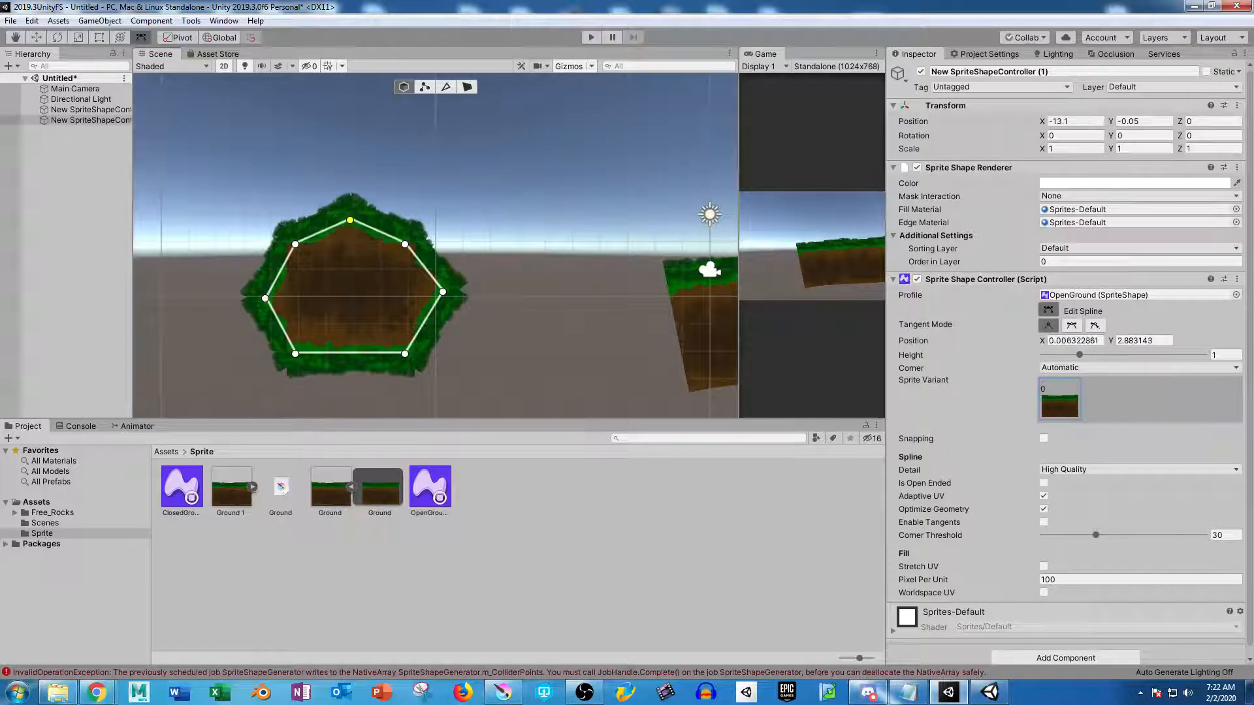
drag(350, 353, 350, 382)
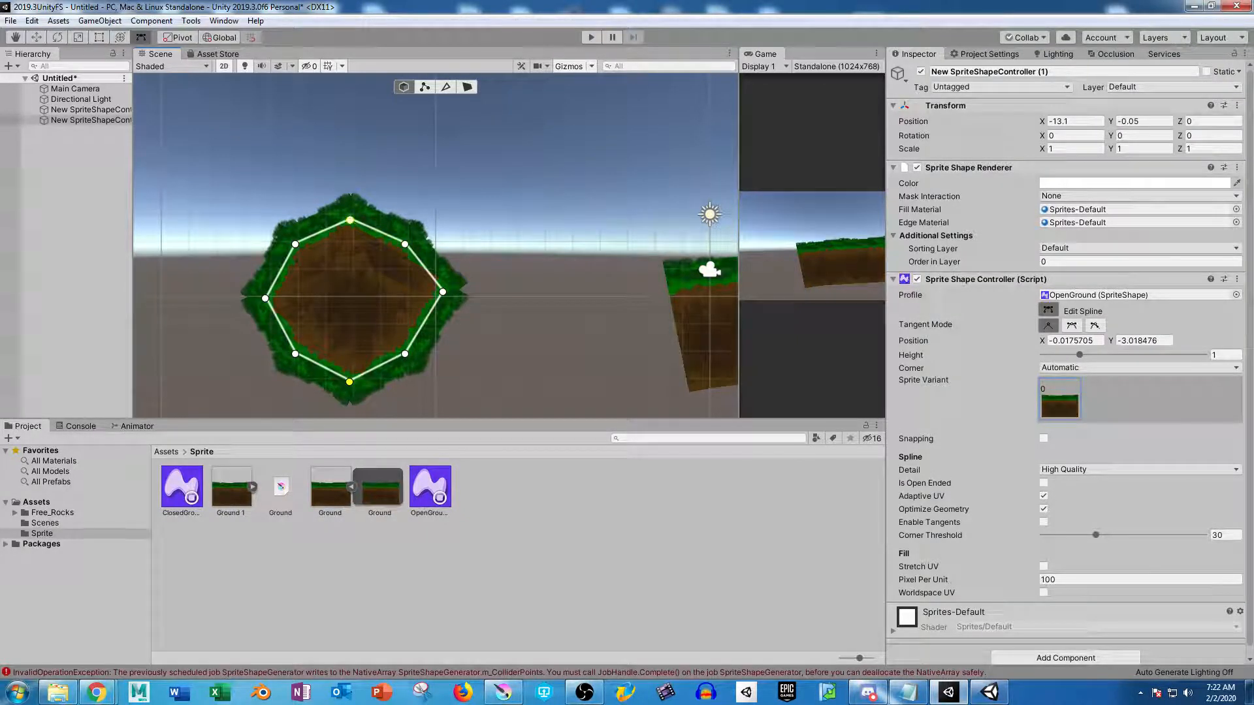
Set the tangent mode of all eight OpenGround spline points to Continuous
click(350, 220)
click(1071, 325)
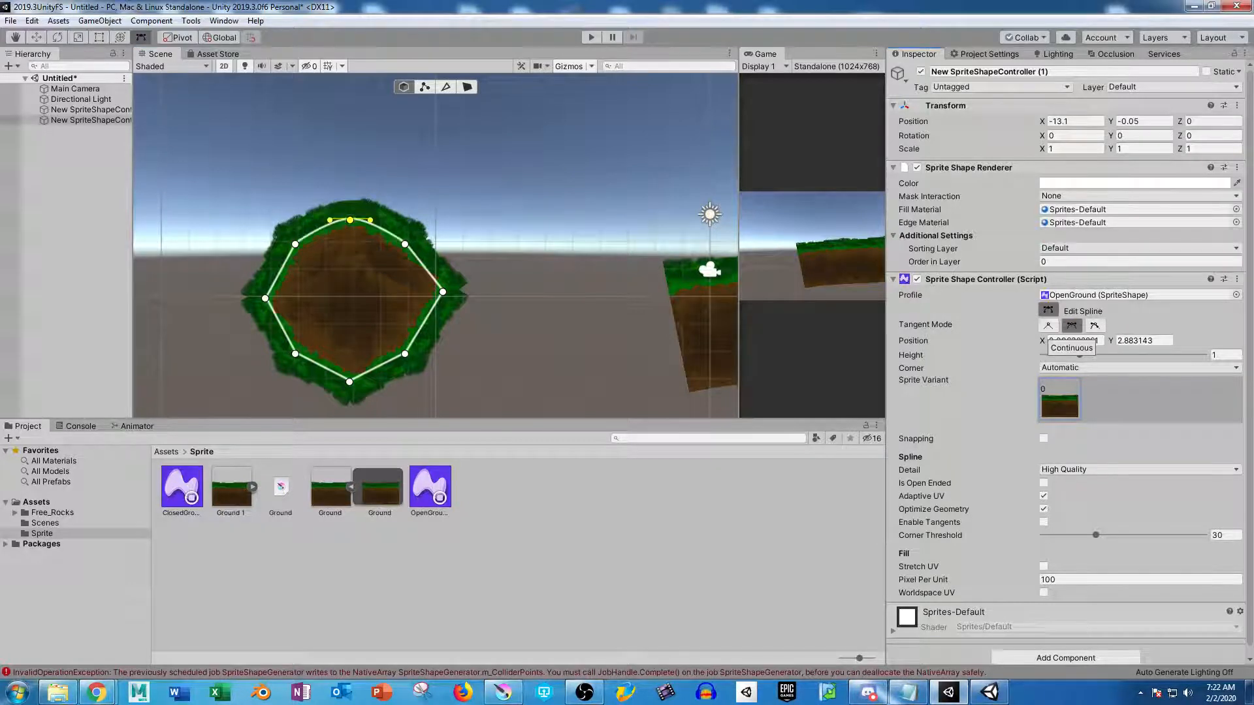
click(404, 244)
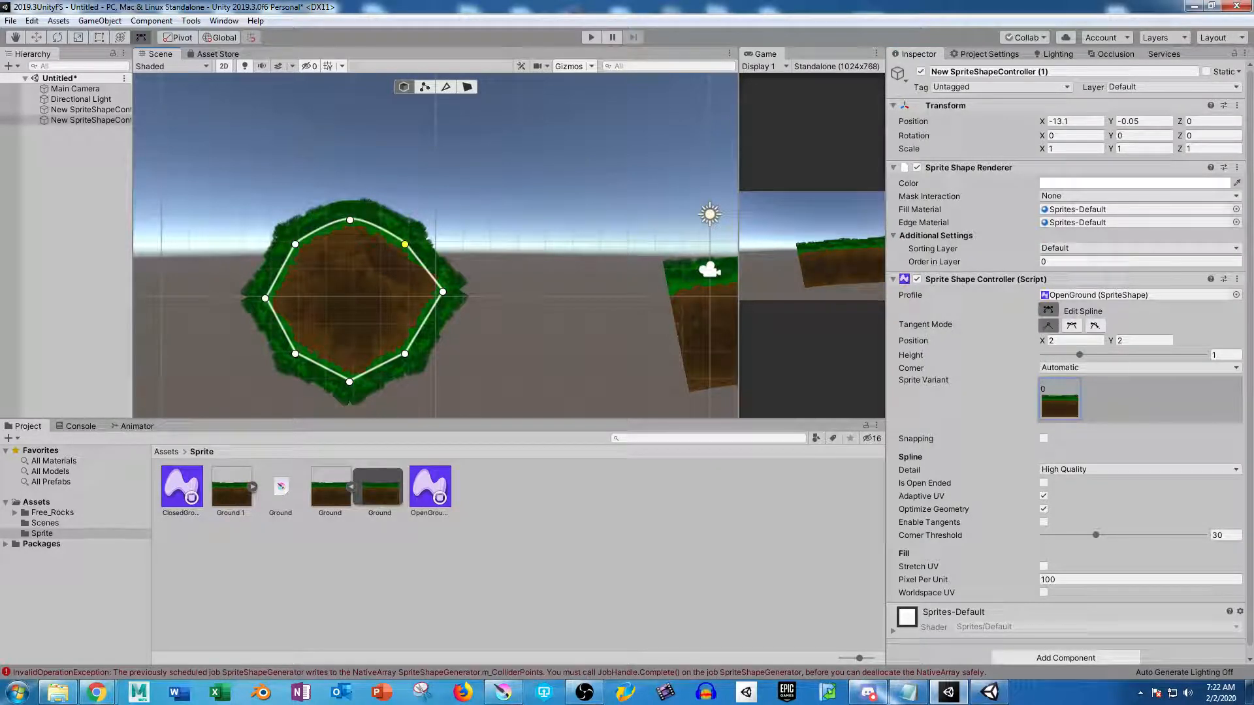
click(1071, 325)
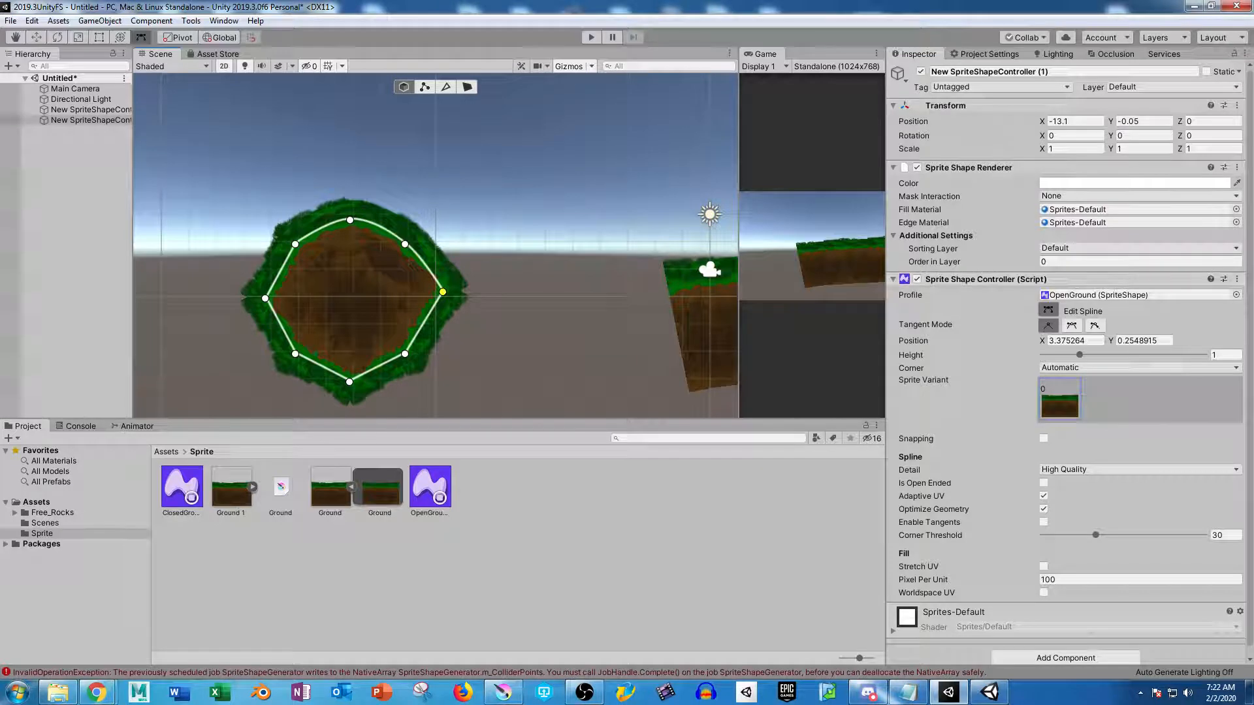
click(443, 292)
click(405, 353)
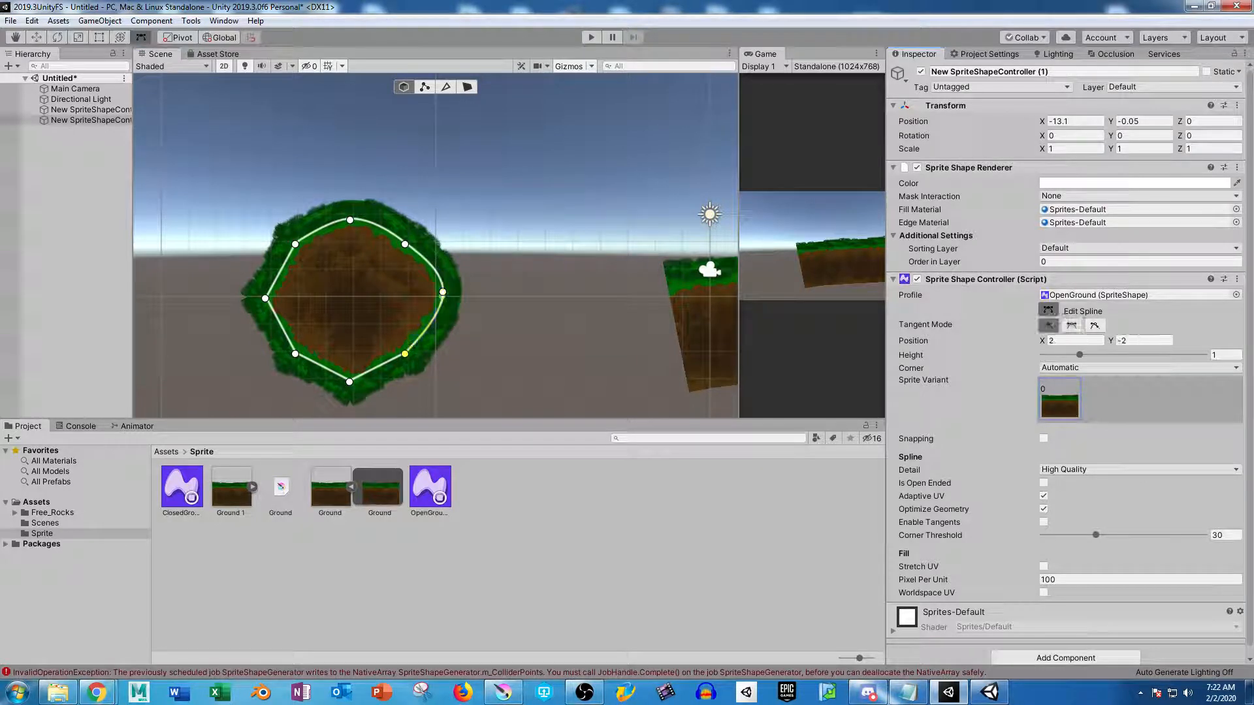
click(1071, 325)
click(350, 382)
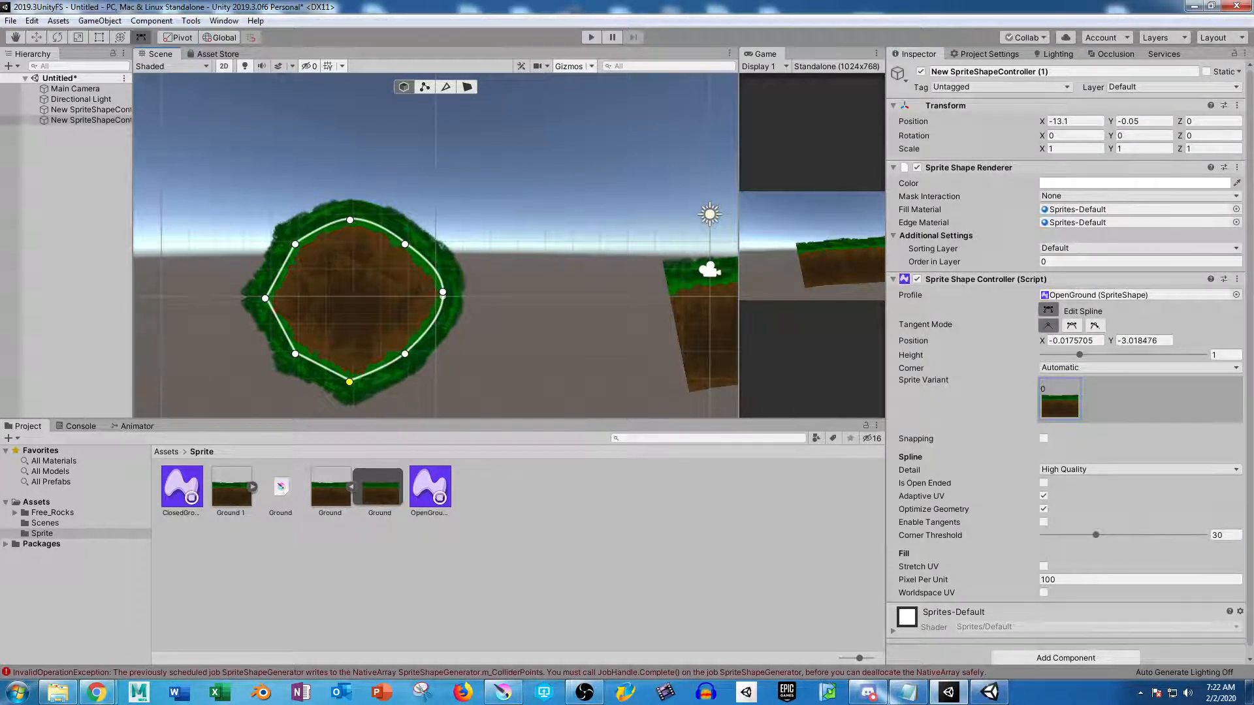
click(1071, 325)
click(295, 354)
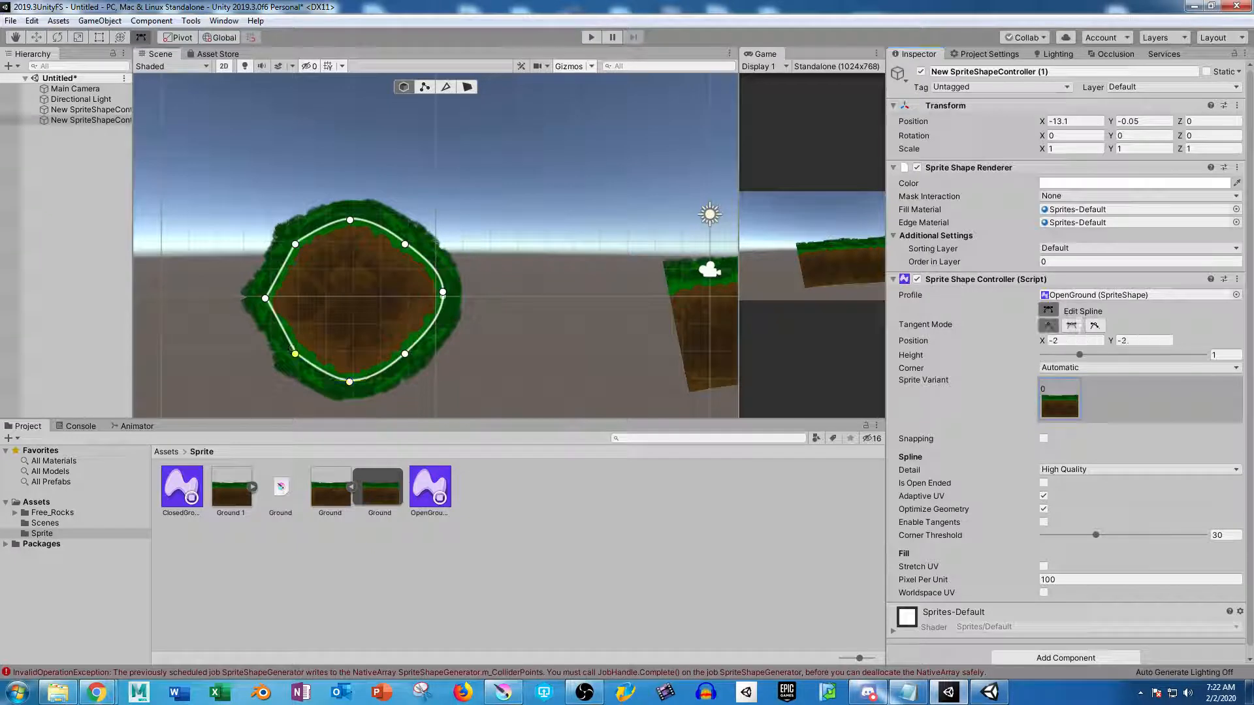
click(1071, 325)
click(265, 298)
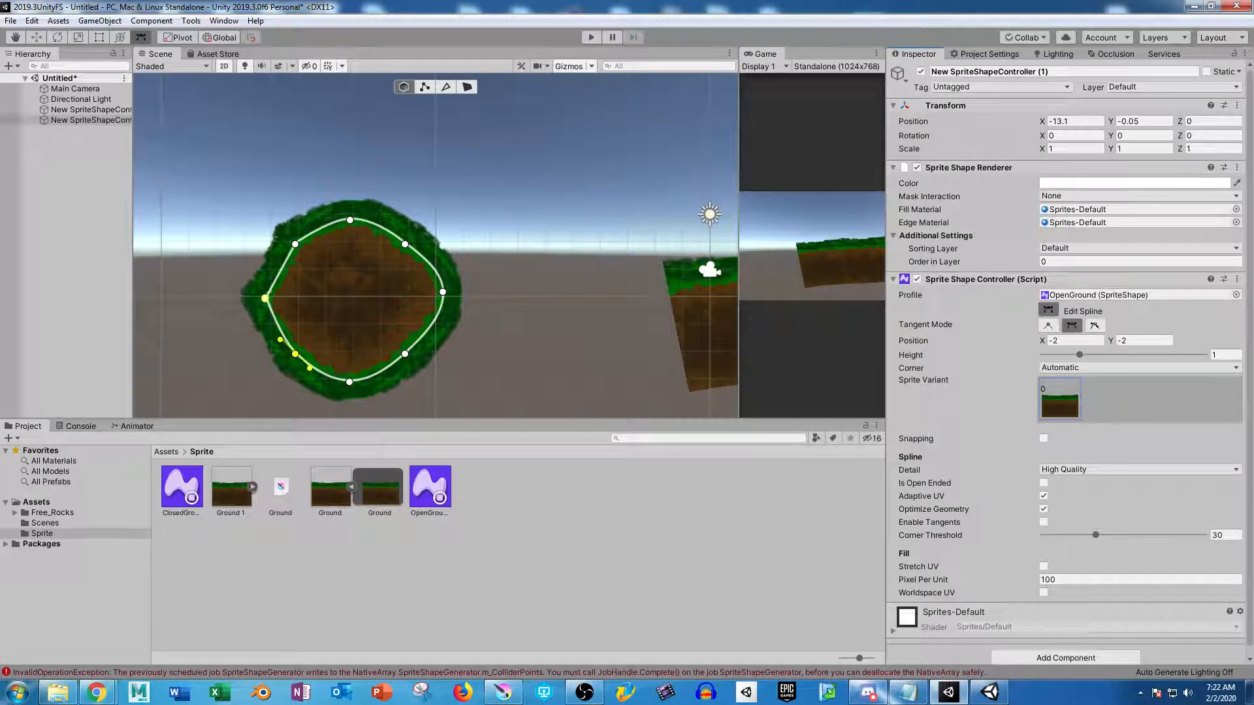
click(1071, 325)
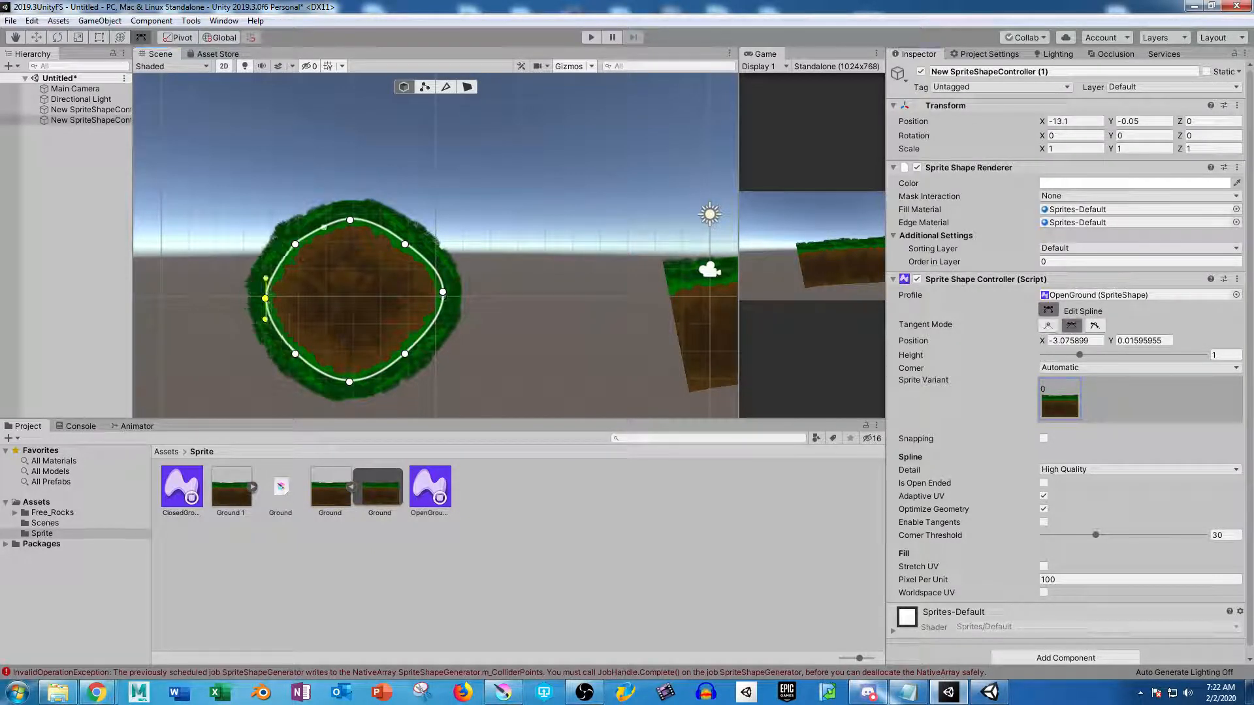
click(295, 244)
click(1071, 325)
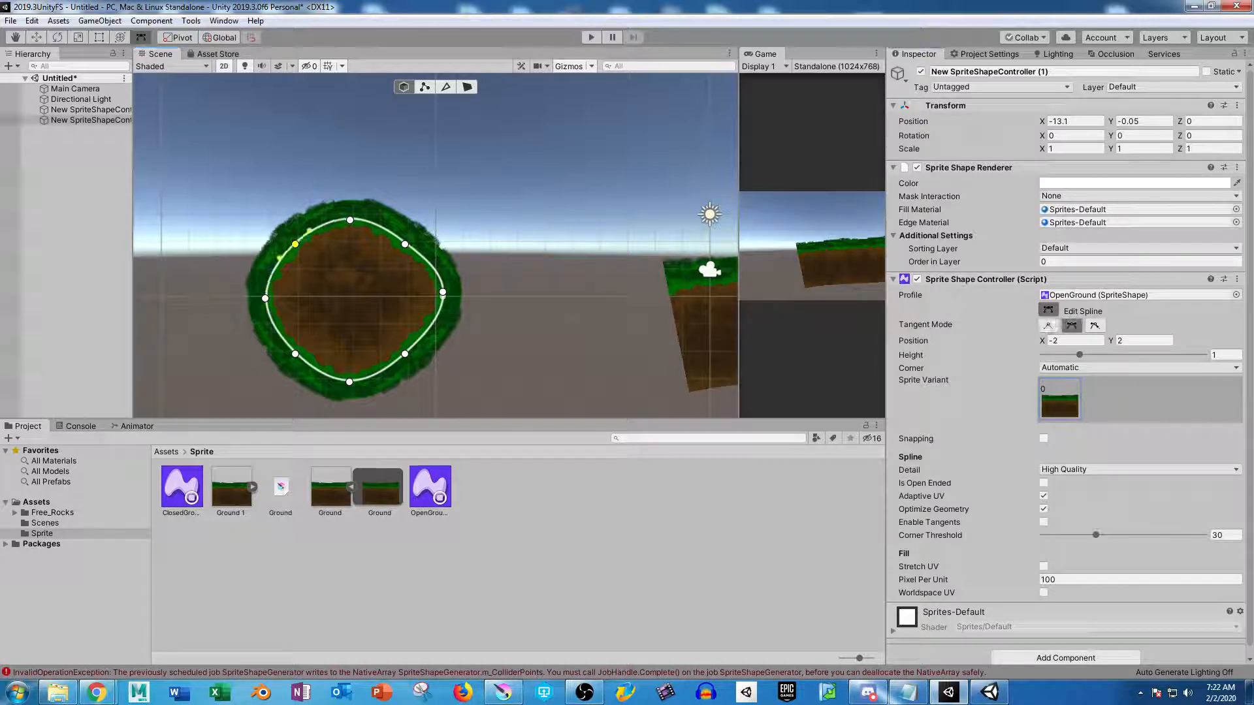
Enlarge the OpenGround shape by pulling all eight spline points outward, the top to about X 0.27, Y 5.80 and upper-left to X -3.84, Y 4.75
drag(295, 244, 253, 209)
drag(350, 220, 351, 176)
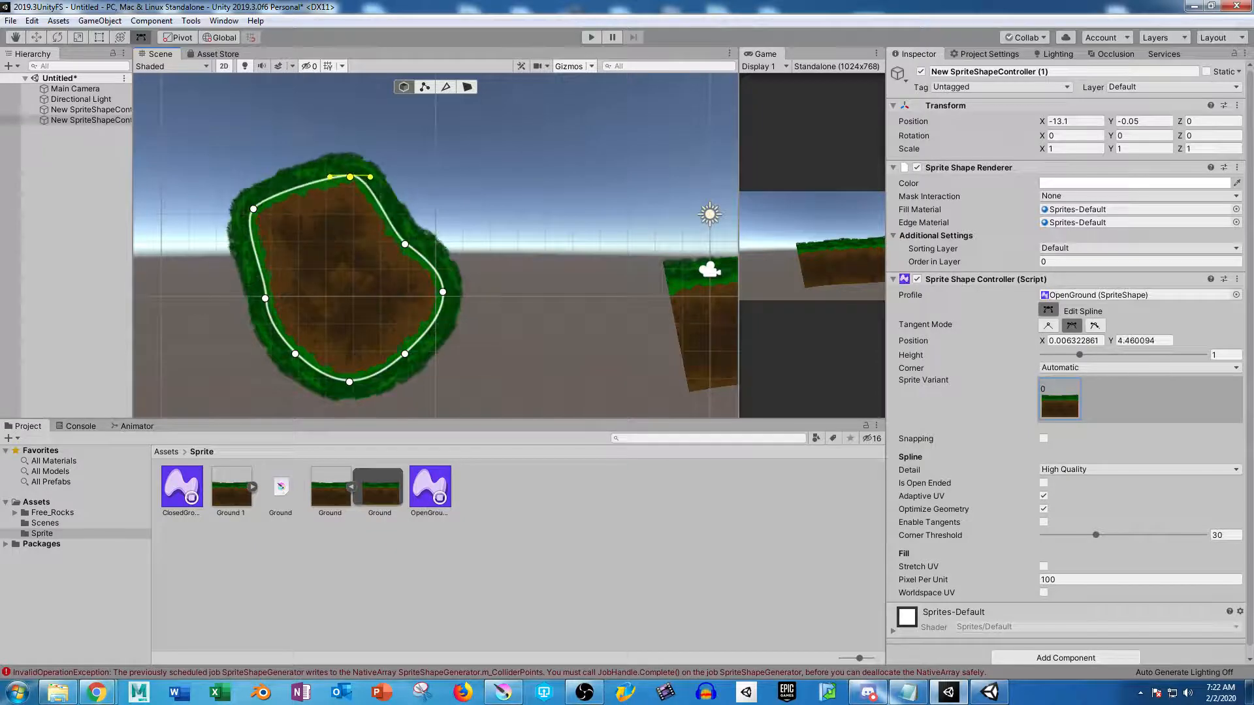
drag(405, 245, 477, 200)
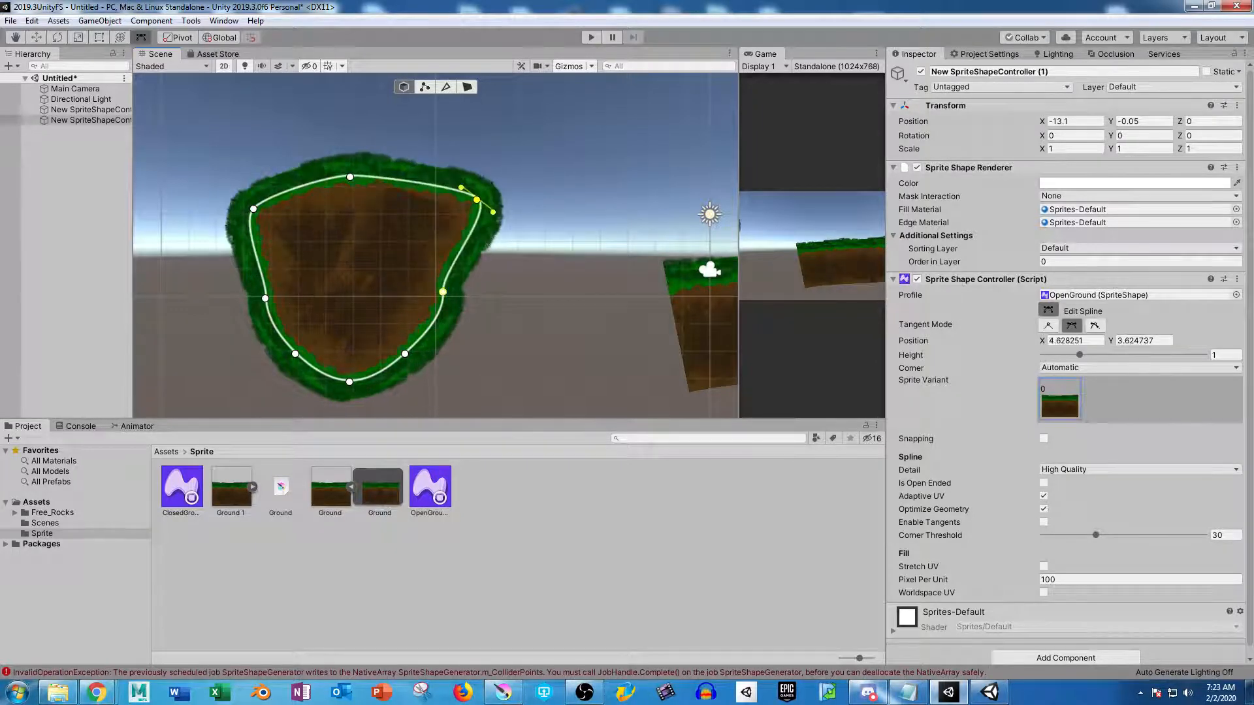
drag(443, 292, 502, 316)
drag(405, 354, 434, 401)
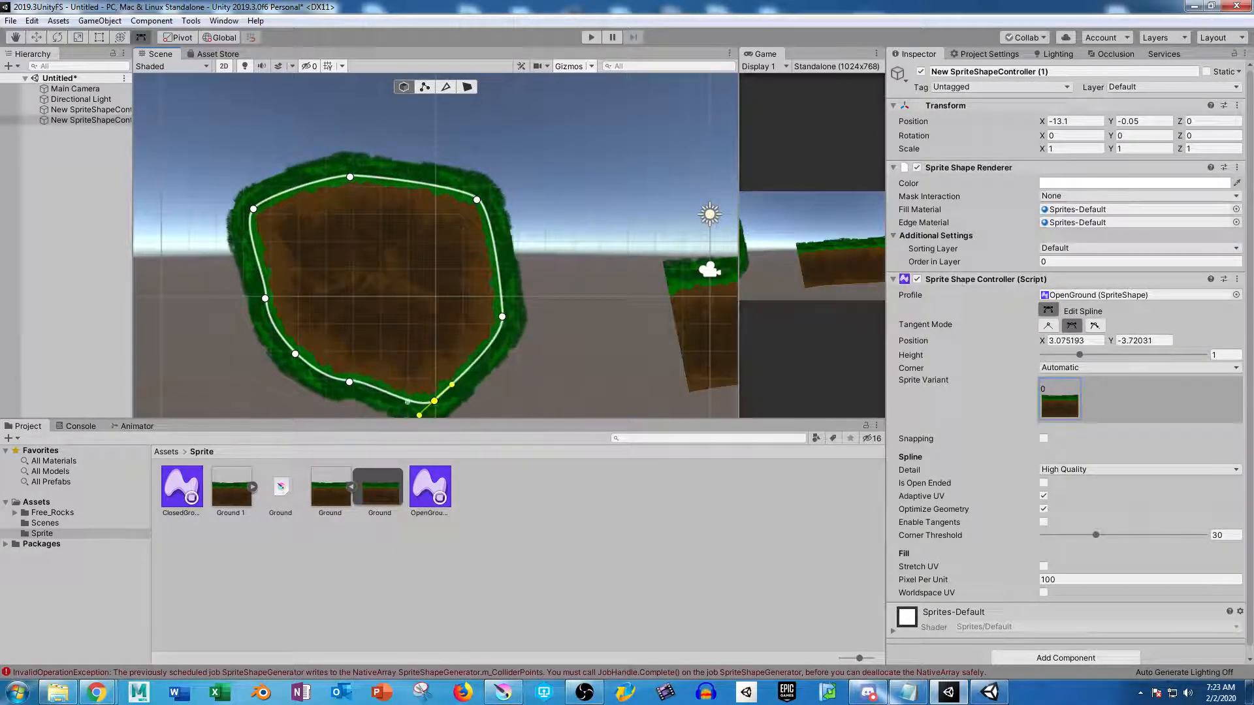
drag(350, 382, 306, 408)
drag(295, 354, 208, 375)
drag(265, 298, 201, 268)
drag(253, 209, 244, 169)
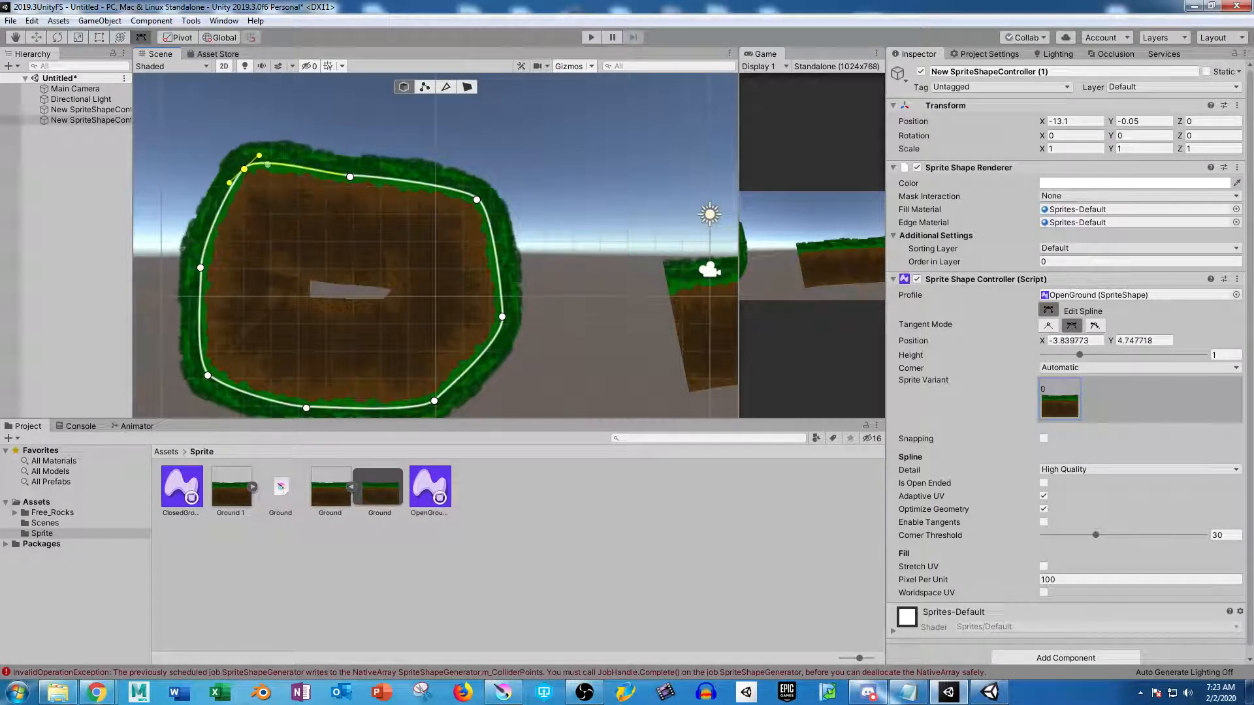
drag(350, 177, 357, 139)
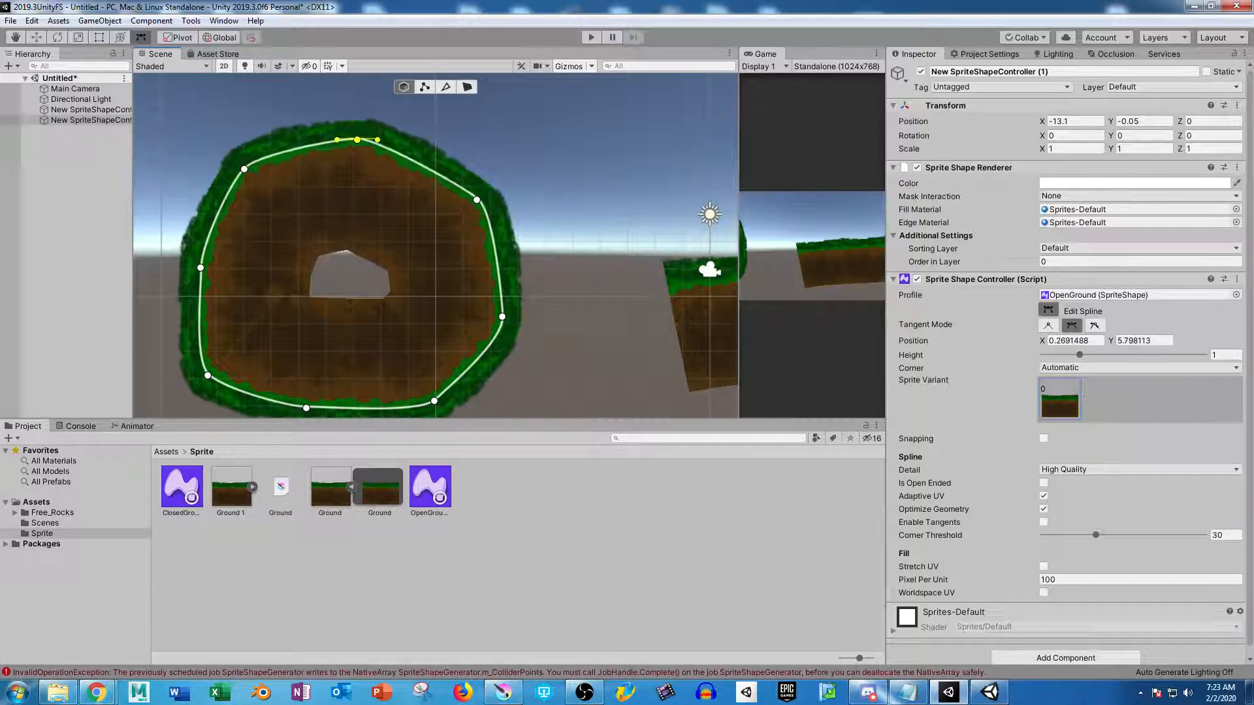
Pull the shape's bottom, lower-left (about X -6.46, Y -3.46), left (-6.19, 2.45), upper-left (-4.05, 5.81) and lower-right (3.68, -5.32) points further out
scroll(457, 233, down, 3)
mouse_move(450, 234)
middle_down()
mouse_move(554, 147)
mouse_move(457, 253)
middle_up()
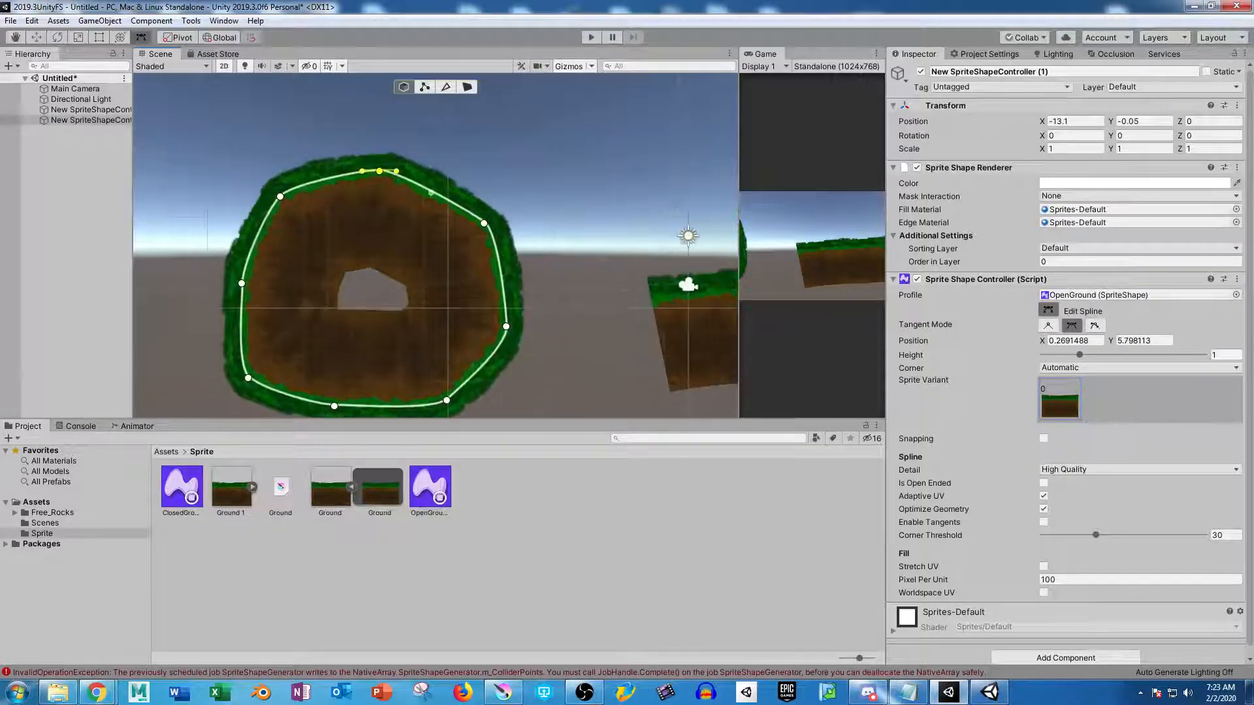
scroll(532, 291, down, 5)
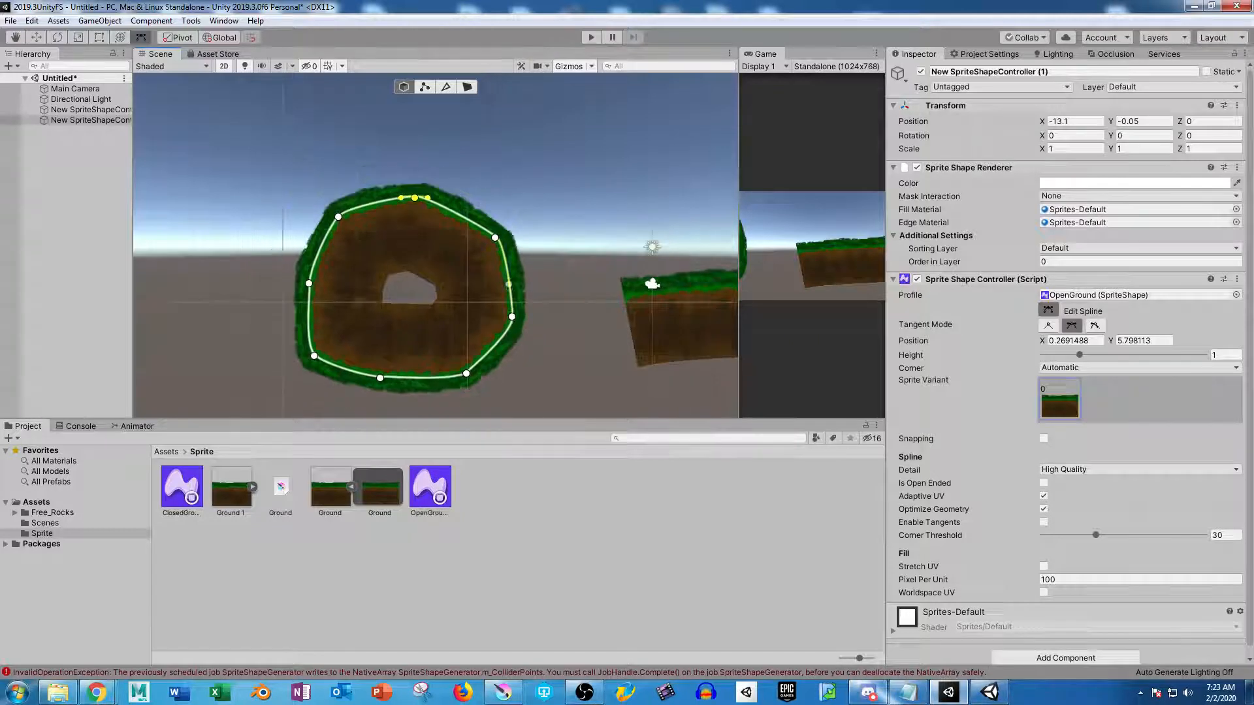
middle_drag(532, 291, 545, 224)
drag(393, 312, 388, 357)
drag(327, 291, 303, 302)
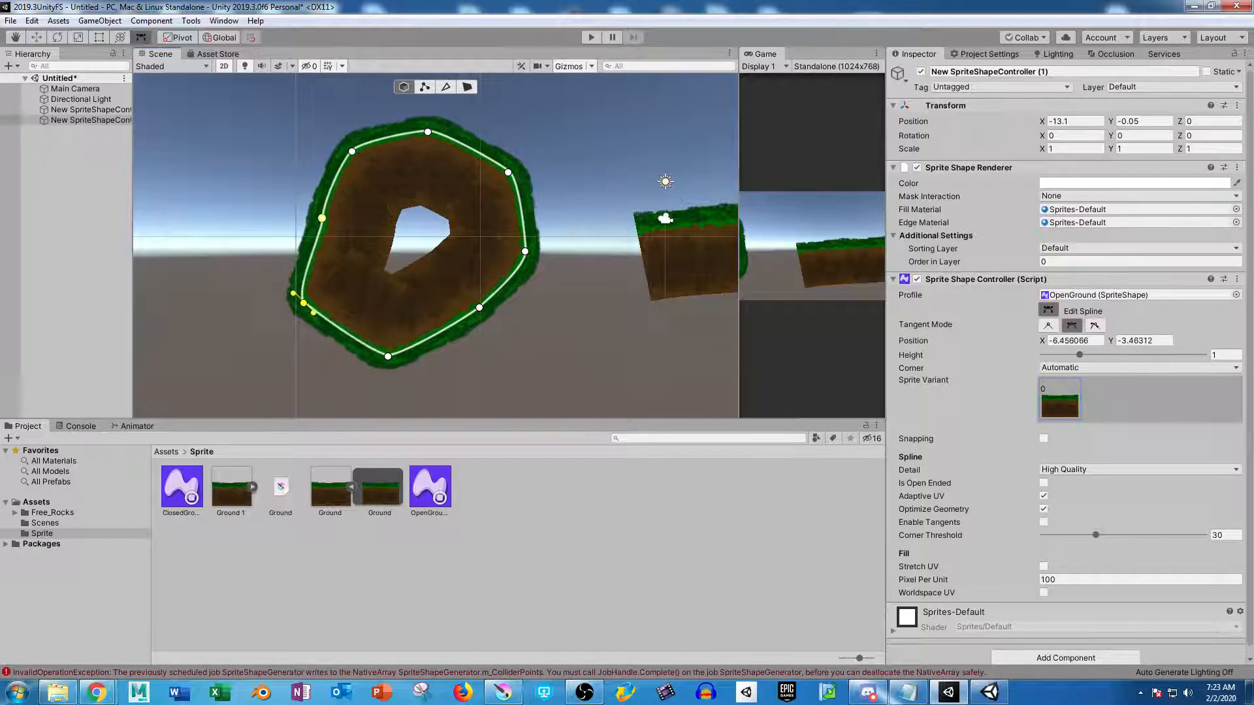
drag(322, 217, 308, 194)
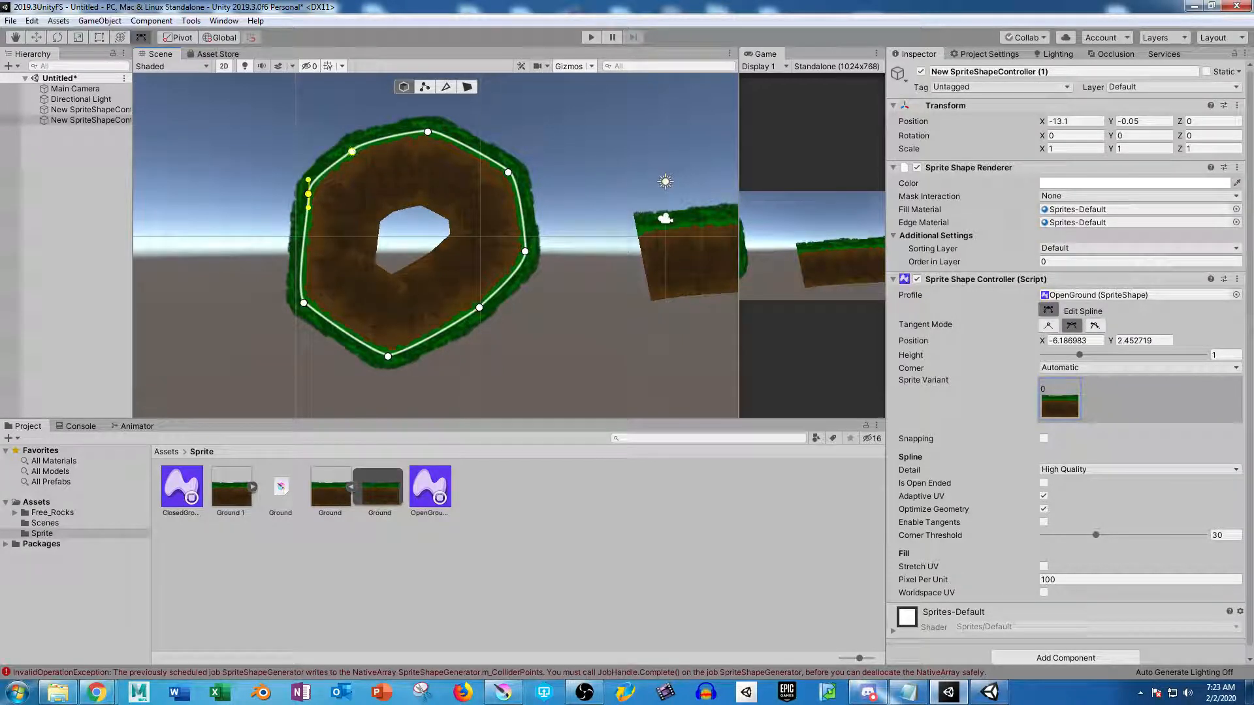
drag(352, 151, 348, 132)
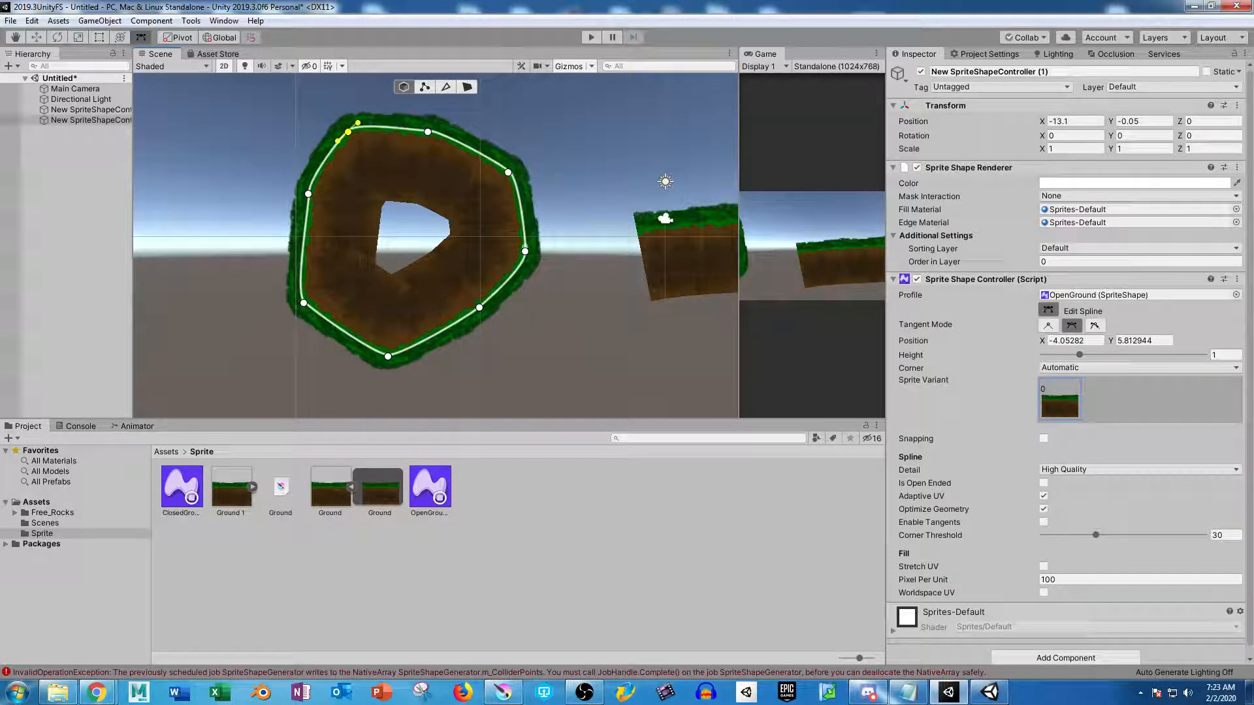
drag(480, 307, 491, 337)
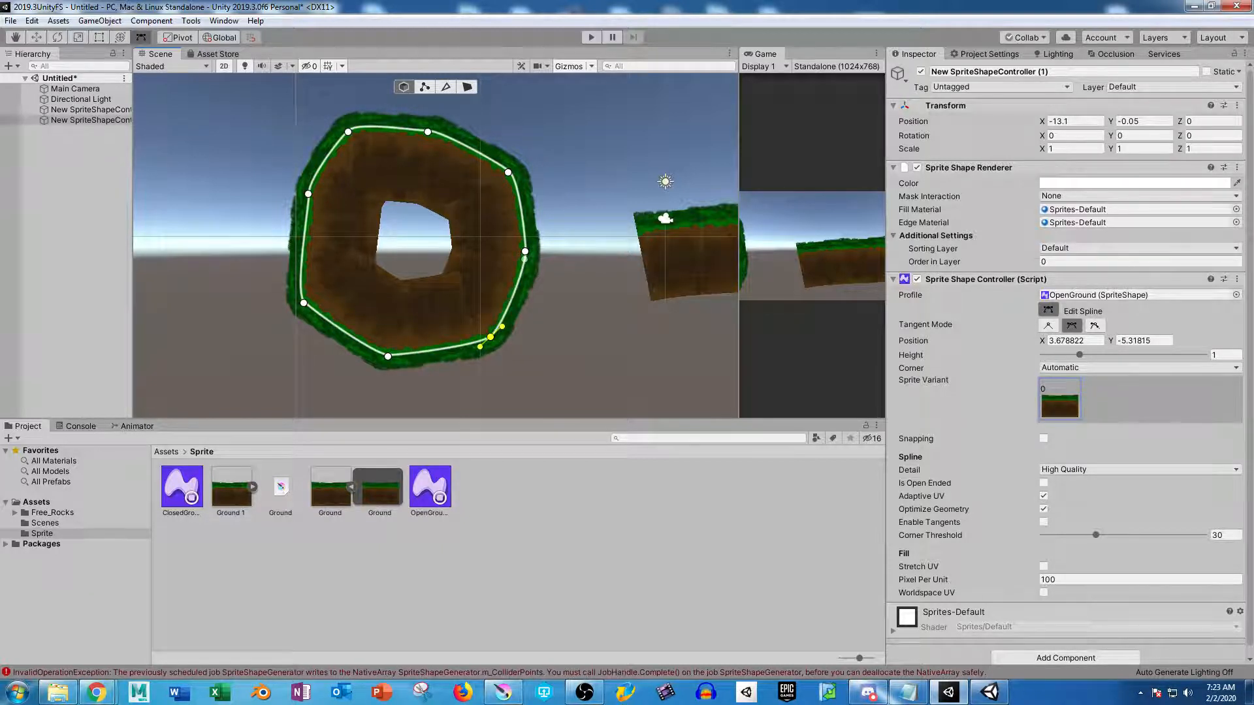
Set the height of the lower-right spline point to 0.97, and try the Stretch UV fill option before turning it off again
mouse_move(1079, 355)
mouse_down()
mouse_move(1058, 355)
mouse_move(1076, 355)
mouse_up()
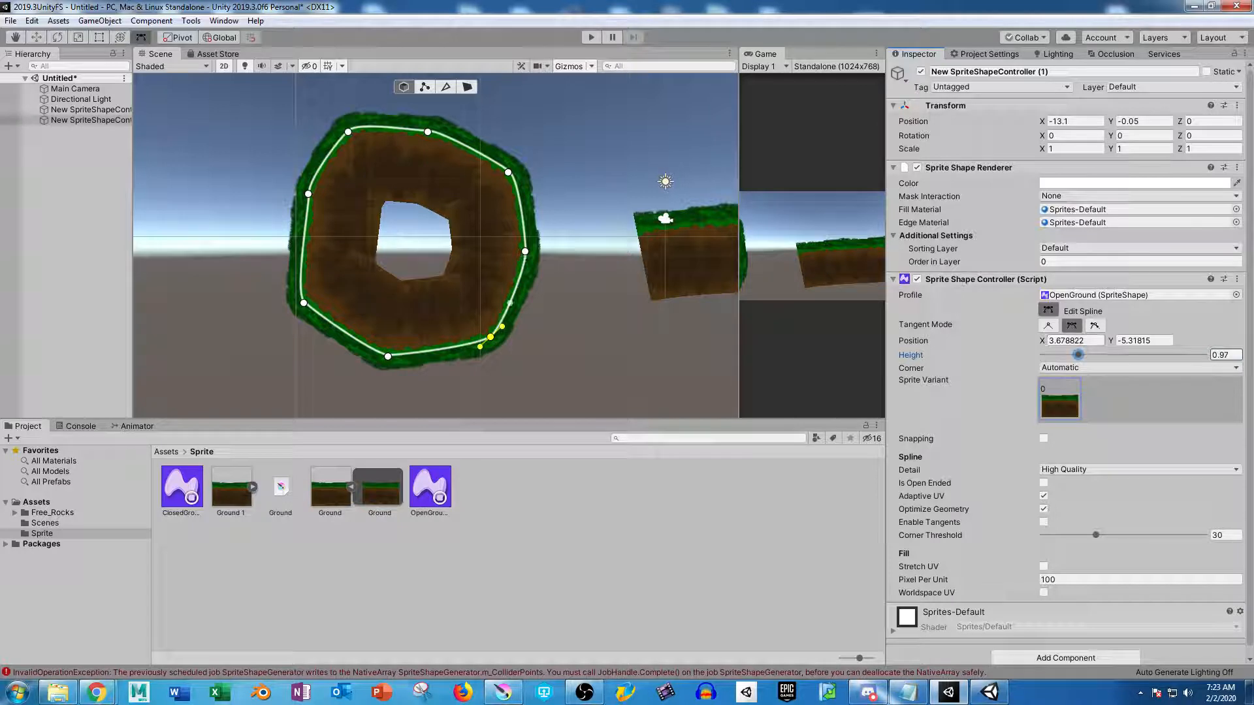
click(1043, 567)
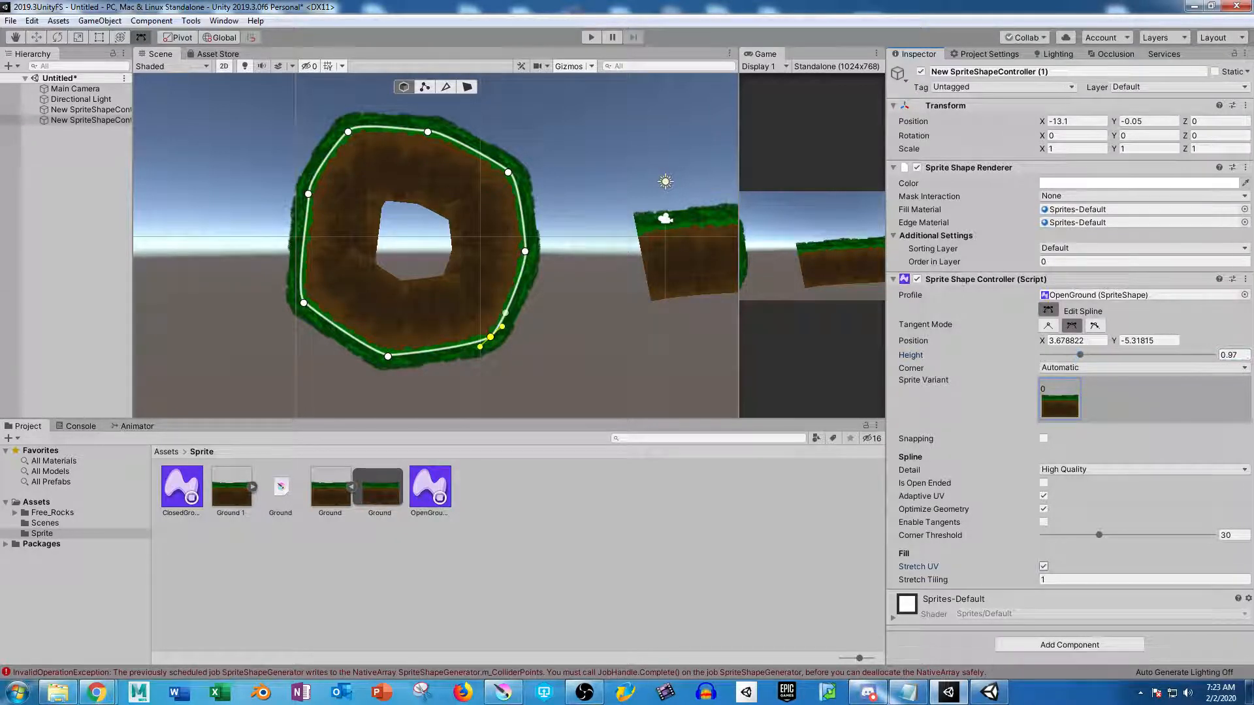
click(1044, 566)
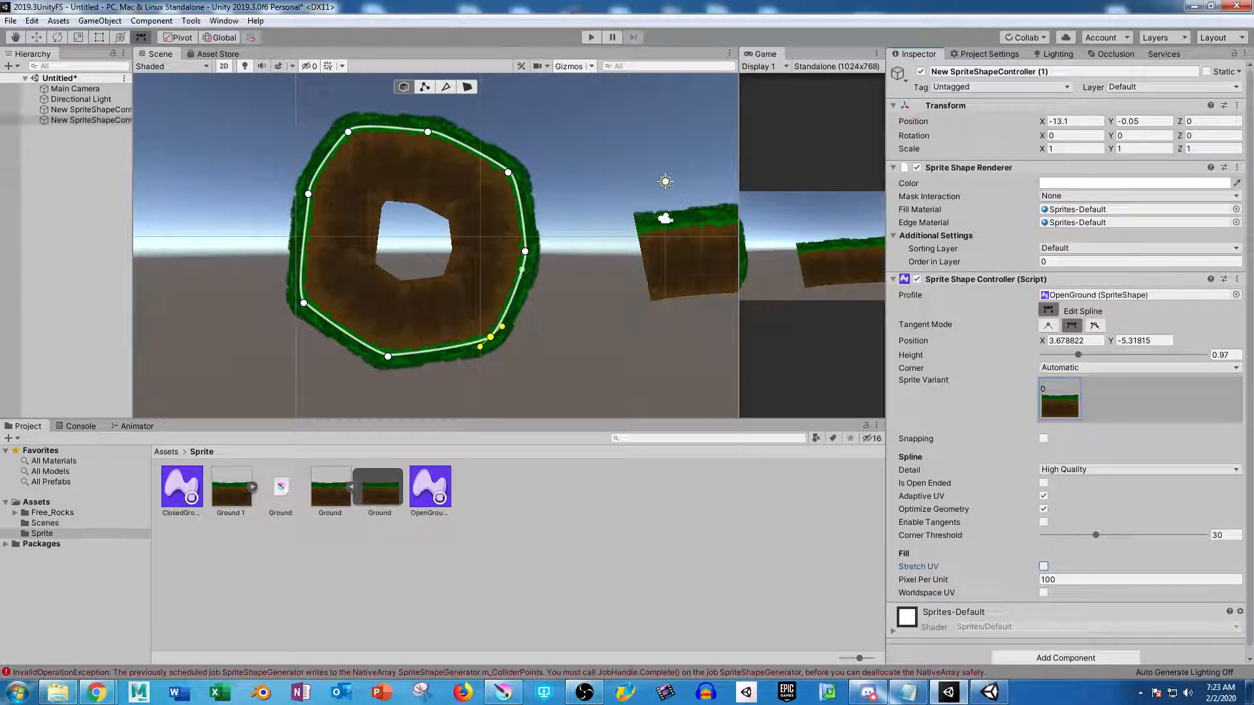
Enable spline snapping and move OpenGround's top point to about X -0.03, Y 6.04 and its upper-right point to X 4.09, Y 3.5
middle_drag(646, 274, 381, 275)
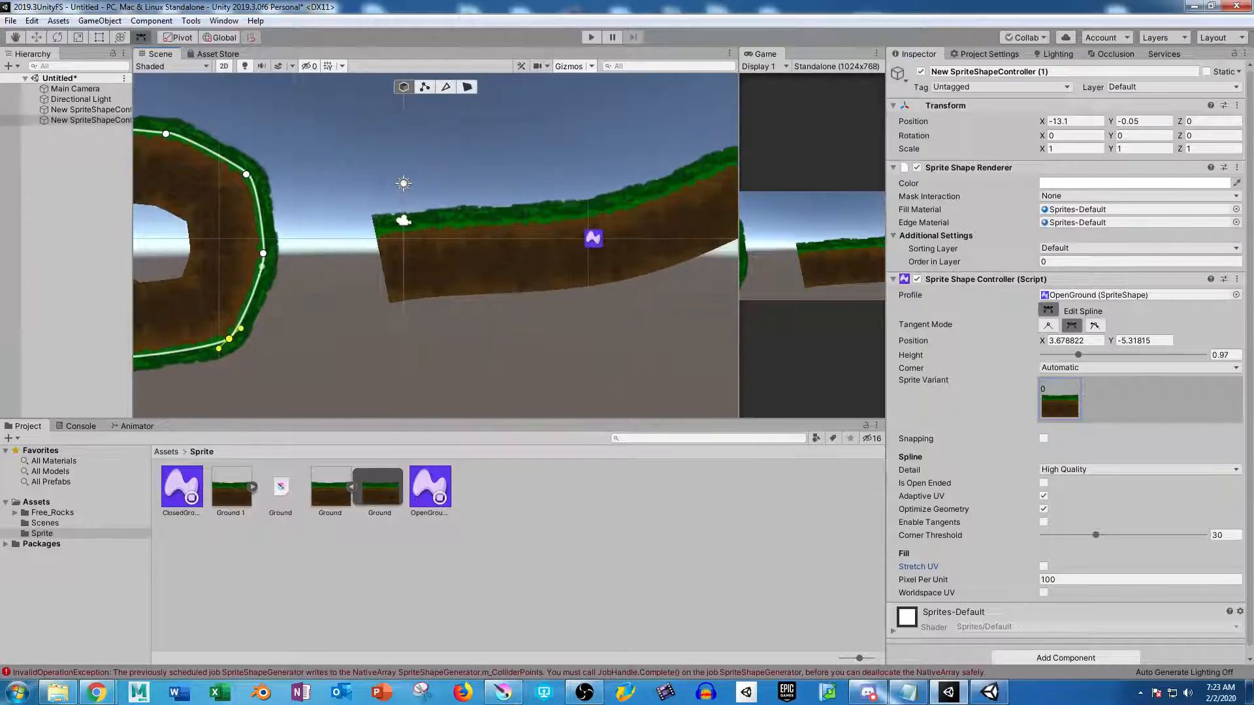
scroll(574, 359, down, 5)
middle_drag(732, 257, 367, 249)
scroll(522, 320, down, 7)
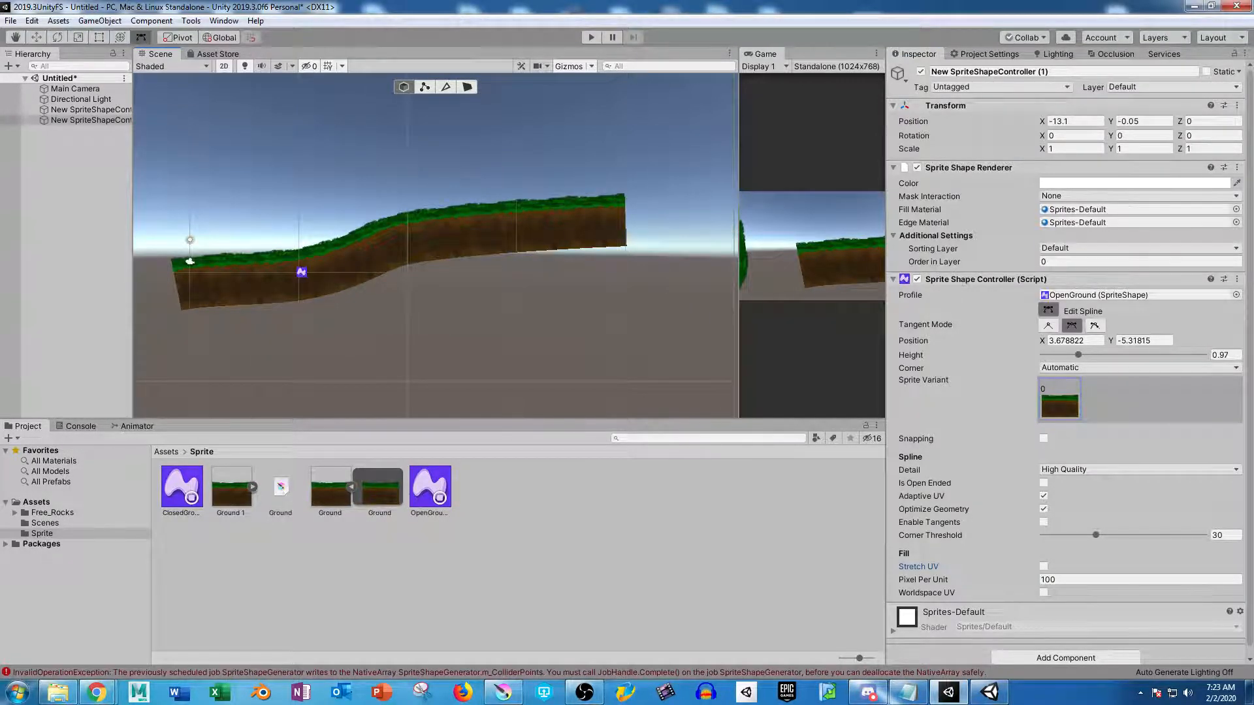
click(1044, 438)
middle_drag(202, 274, 670, 273)
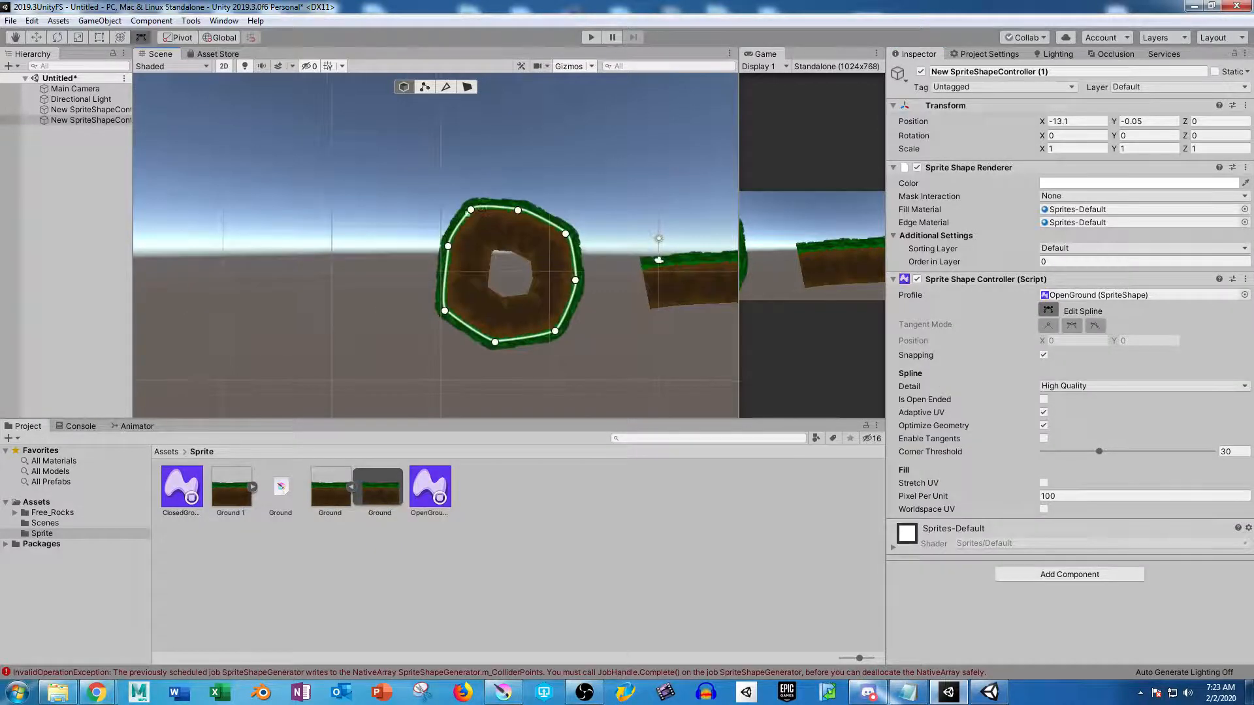
click(518, 210)
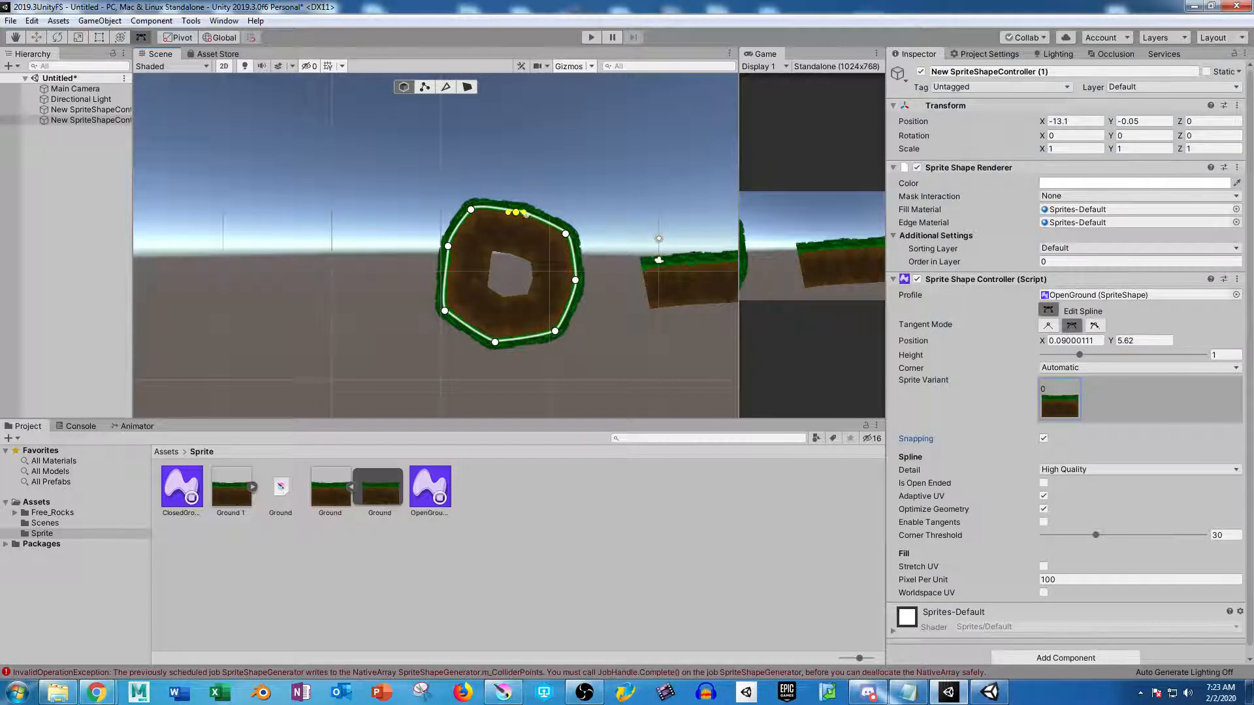
drag(516, 212, 514, 208)
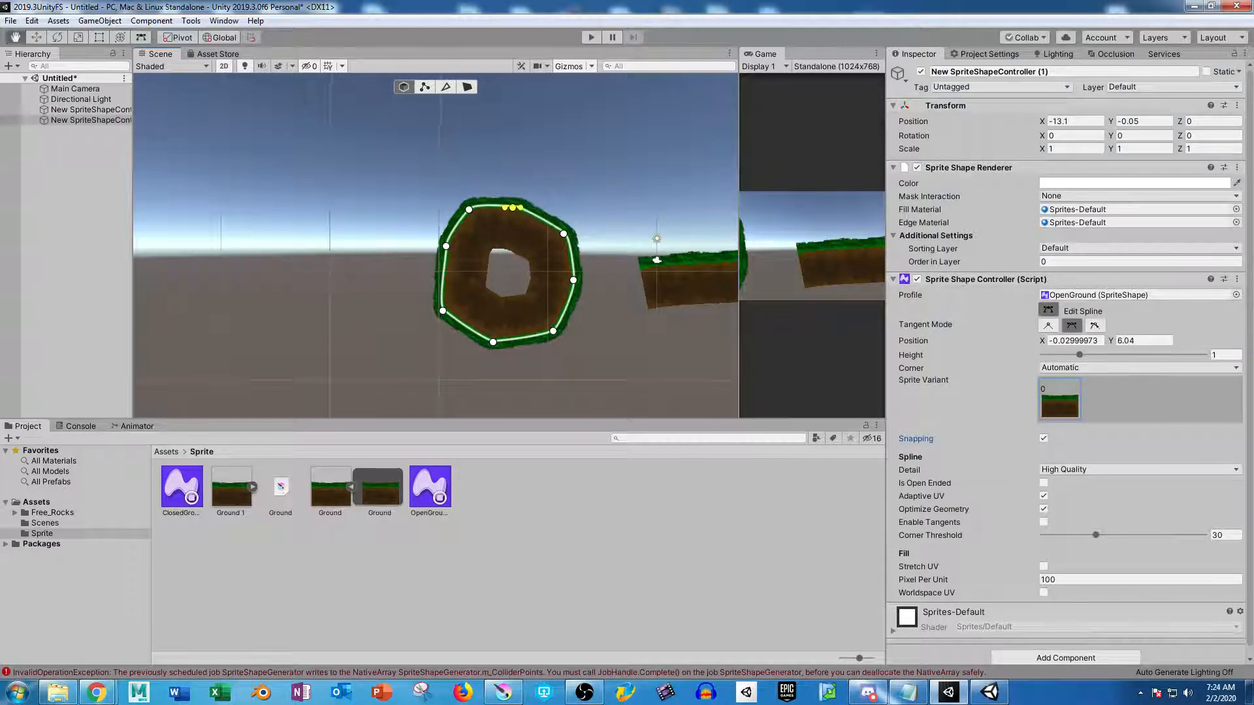
middle_drag(515, 208, 298, 225)
drag(298, 224, 343, 252)
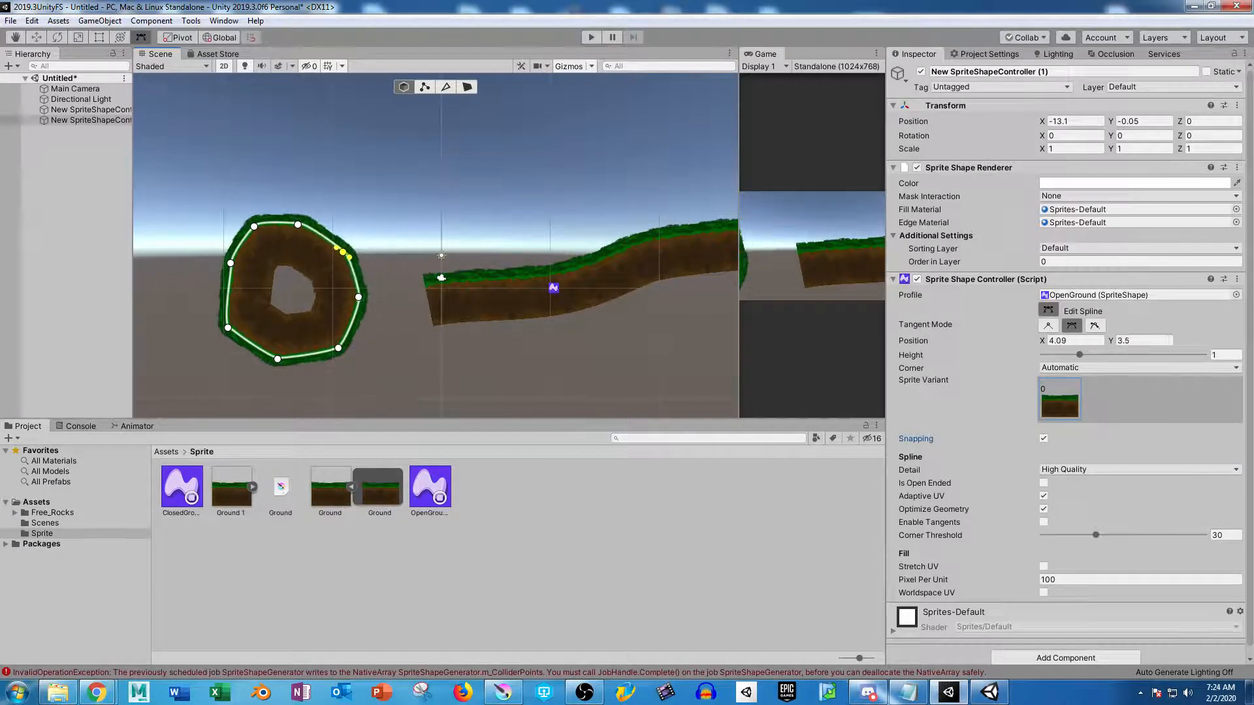
key(Escape)
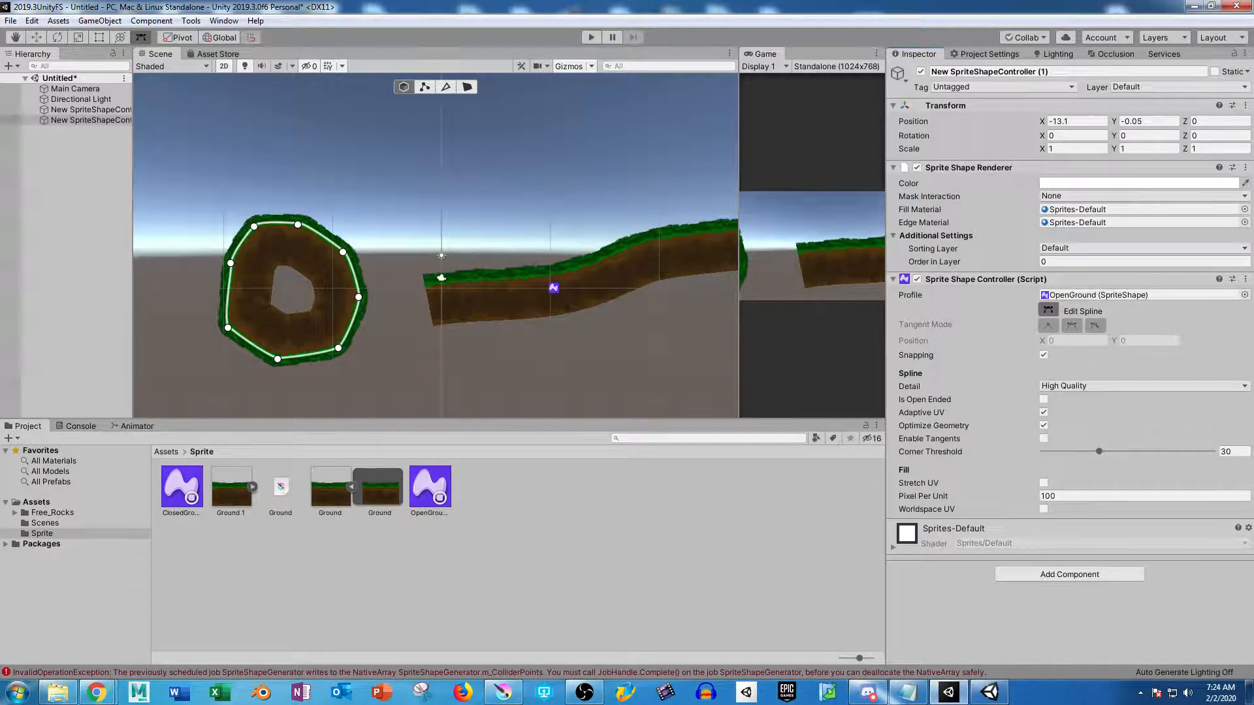
Select the ClosedGround shape and move its lower-left spline point to the terrain's bottom corner, about X -10.85, Y -3.51
key(w)
click(554, 287)
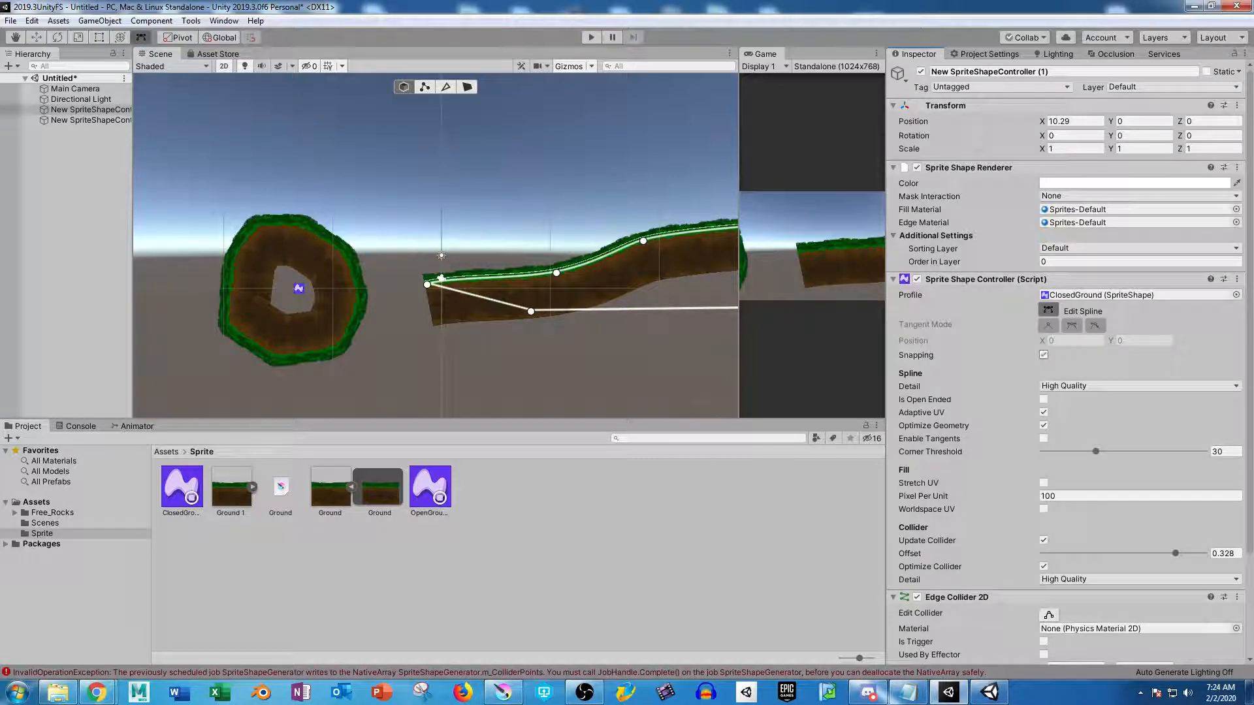
drag(531, 311, 434, 328)
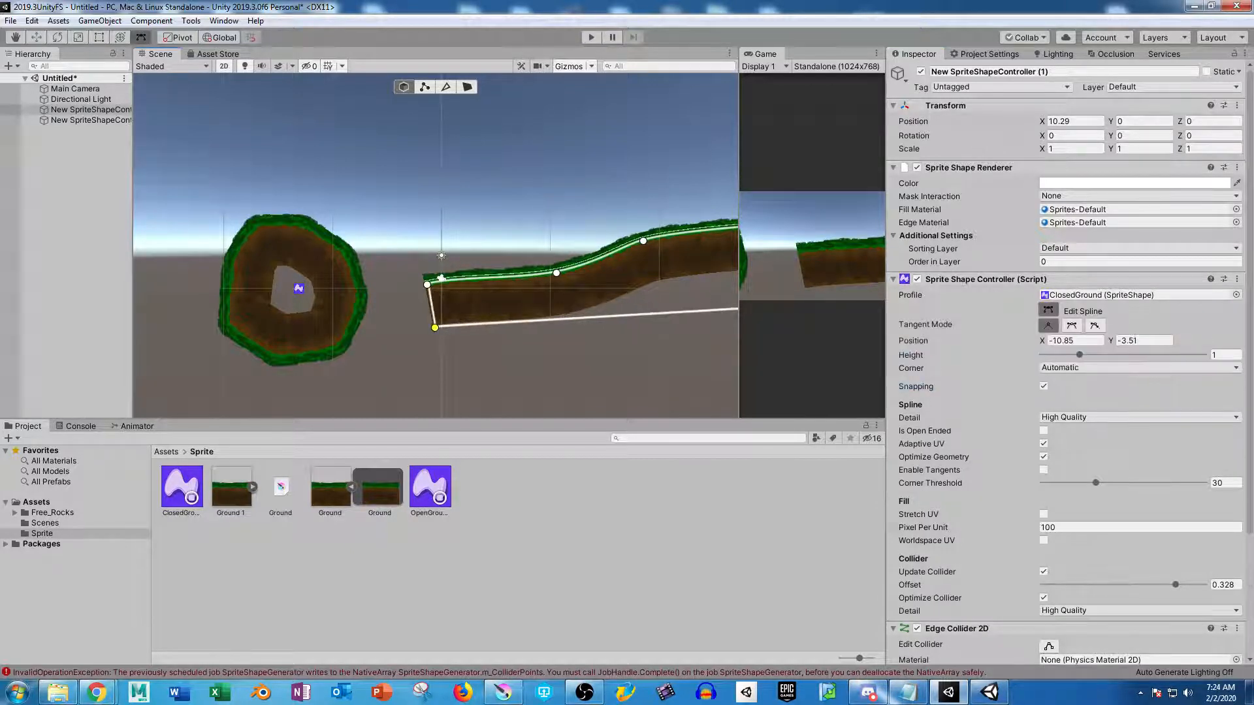
Pull ClosedGround's right end spline point outward along the terrain to about X 54.23, Y 6.52
middle_drag(434, 328, 226, 348)
middle_drag(538, 330, 462, 339)
drag(475, 338, 770, 249)
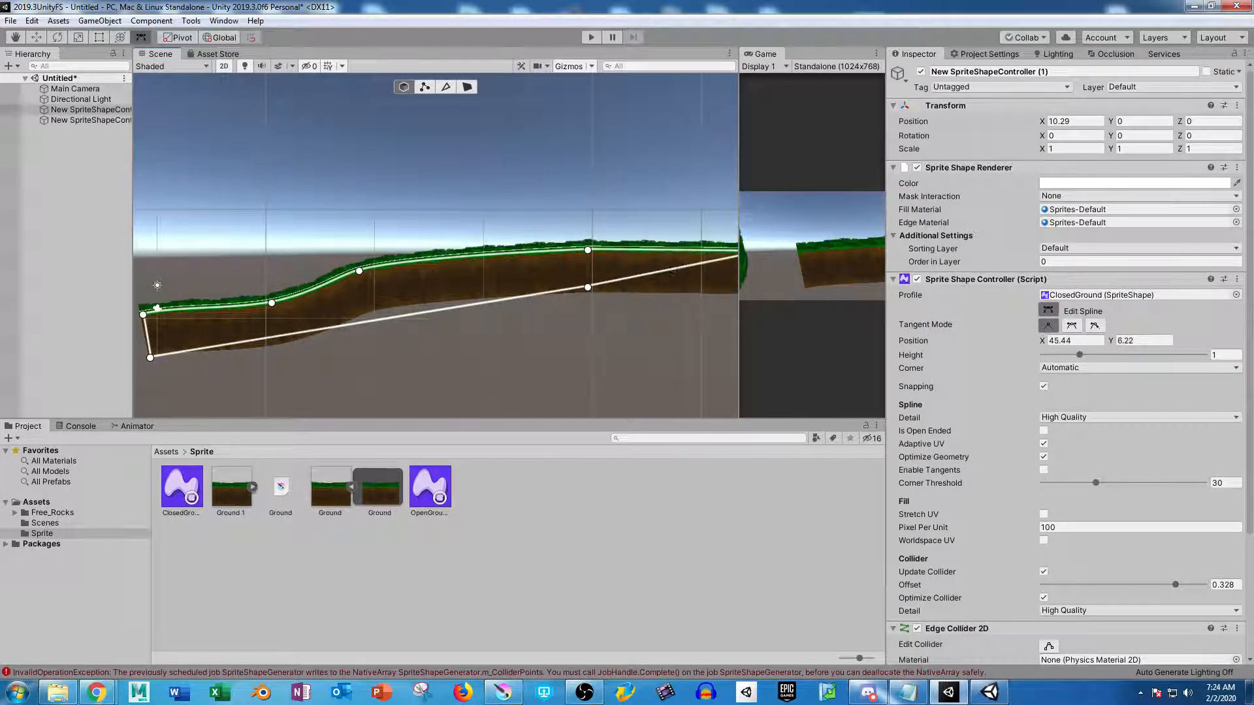
middle_drag(673, 271, 509, 282)
drag(600, 262, 696, 260)
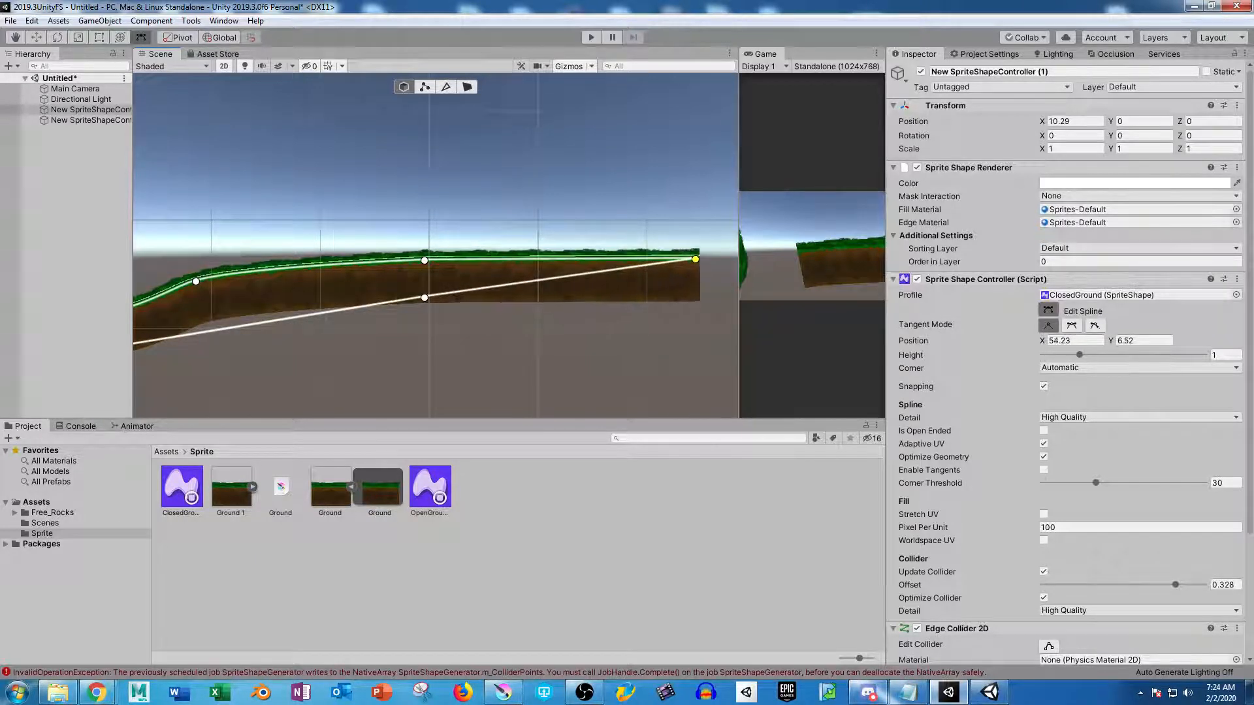
Try shortening the strip to about X 42.32, Y 6.33 with a continuous tangent on its end point, and undo the tangent change
scroll(570, 309, up, 5)
middle_drag(604, 301, 462, 293)
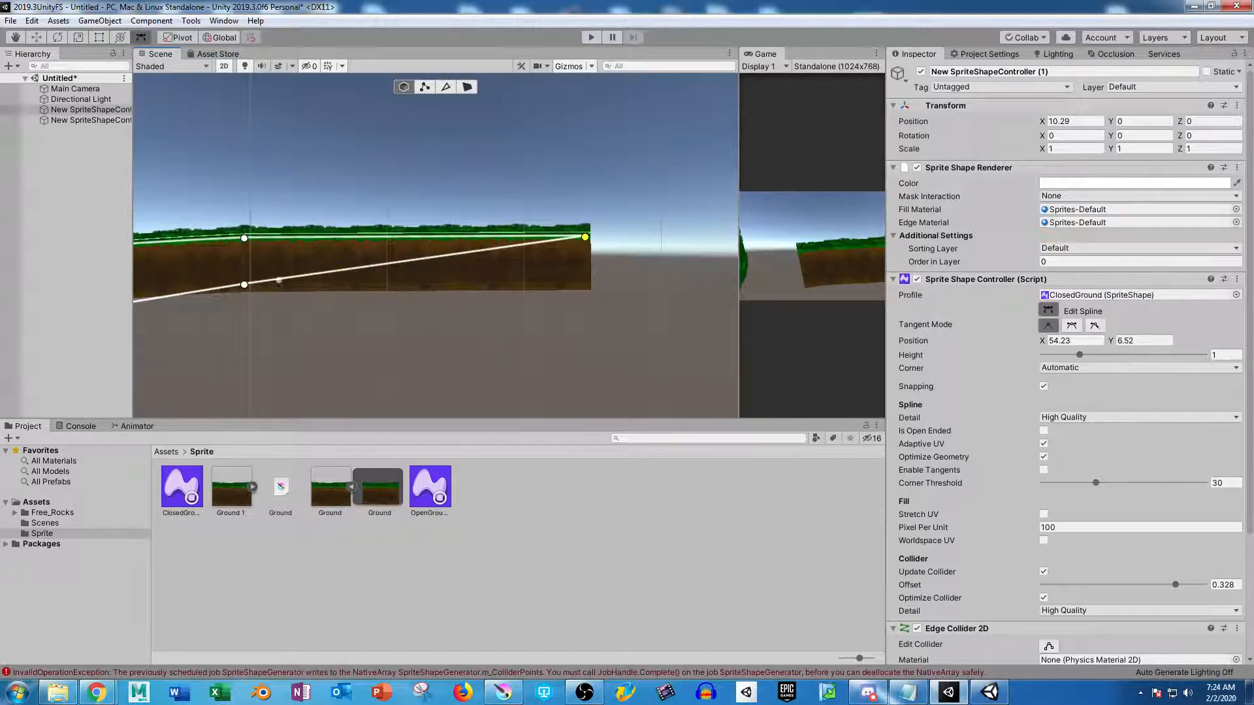
drag(584, 237, 422, 240)
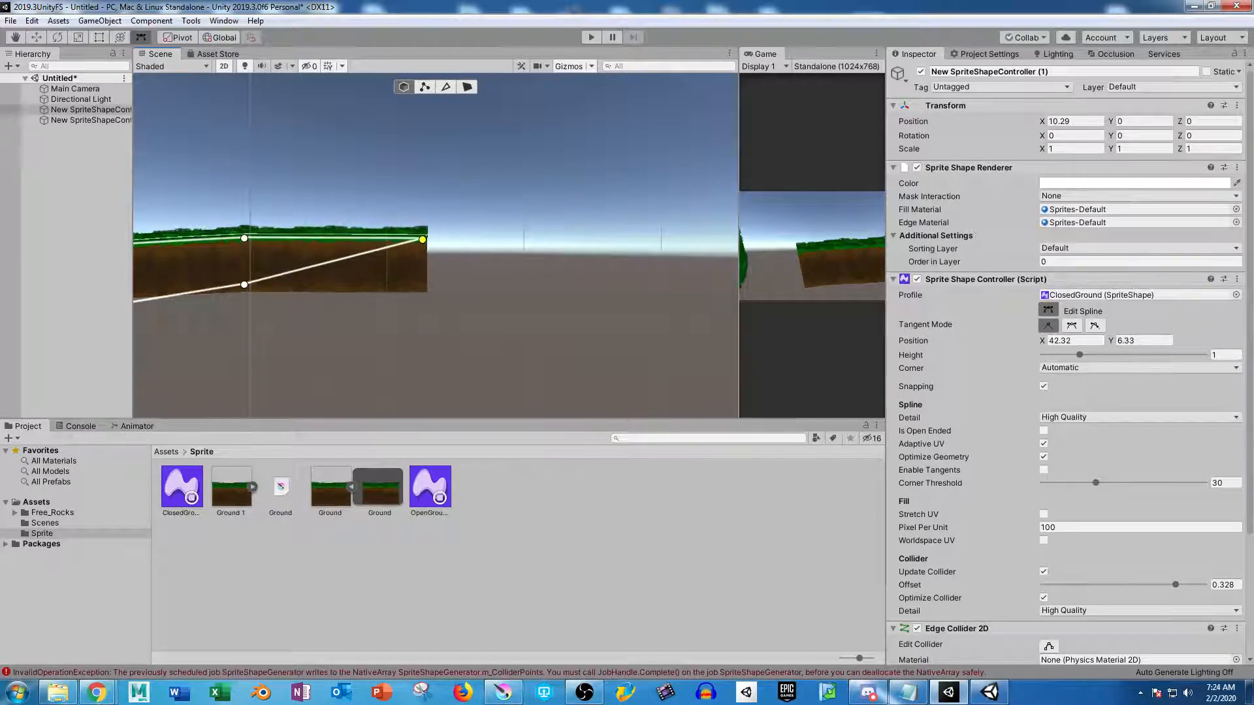
key(m)
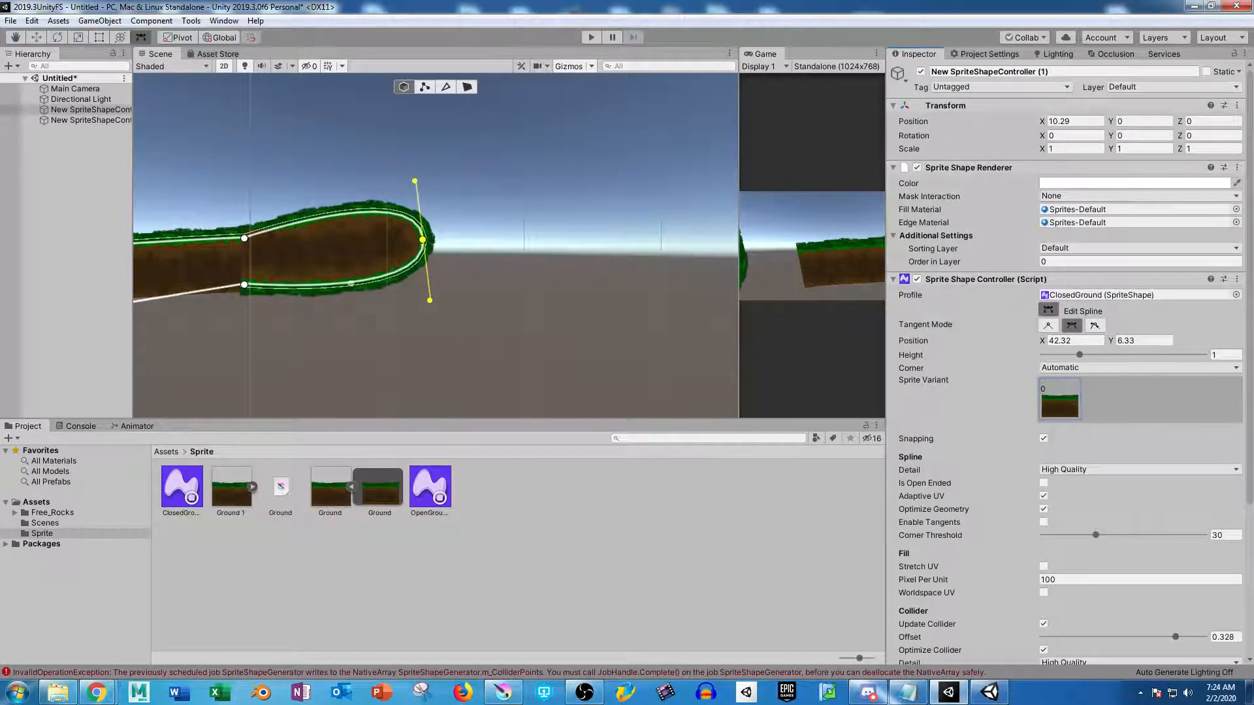
key(ctrl+z)
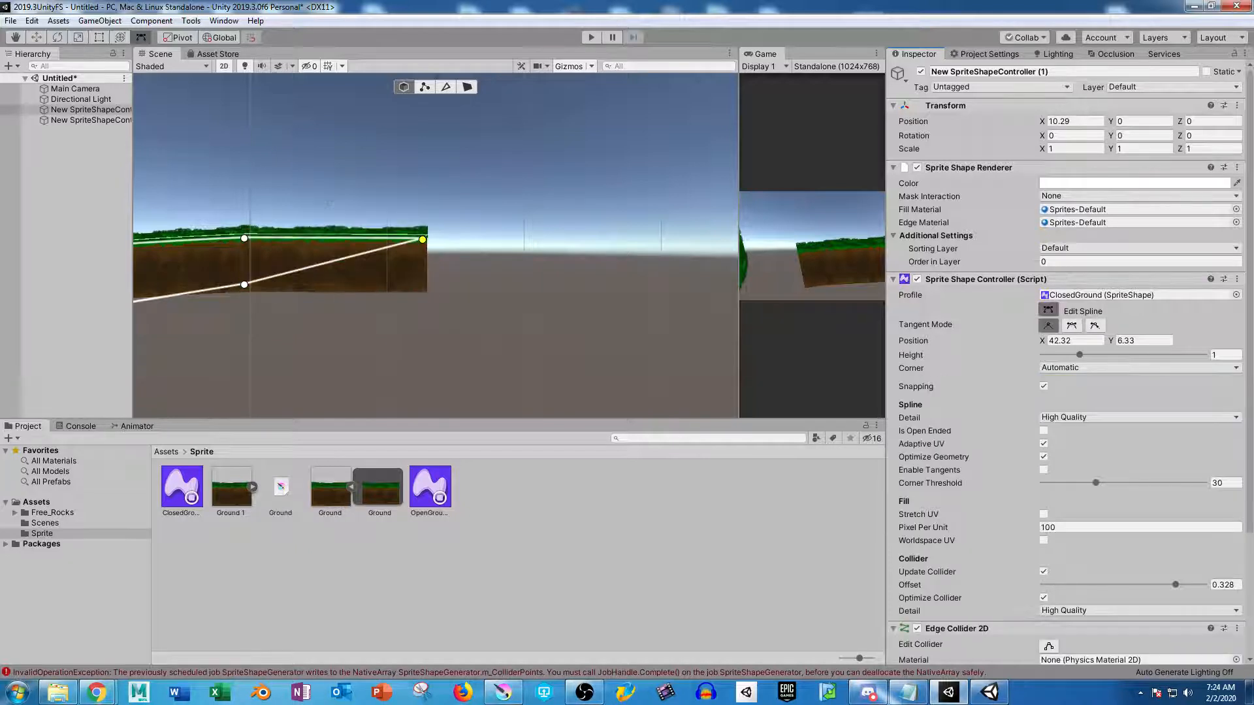
Extend the right end point to about X 58.44, Y 6.38 and give the top point near X 29.35 a continuous tangent
drag(423, 240, 643, 238)
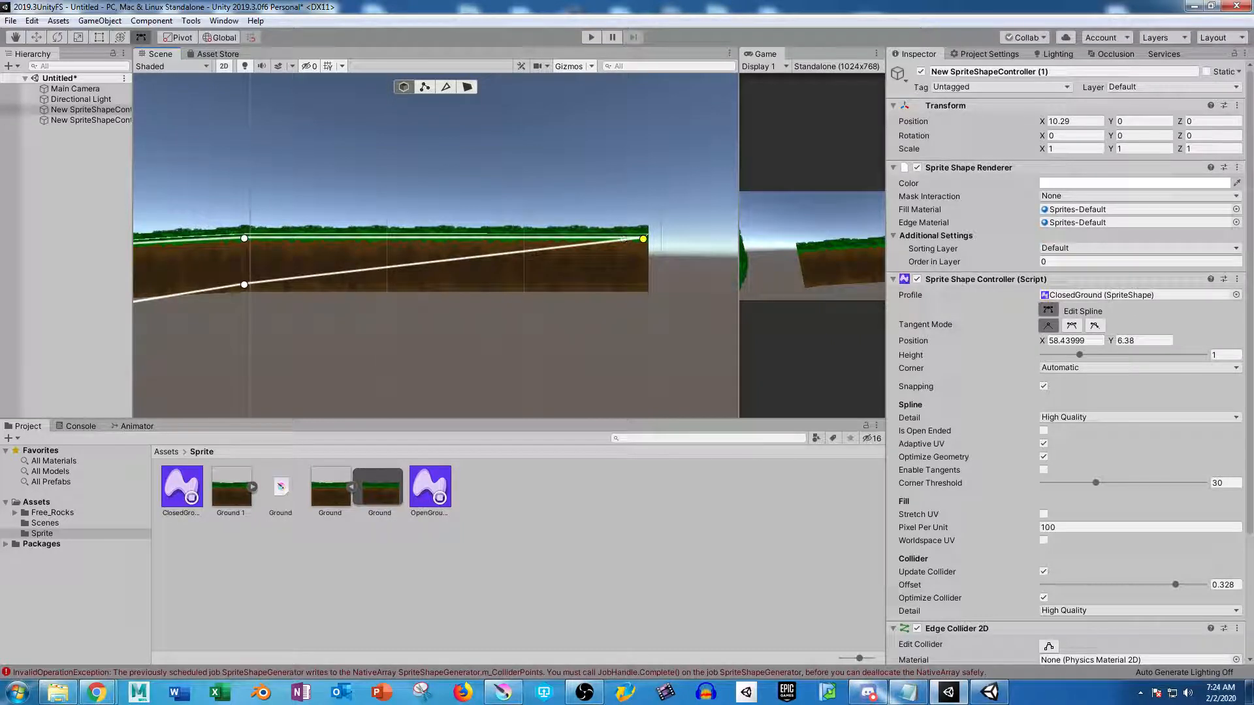
click(244, 238)
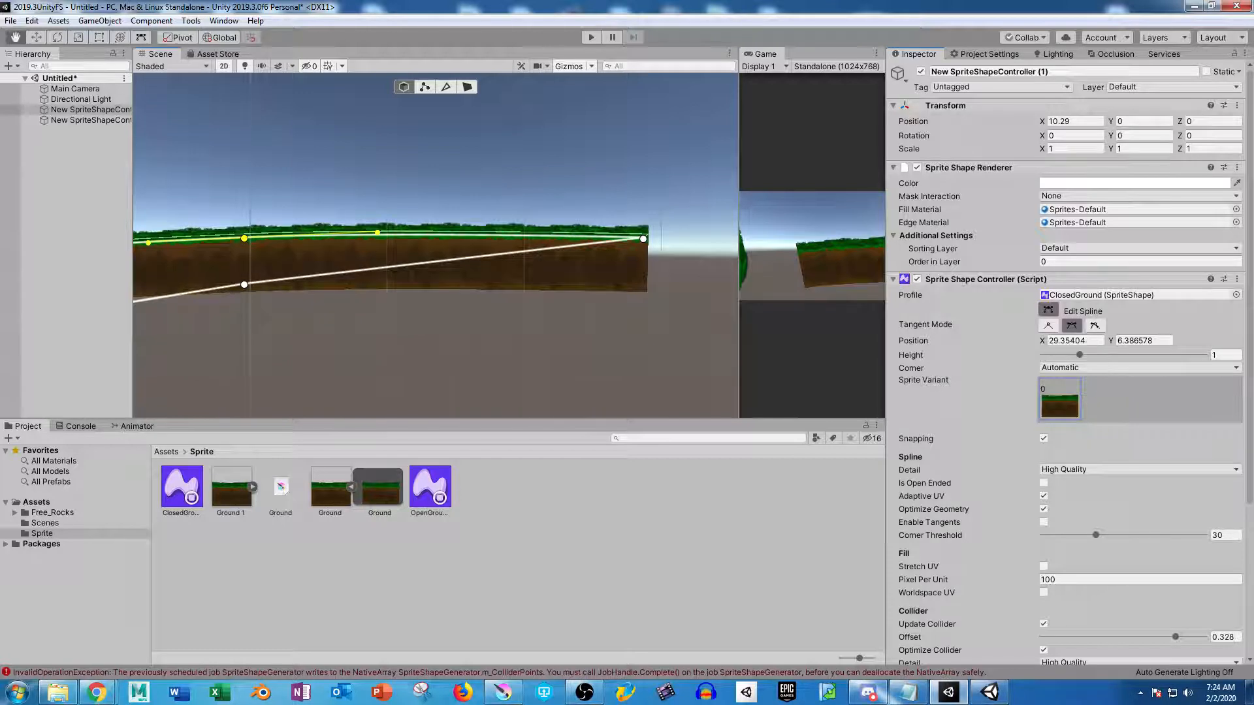
click(1071, 325)
Stretch the strip's right end point in two moves, through X 61.38, Y 6.32 to about X 71.42, Y 6.36
scroll(595, 270, down, 4)
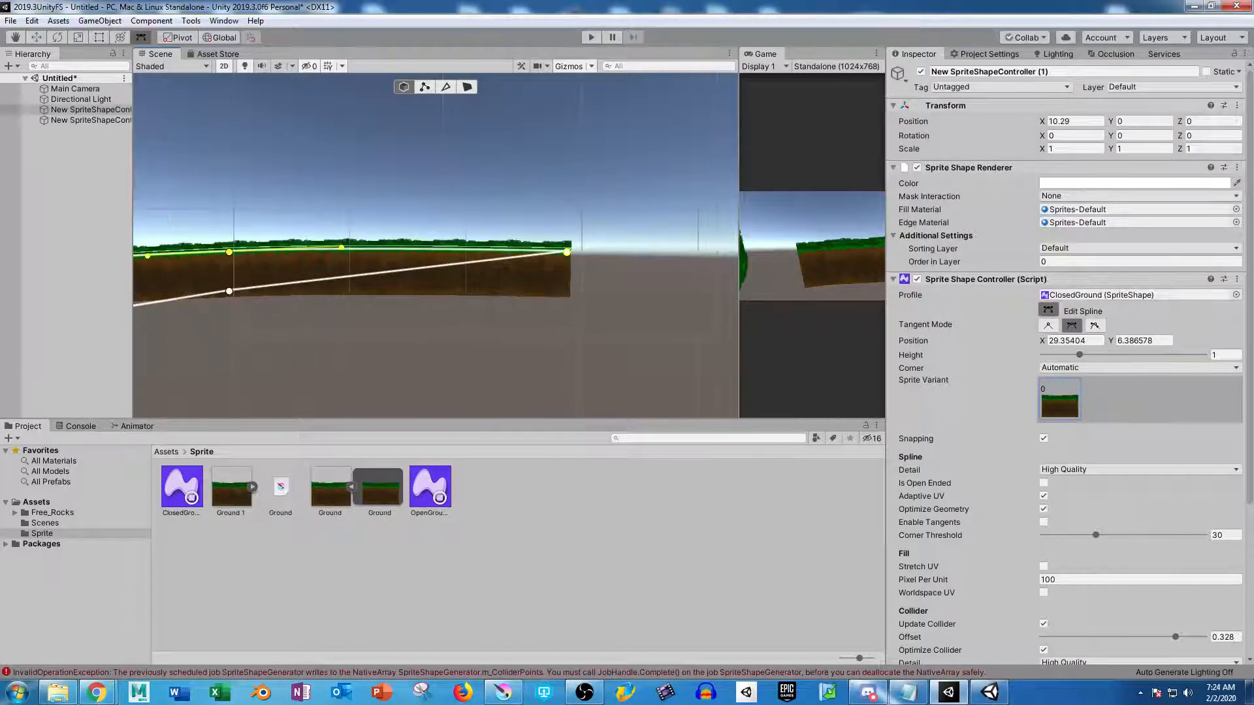
drag(567, 252, 603, 253)
middle_drag(602, 253, 1041, 222)
scroll(522, 299, up, 6)
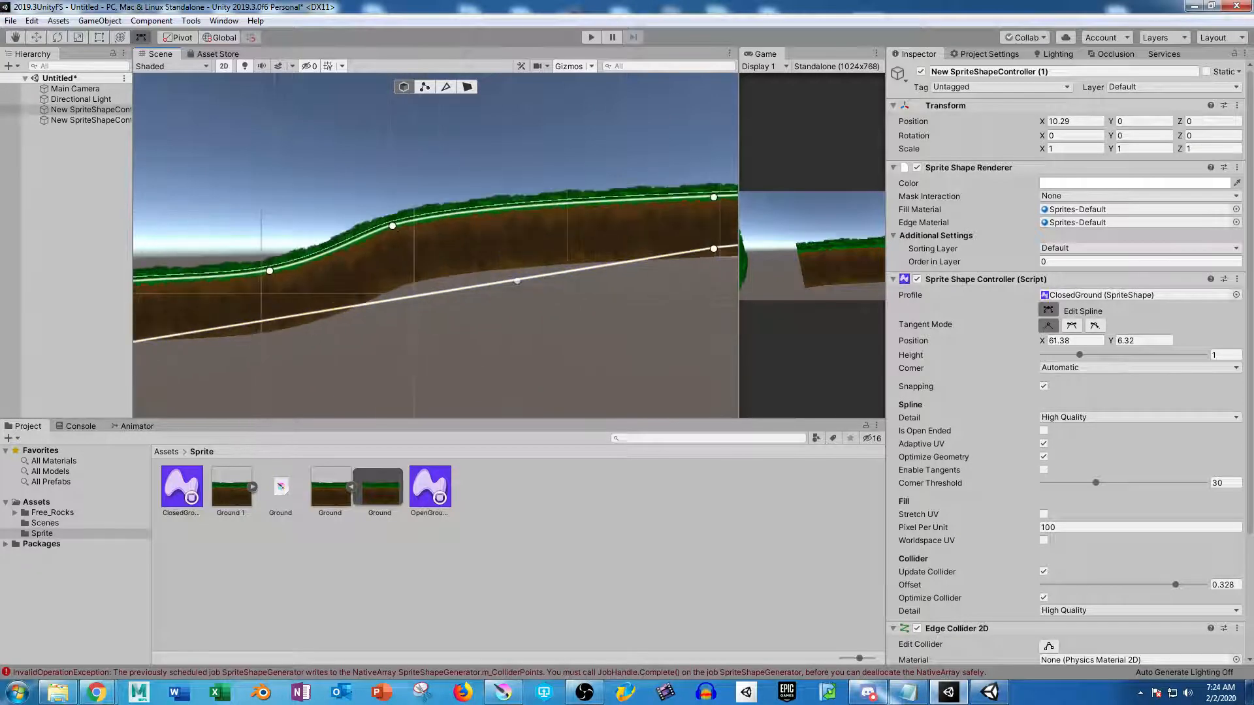
scroll(569, 297, up, 3)
middle_drag(652, 255, 303, 327)
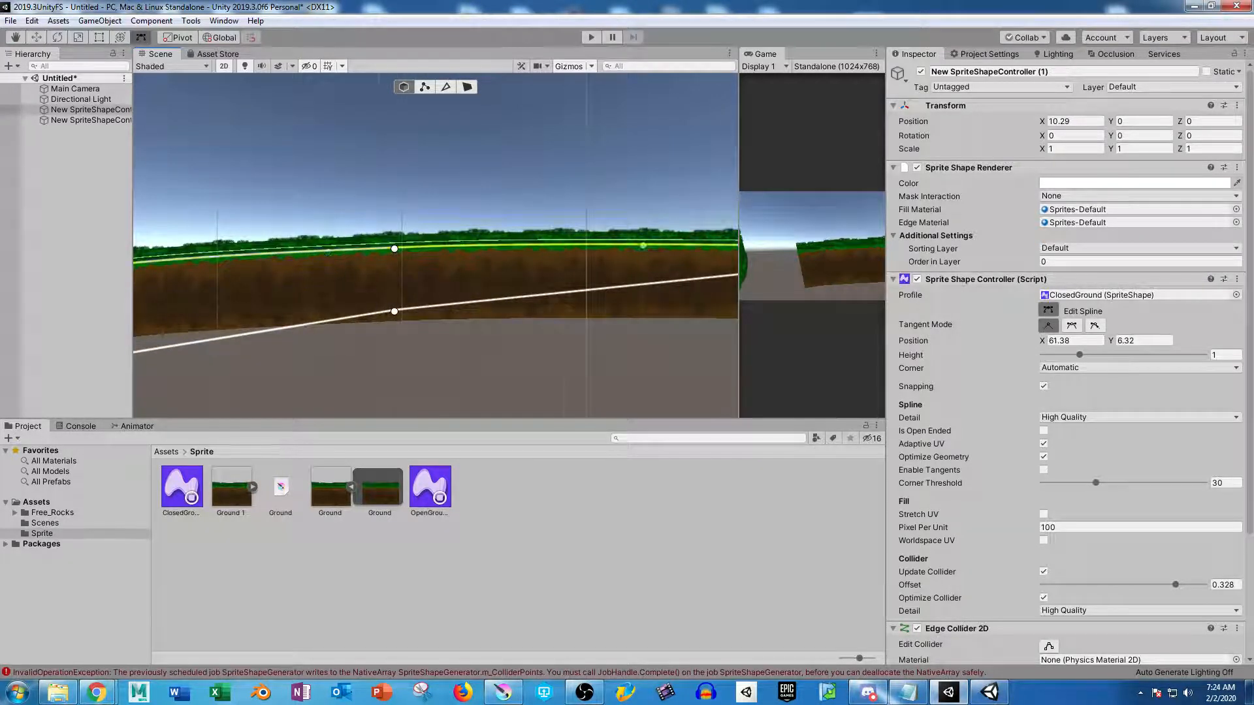
middle_drag(646, 252, 455, 263)
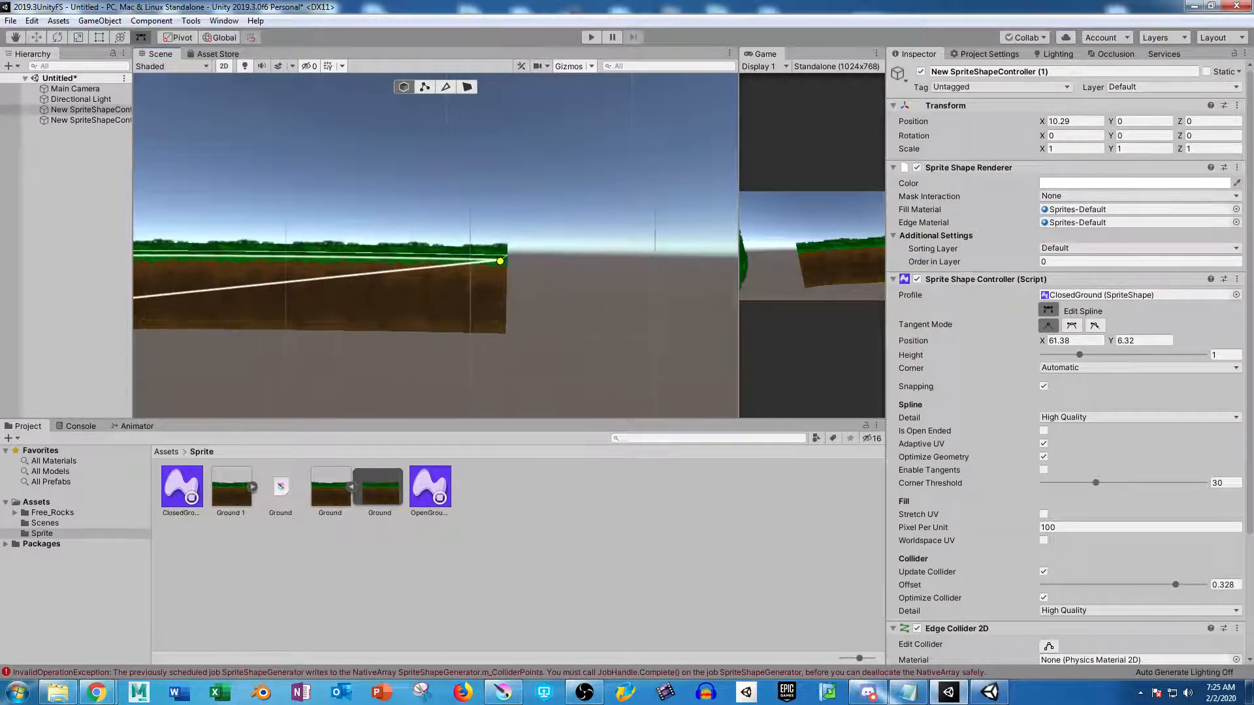
drag(500, 262, 685, 260)
scroll(506, 348, down, 15)
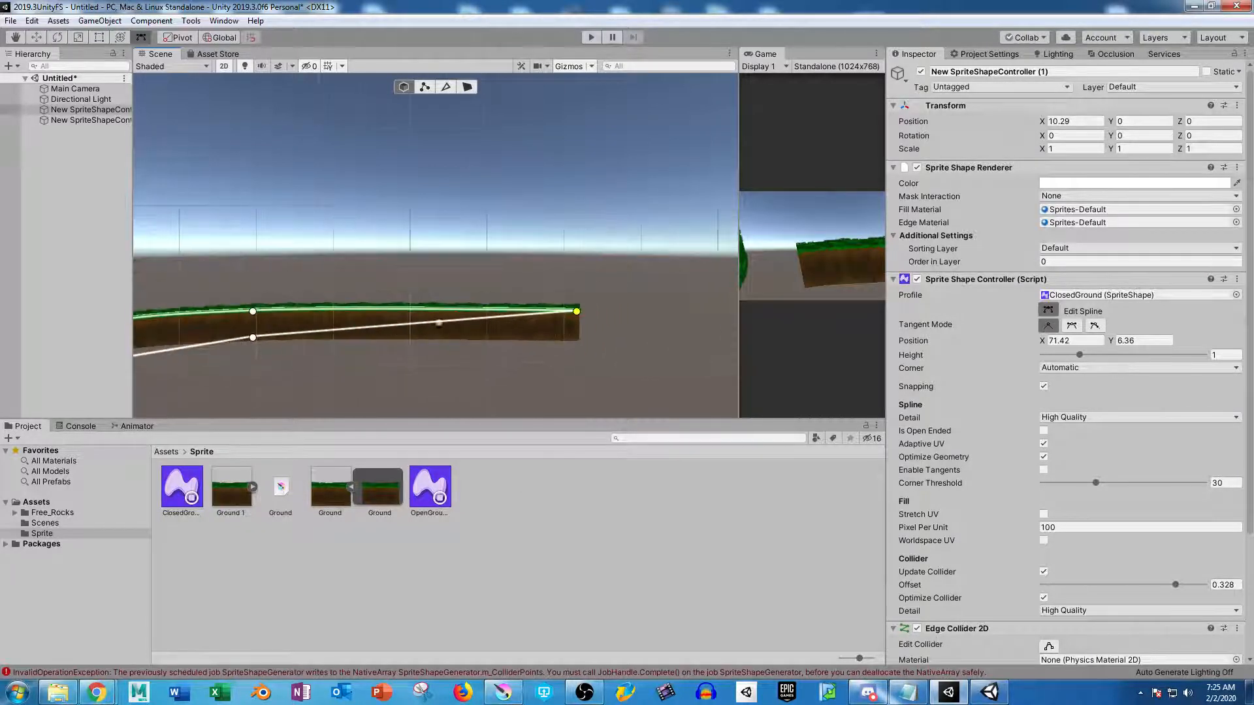
Move the strip's right end point further out and upward to about X 80.63, Y 8.05
middle_drag(422, 343, 602, 283)
middle_drag(489, 284, 232, 275)
scroll(609, 254, down, 4)
drag(449, 249, 507, 238)
middle_drag(178, 271, 432, 240)
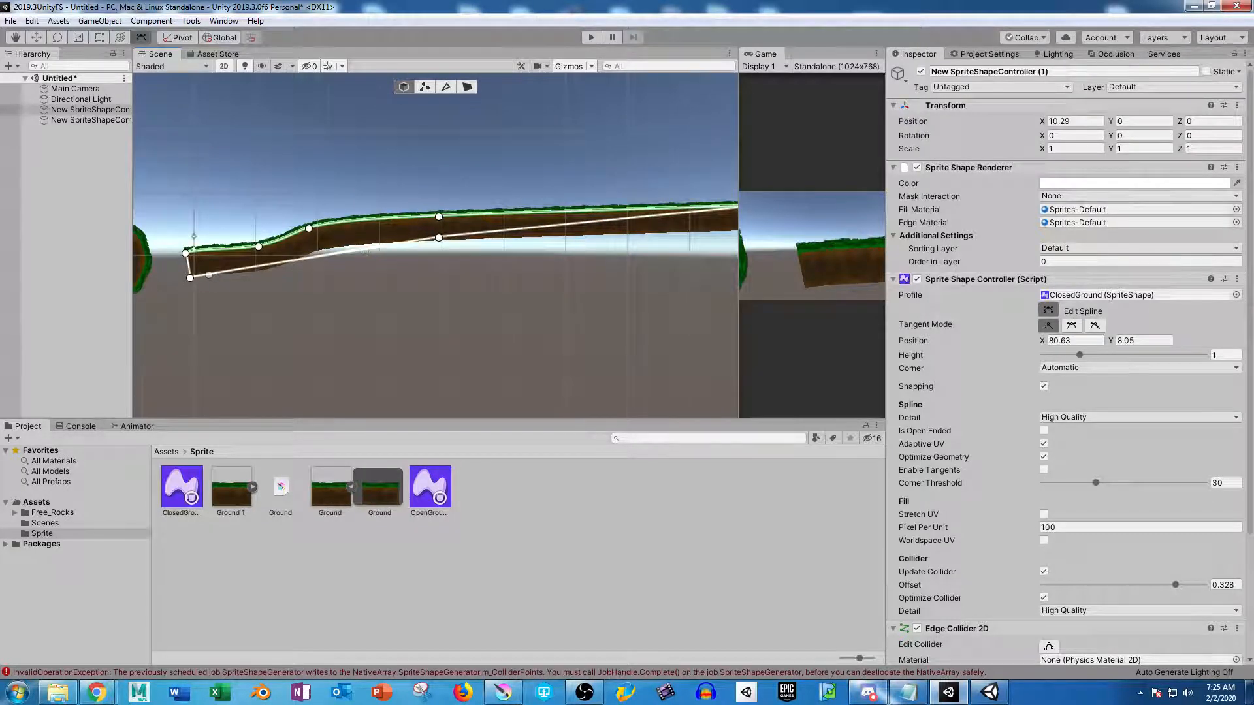
Delete the round OpenGround shape from the scene
middle_drag(211, 275, 529, 274)
click(90, 120)
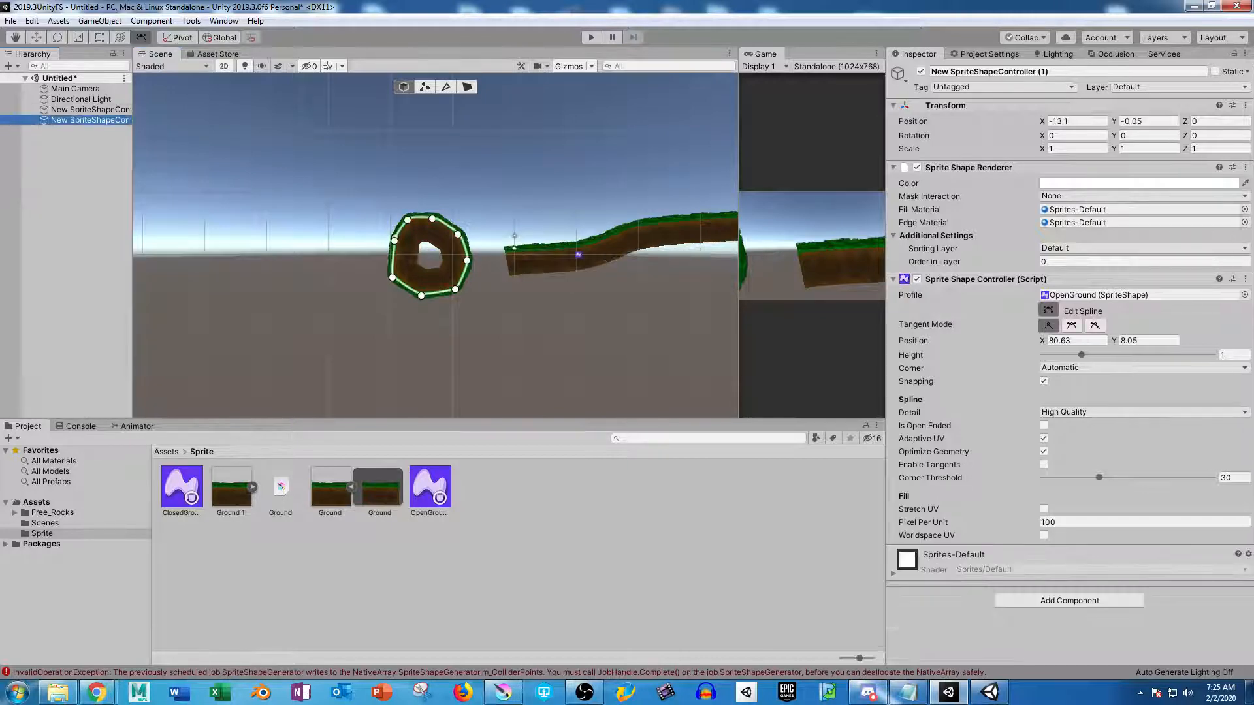
key(Delete)
Edit ClosedGround's spline, pull its left end outward, and add points near X -23.18, Y -0.65; X -45.82, Y 1.14; and X -1.49, Y -8.06
click(578, 254)
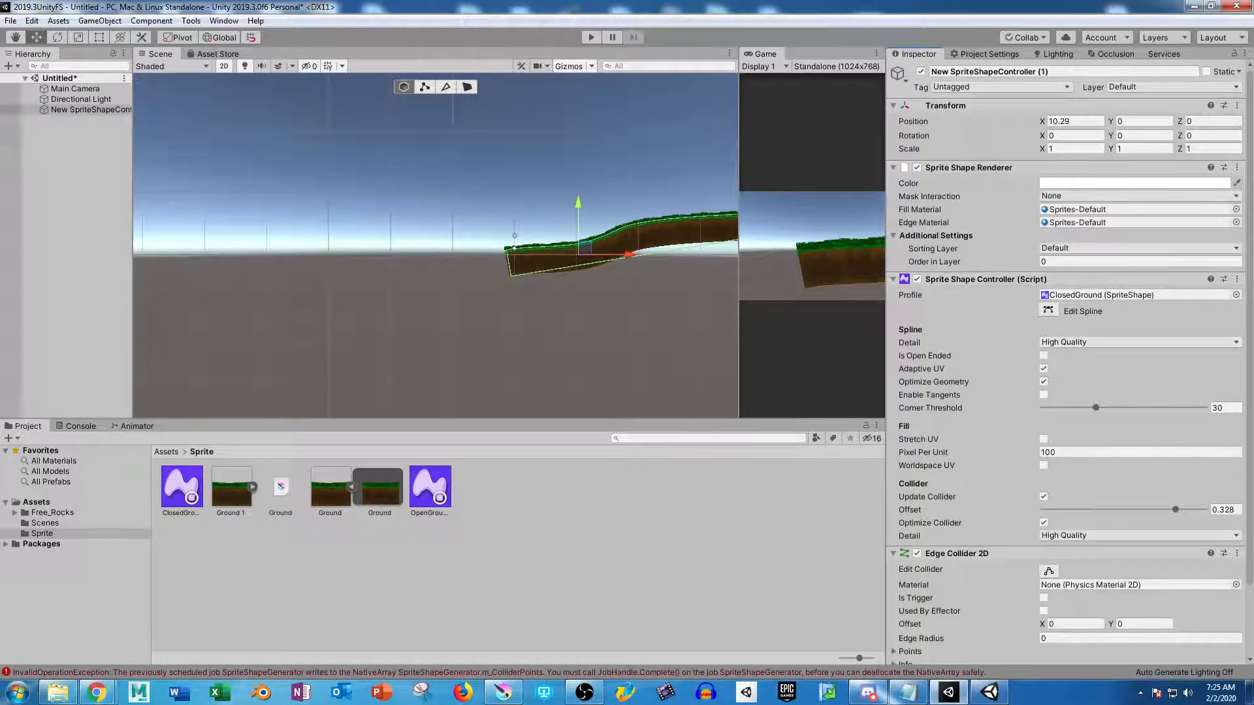
click(1048, 309)
drag(506, 252, 205, 259)
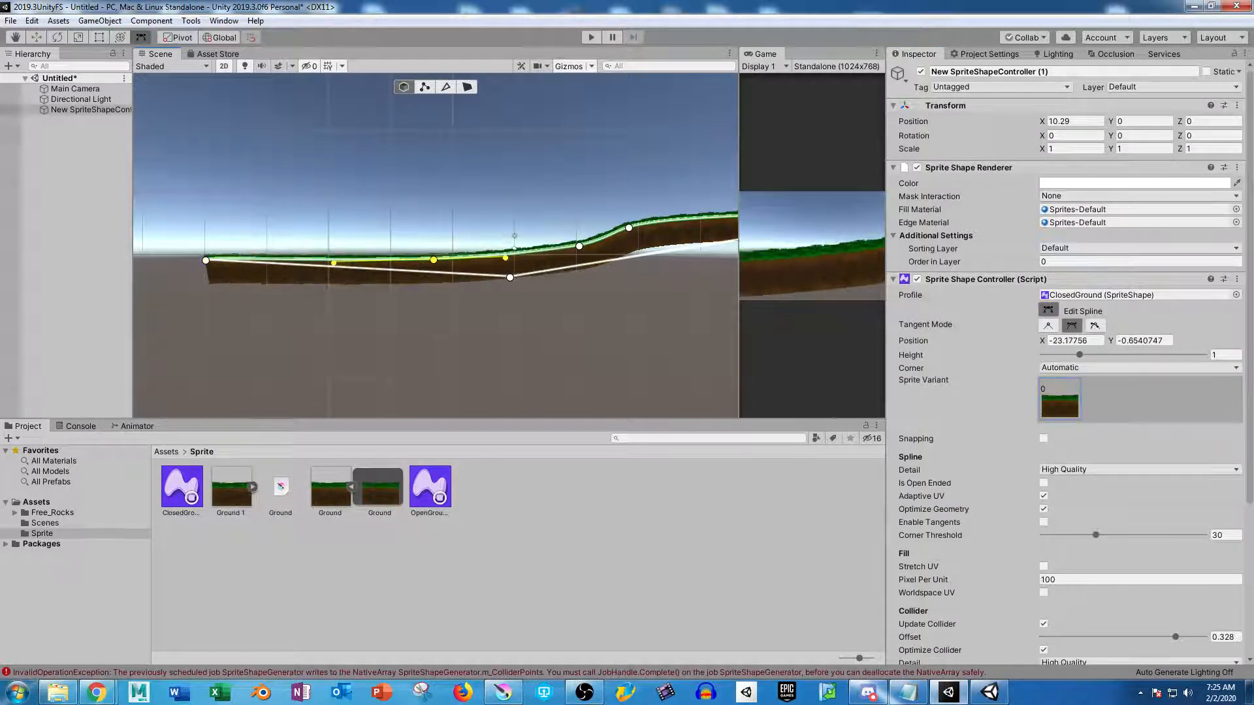
drag(510, 277, 199, 300)
drag(294, 258, 294, 250)
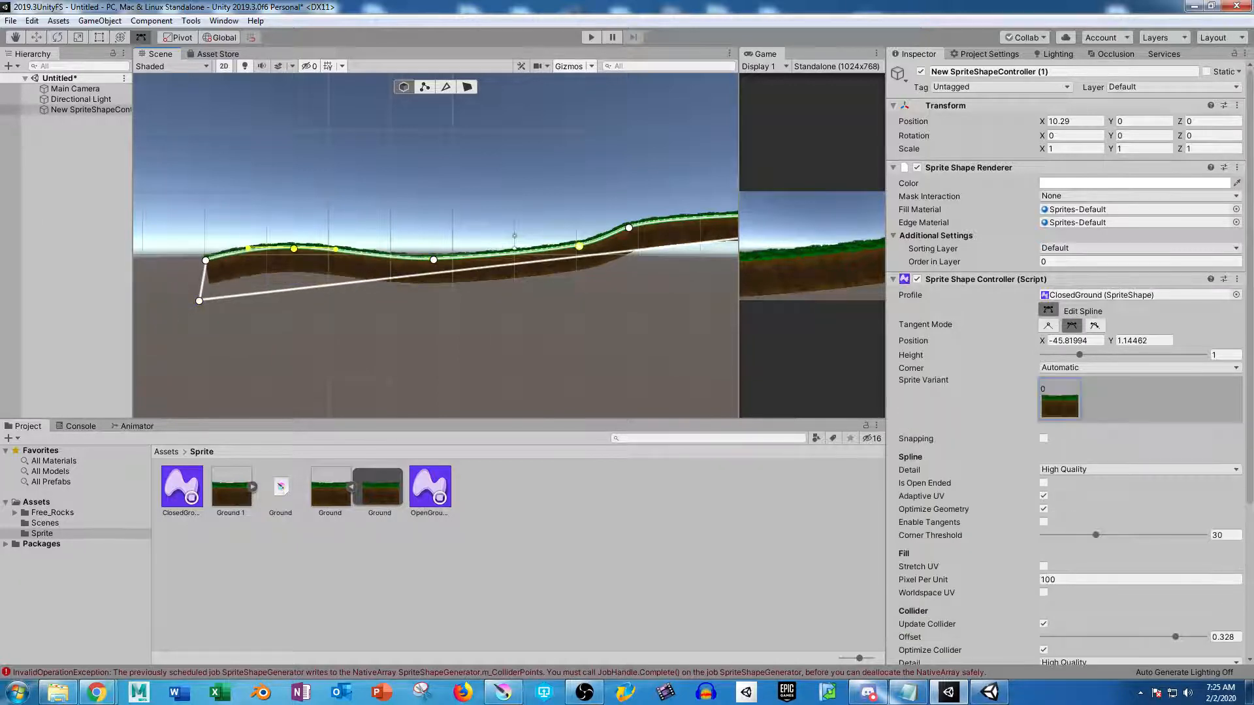
drag(568, 260, 569, 305)
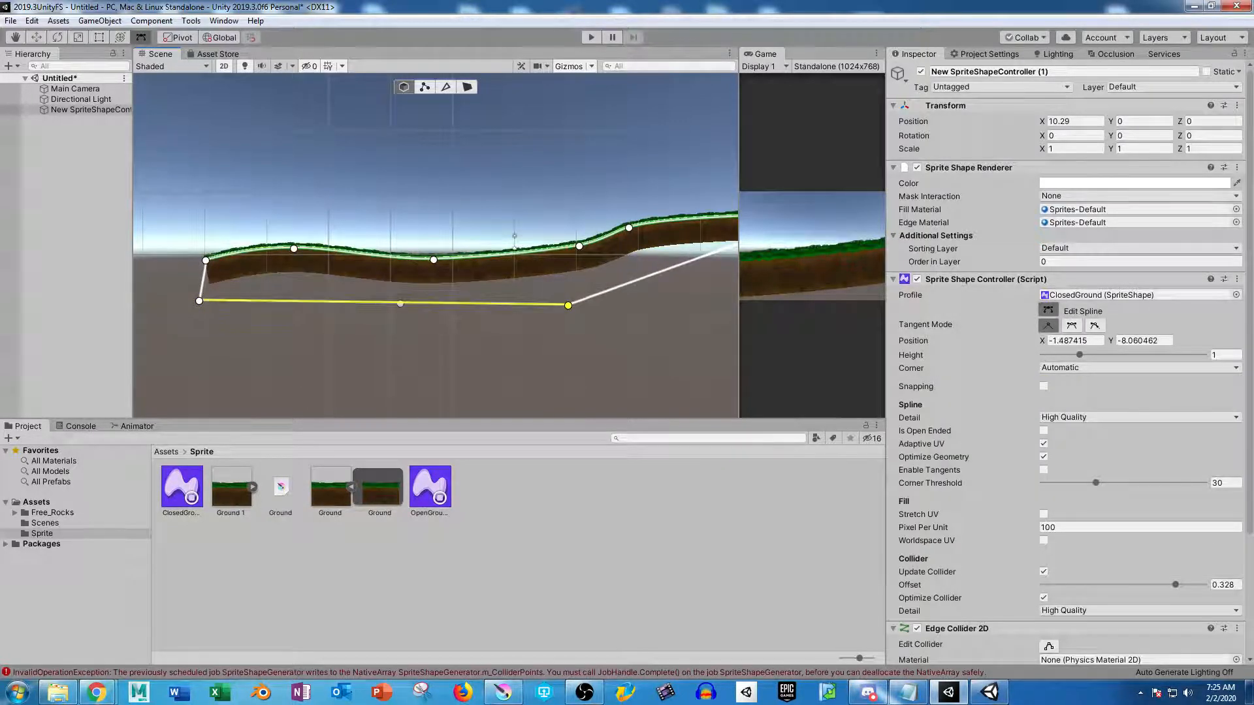
Extend the strip's upper-left end point further out and add a raised top point at about X -70.16, Y 0.51
middle_drag(198, 315, 341, 315)
drag(349, 262, 188, 279)
click(301, 254)
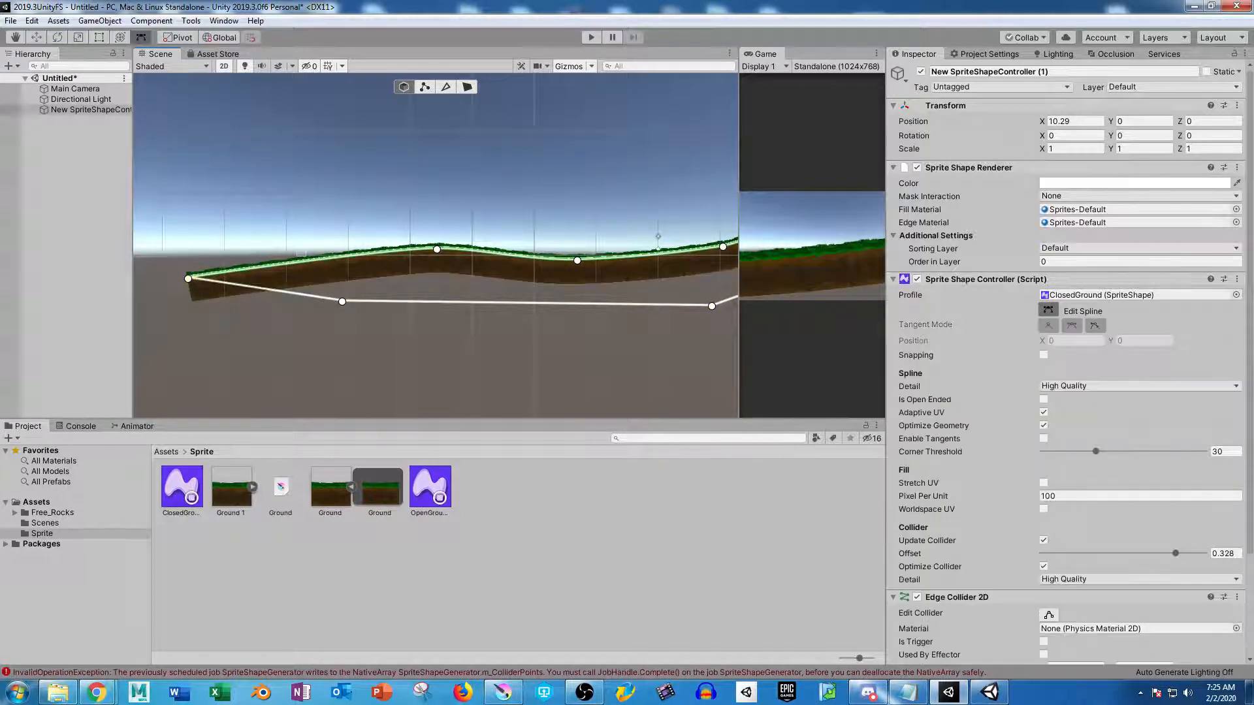
drag(304, 261, 287, 253)
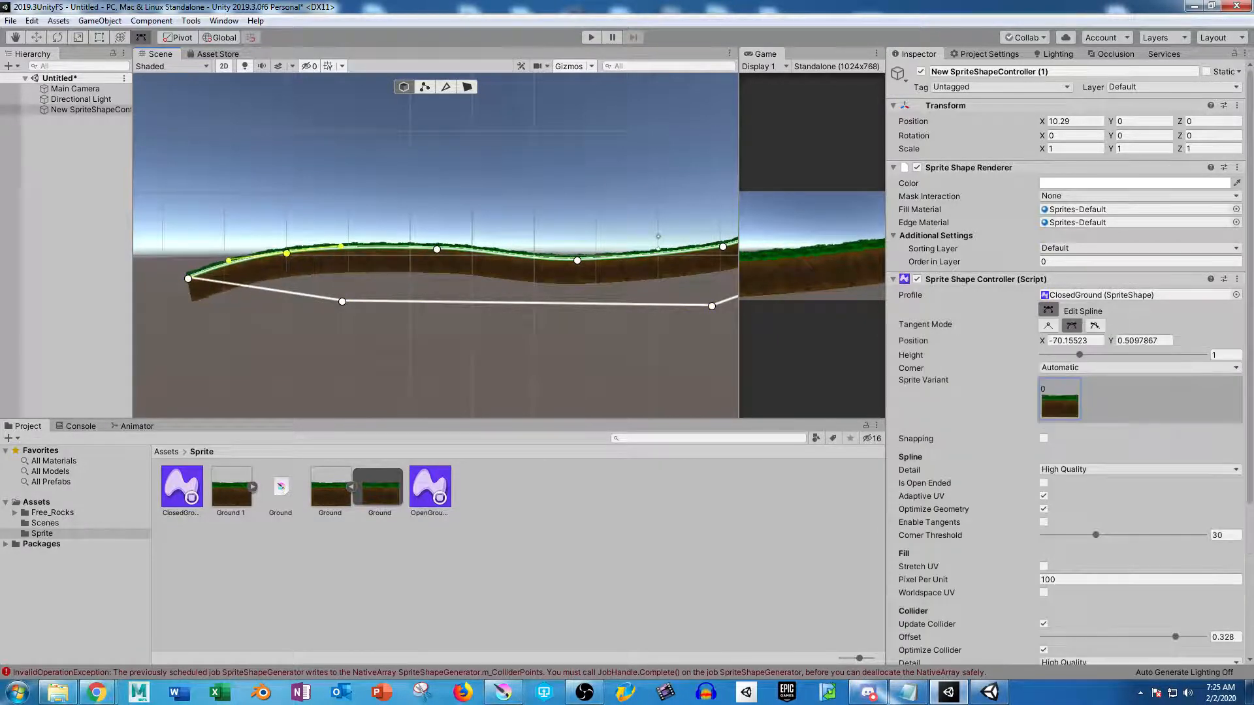
Fit ClosedGround's bottom edge to the terrain's underside by repositioning its bottom points and adding one at about X -19.20, Y -3.64
scroll(491, 306, down, 6)
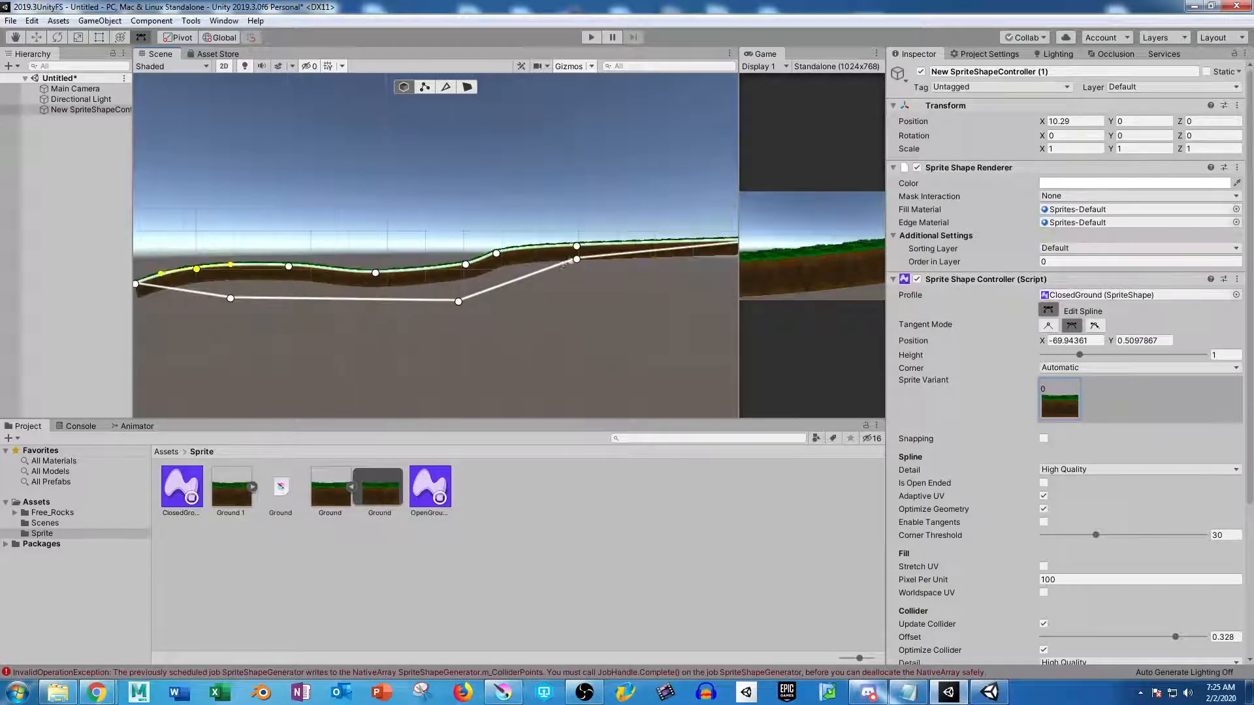
middle_drag(555, 266, 429, 258)
drag(455, 266, 622, 260)
drag(356, 302, 396, 271)
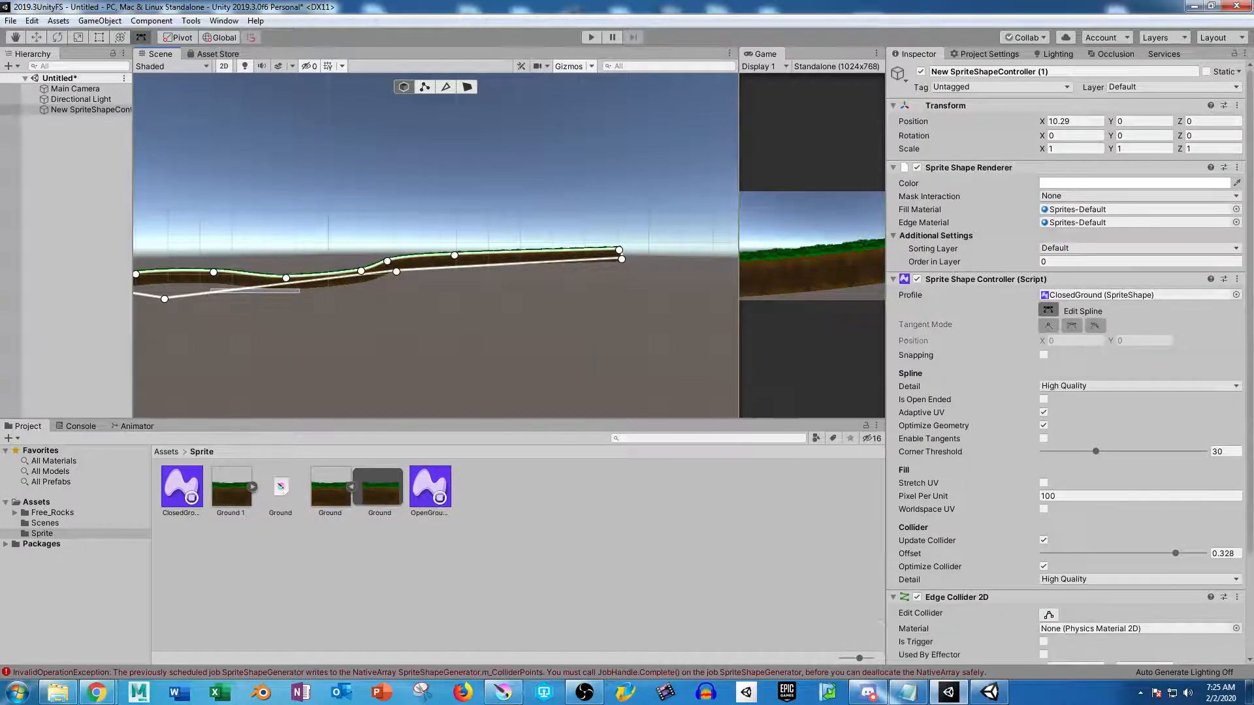
click(299, 288)
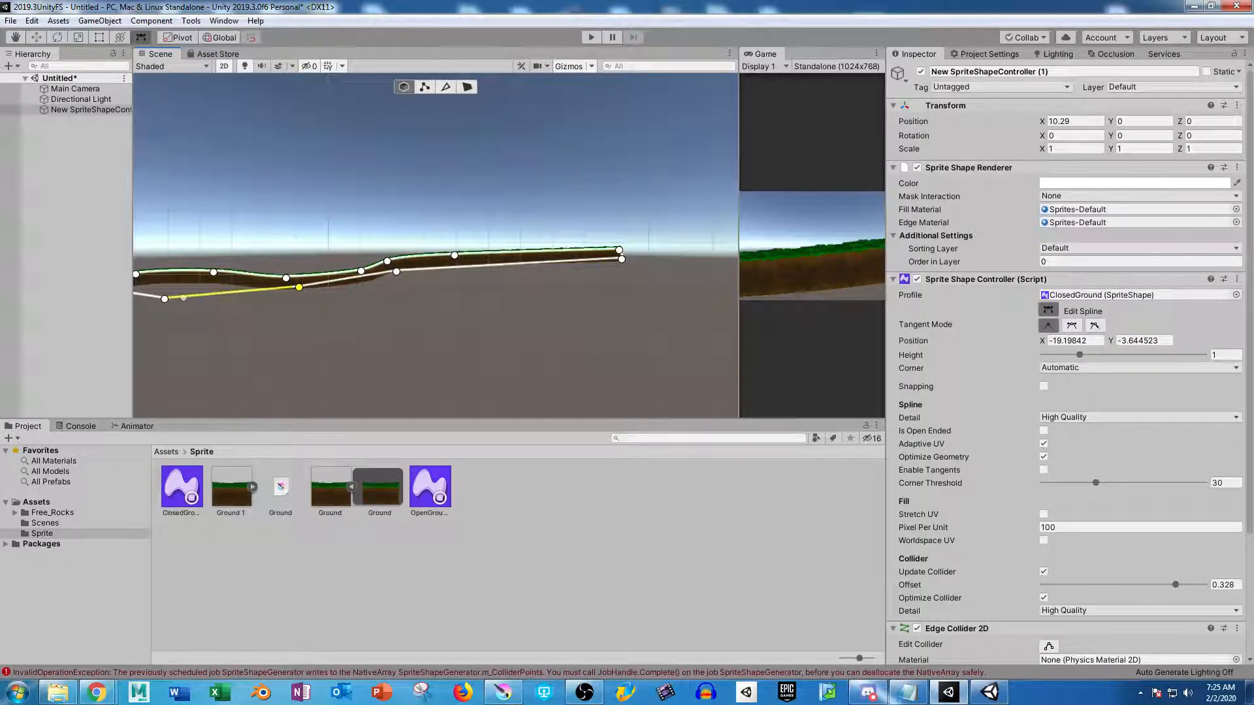
drag(165, 298, 174, 285)
Add a lower-left corner point at about X -85.01, Y -7.32 and set both left end points to linear tangents
middle_drag(162, 286, 415, 268)
drag(399, 268, 341, 282)
scroll(420, 310, up, 4)
scroll(448, 259, up, 3)
middle_drag(448, 259, 446, 212)
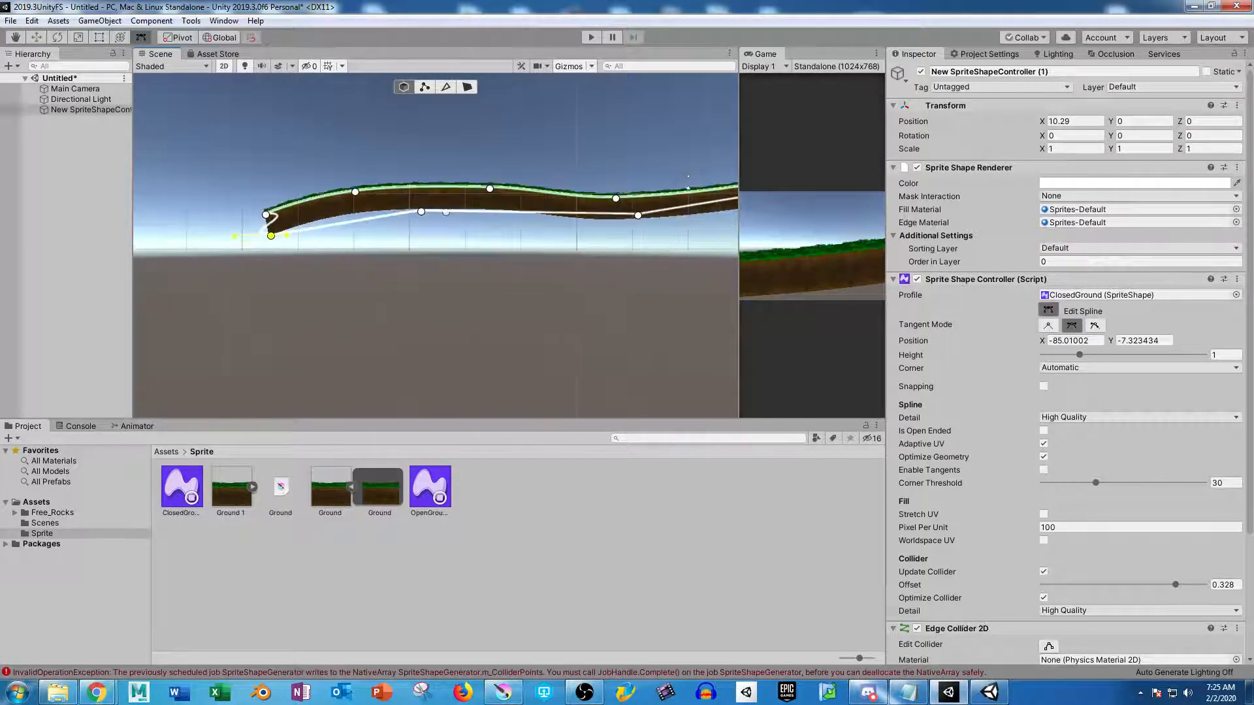
click(1048, 326)
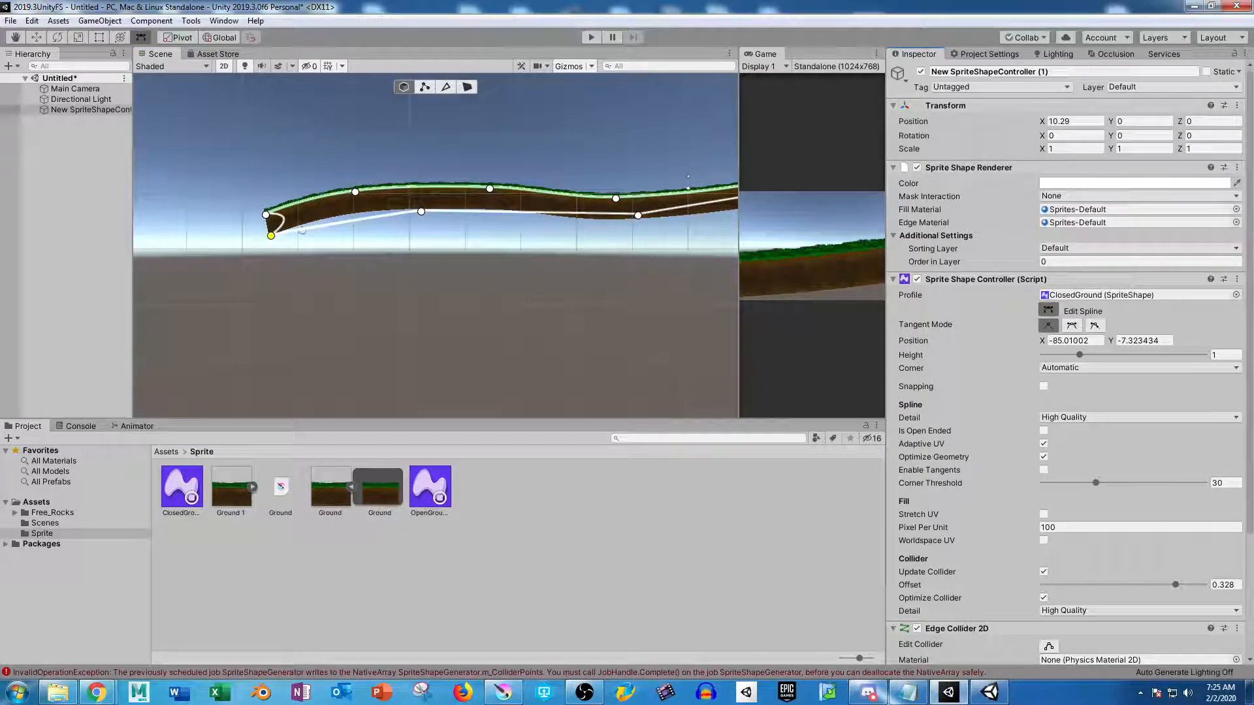
click(266, 214)
click(1047, 325)
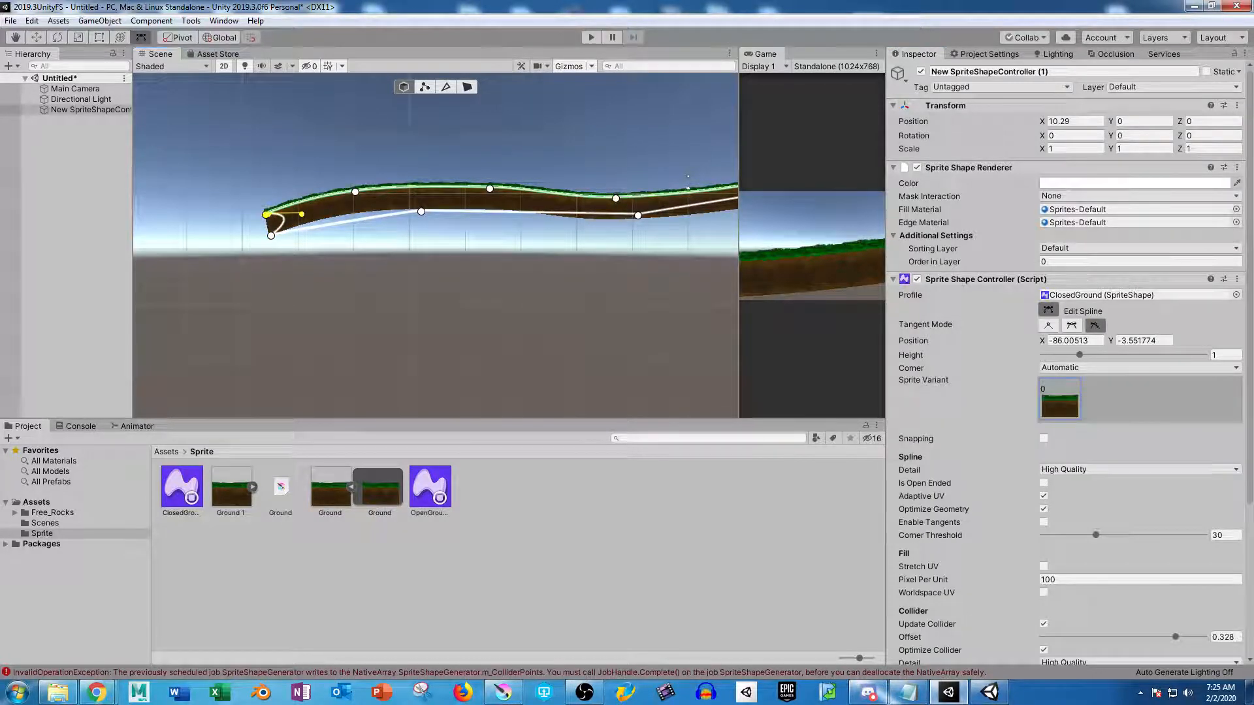
Select Main Camera and move it above the strip's right part, to X 63.3, Y 11
middle_drag(460, 212, 214, 286)
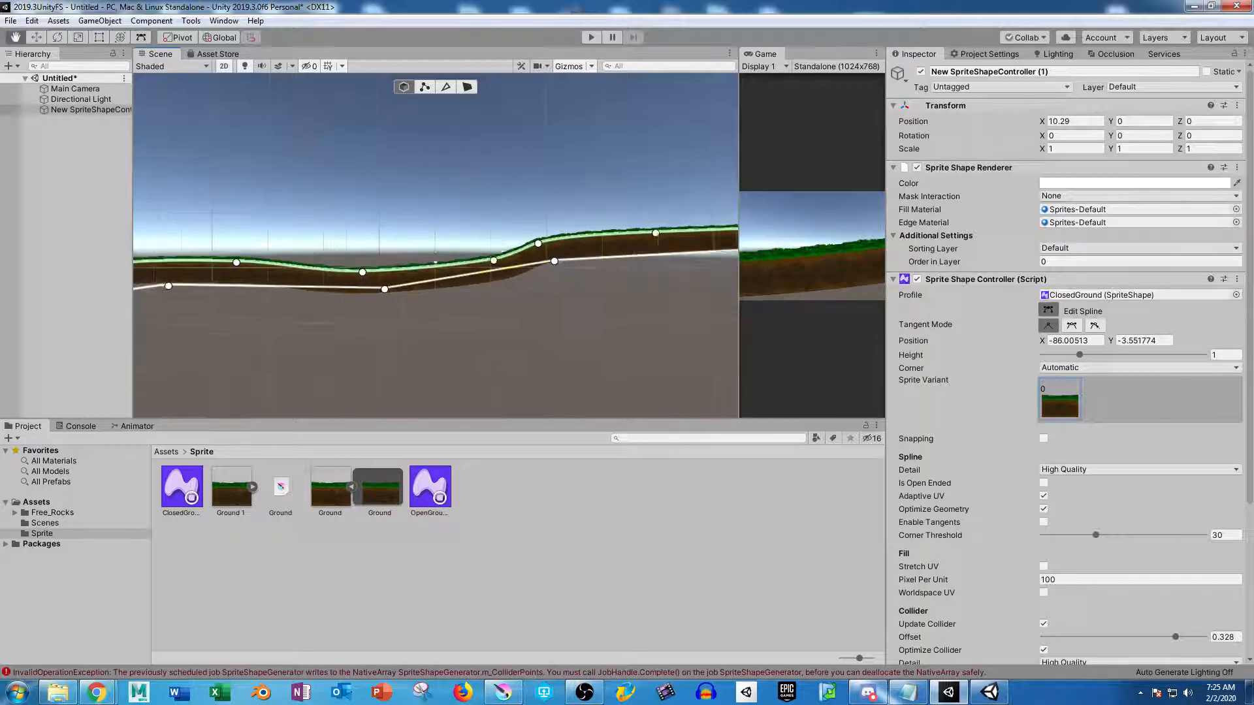
middle_drag(594, 258, 551, 259)
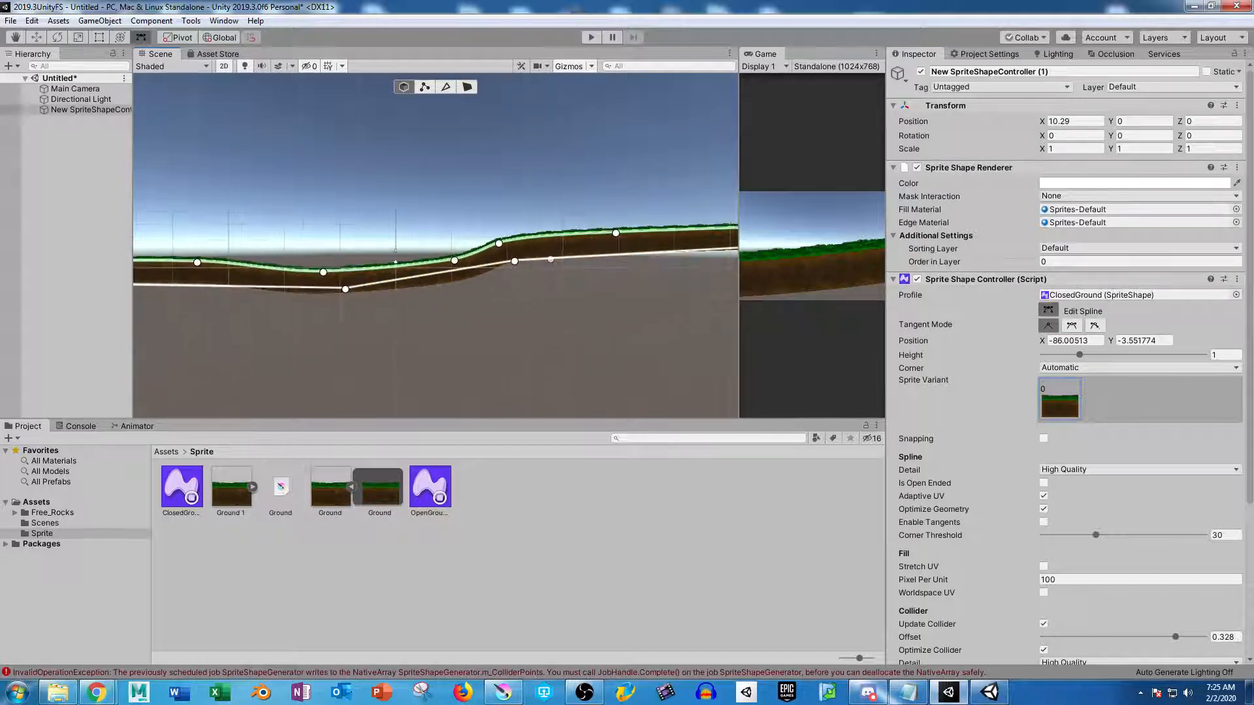
click(75, 88)
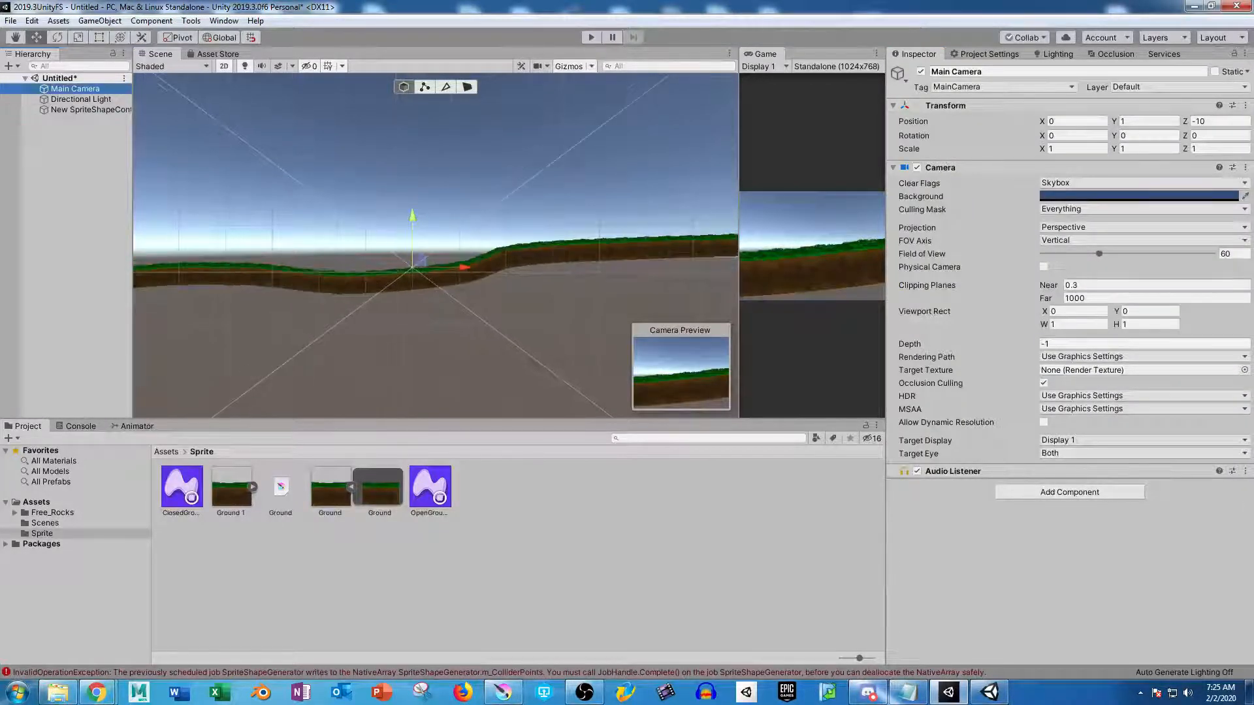
drag(418, 261, 715, 211)
scroll(514, 214, down, 8)
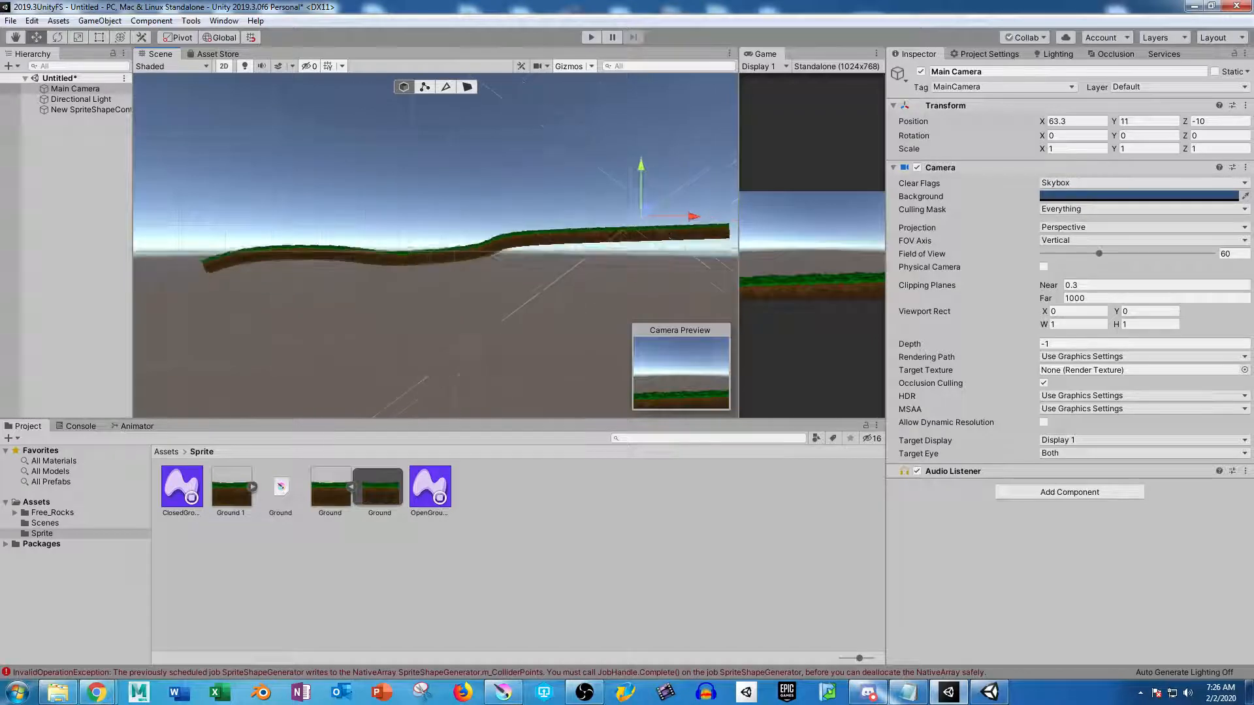
Switch the scene view from 2D to 3D and orbit around to view the camera and terrain strip from the side
scroll(435, 251, down, 3)
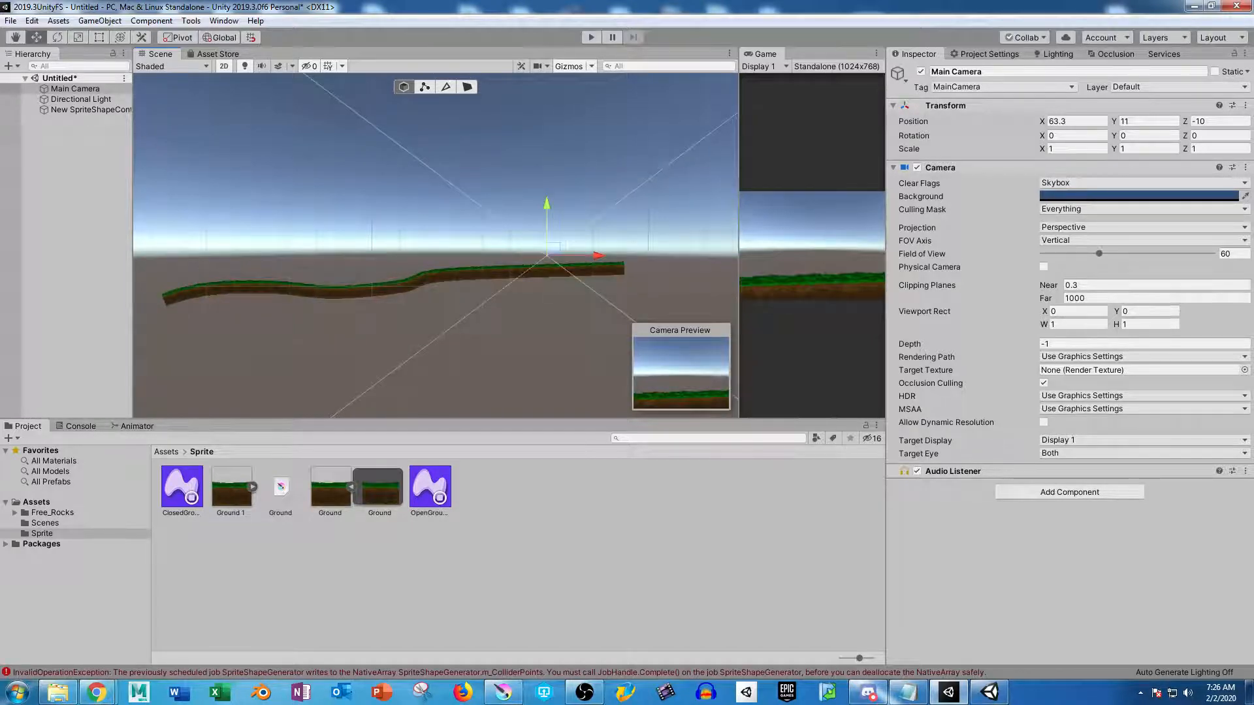
key(2)
alt+drag(562, 261, 288, 320)
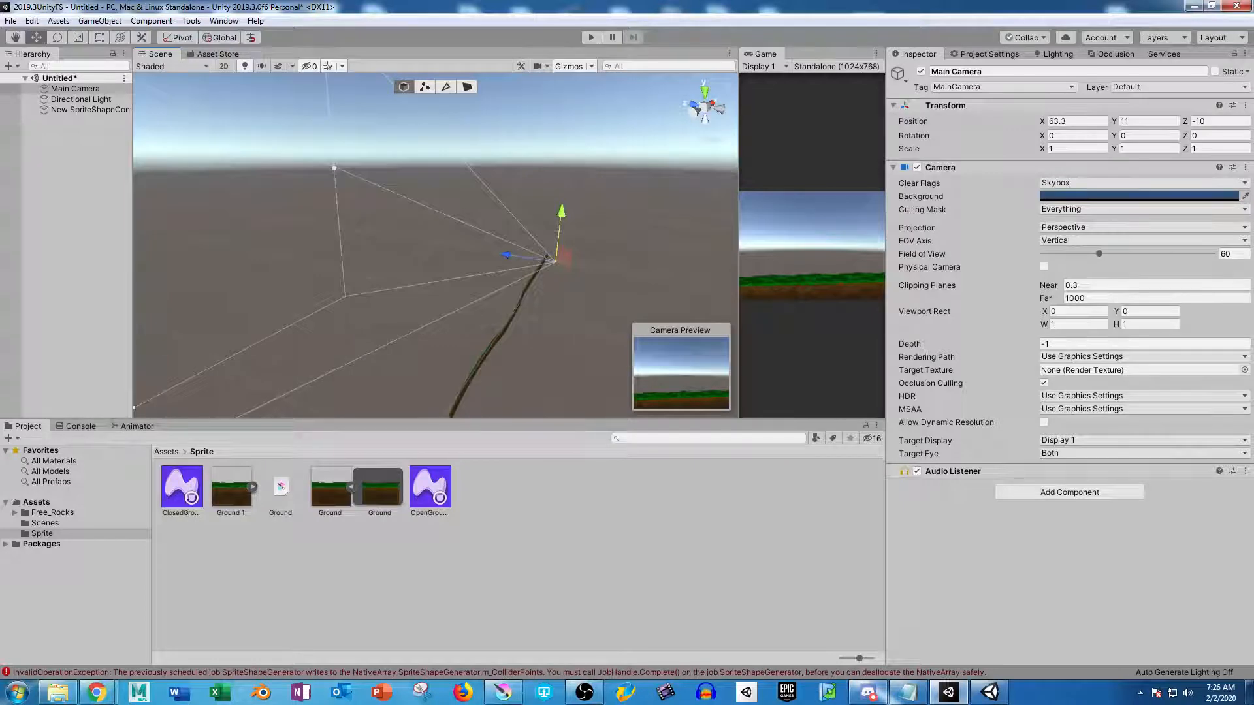